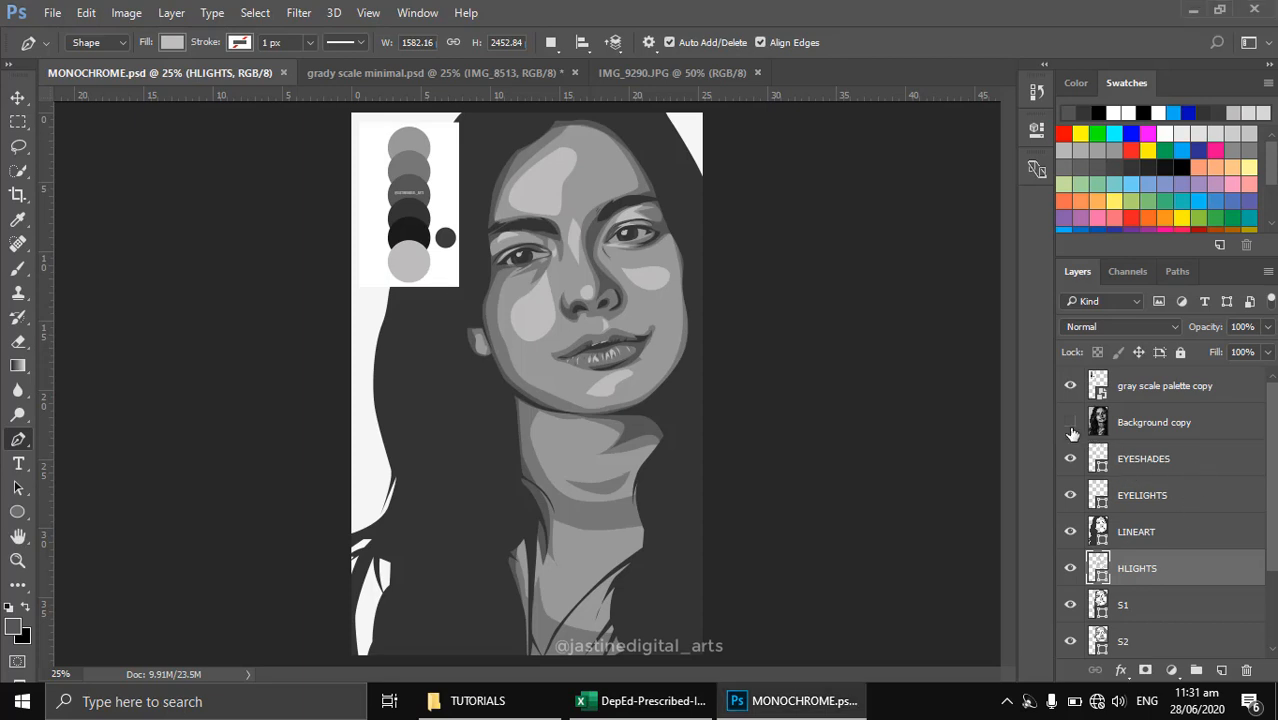
# Group the HLIGHTS, S1, S2 and BASE layers and name the group SKIN
pyautogui.scroll(-2, 1140, 485)
pyautogui.click(1140, 612)
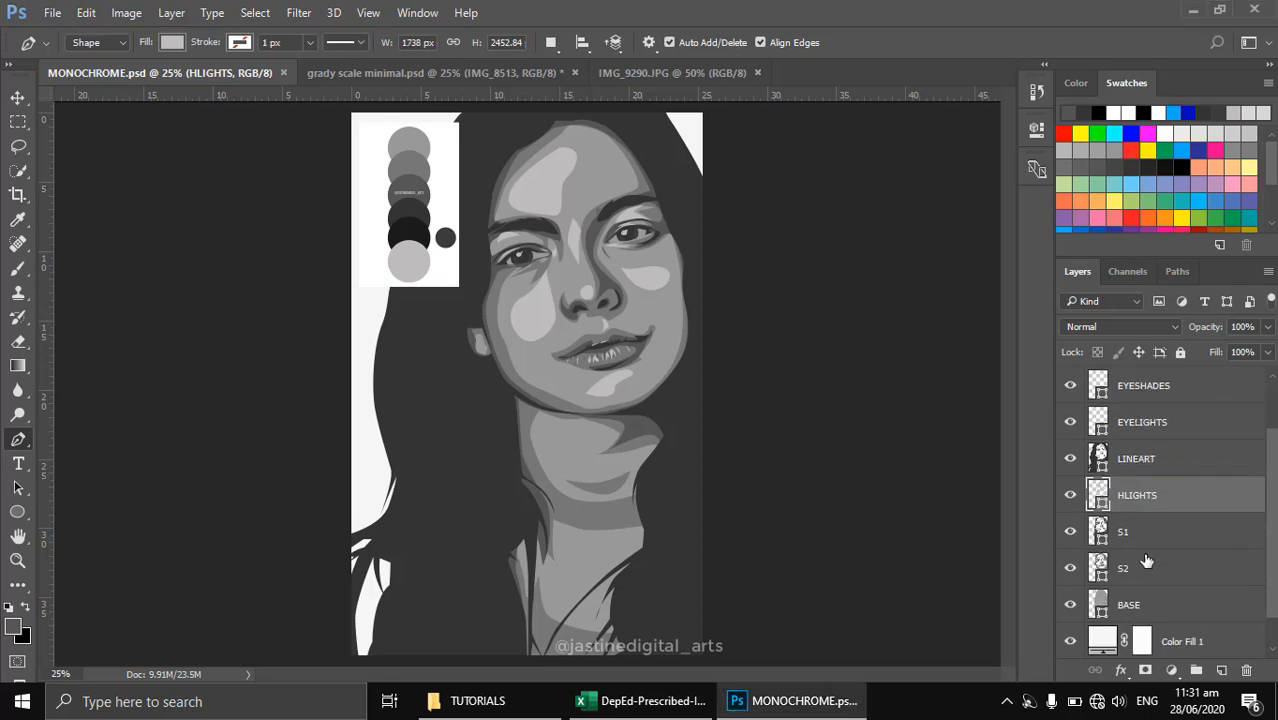
pyautogui.keyDown('shift'); pyautogui.click(1180, 490); pyautogui.keyUp('shift')
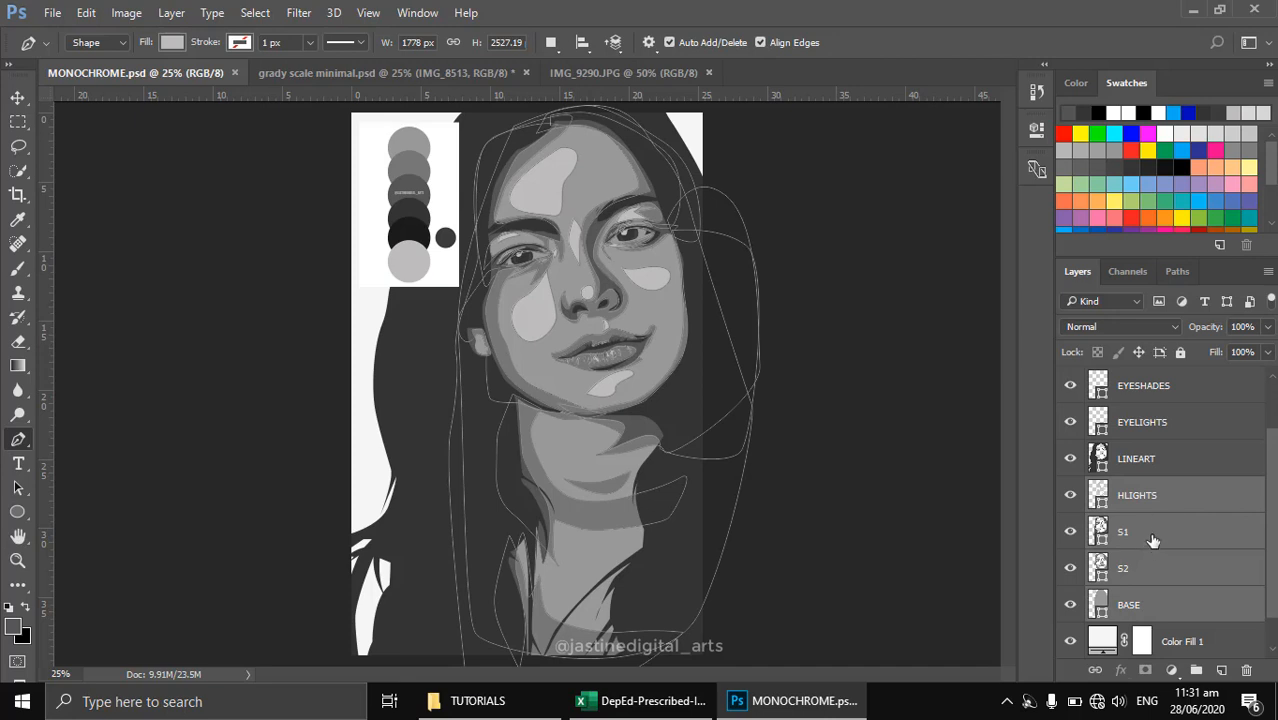
pyautogui.hotkey('ctrl', 'g')
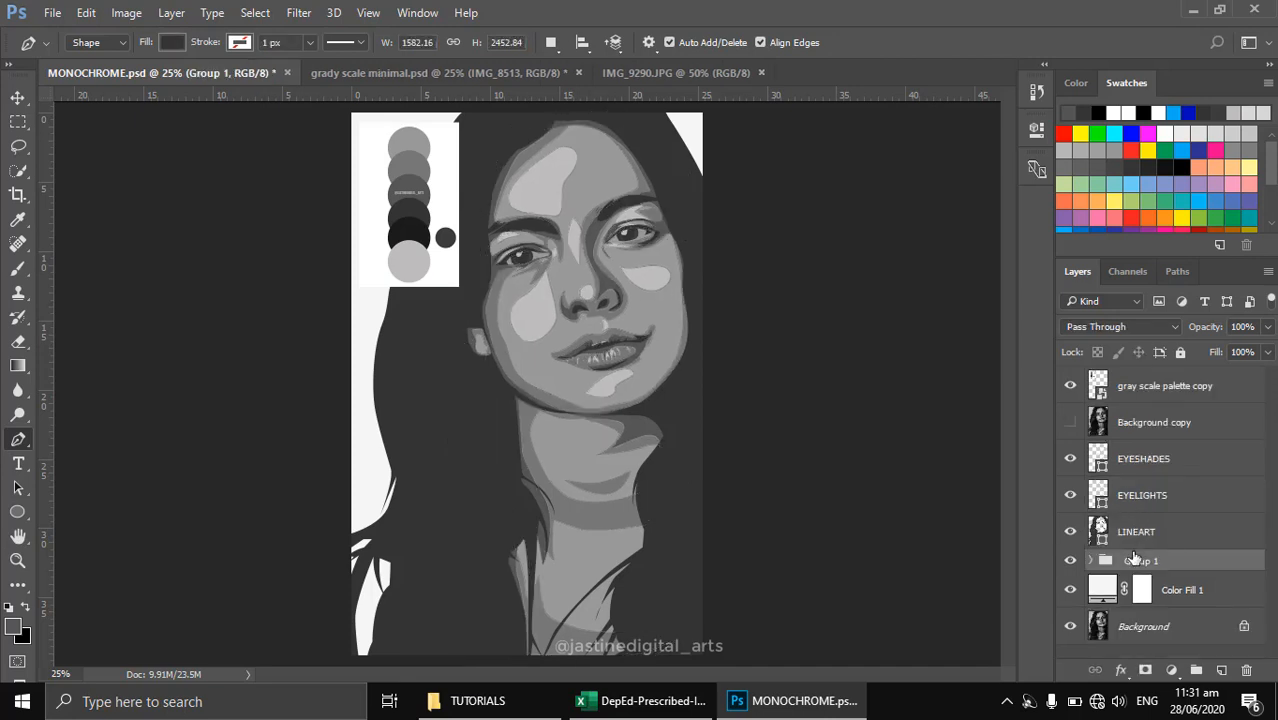
pyautogui.doubleClick(1138, 560)
pyautogui.write('SKIN')
pyautogui.press('Return')
# Put the LINEART layer into its own group, name the group LINEART and collapse it
pyautogui.click(1136, 528)
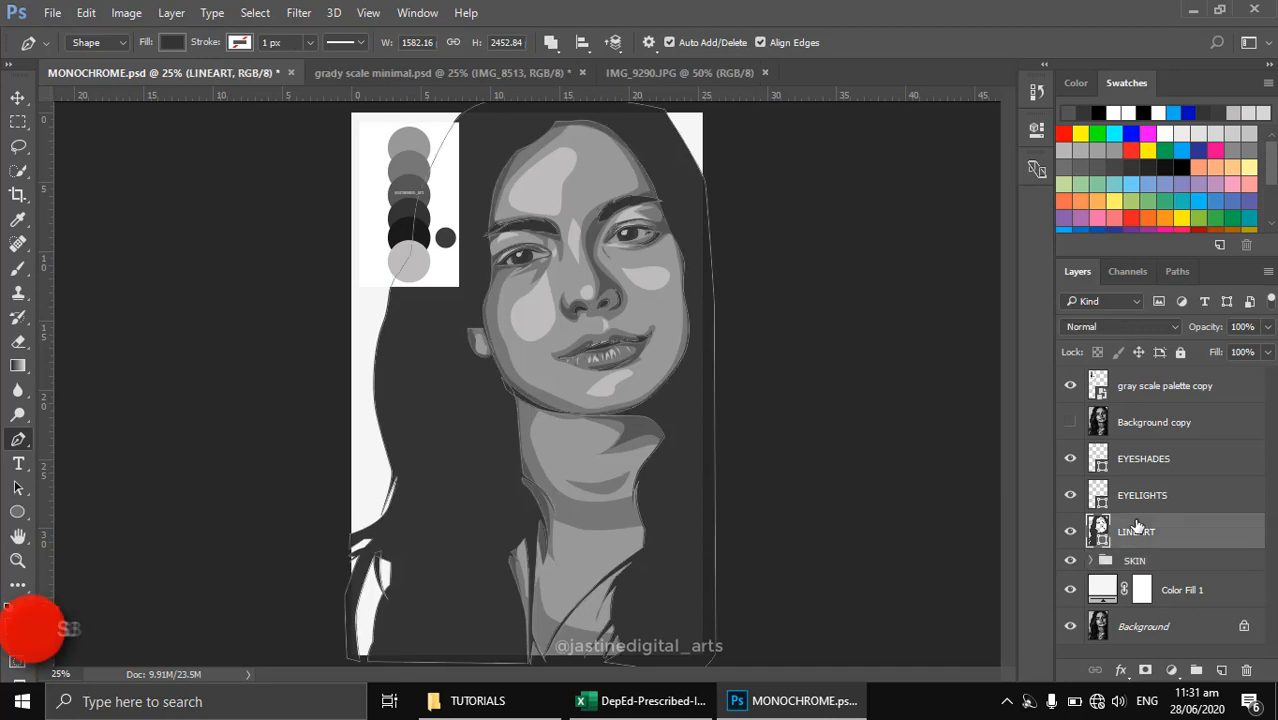
pyautogui.hotkey('ctrl', 'g')
pyautogui.doubleClick(1136, 530)
pyautogui.write('LINEART')
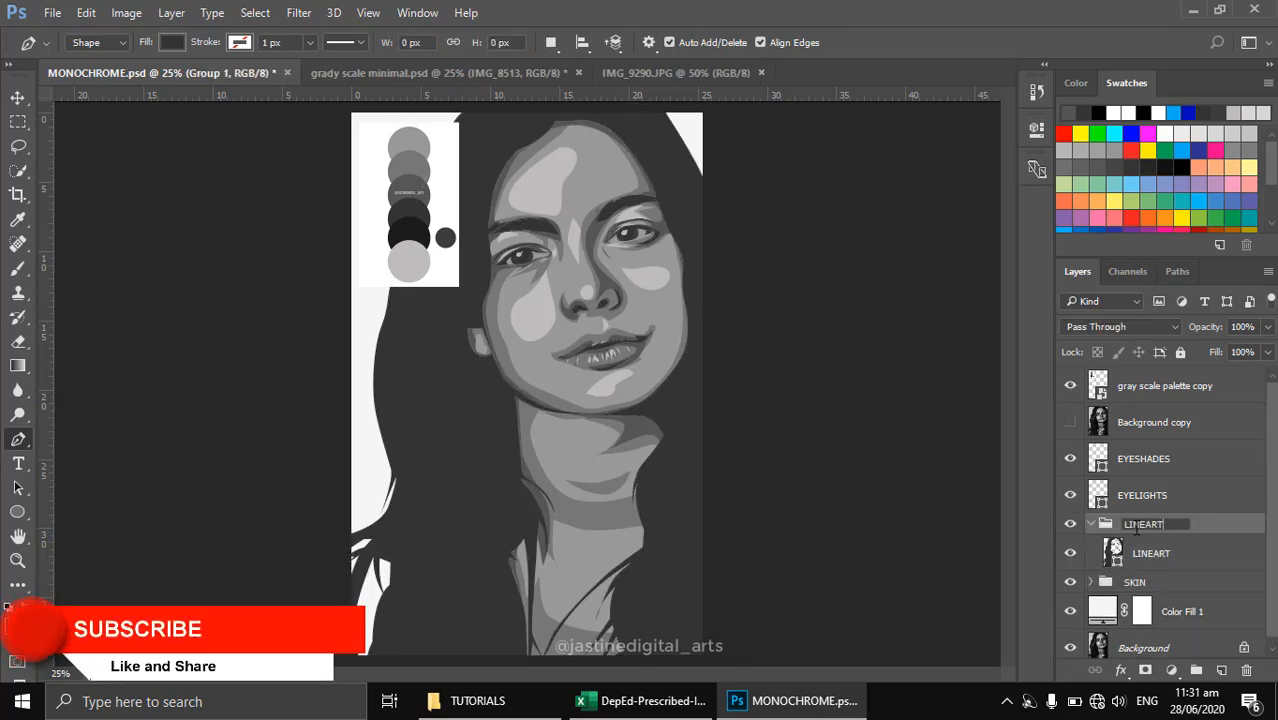
pyautogui.press('Return')
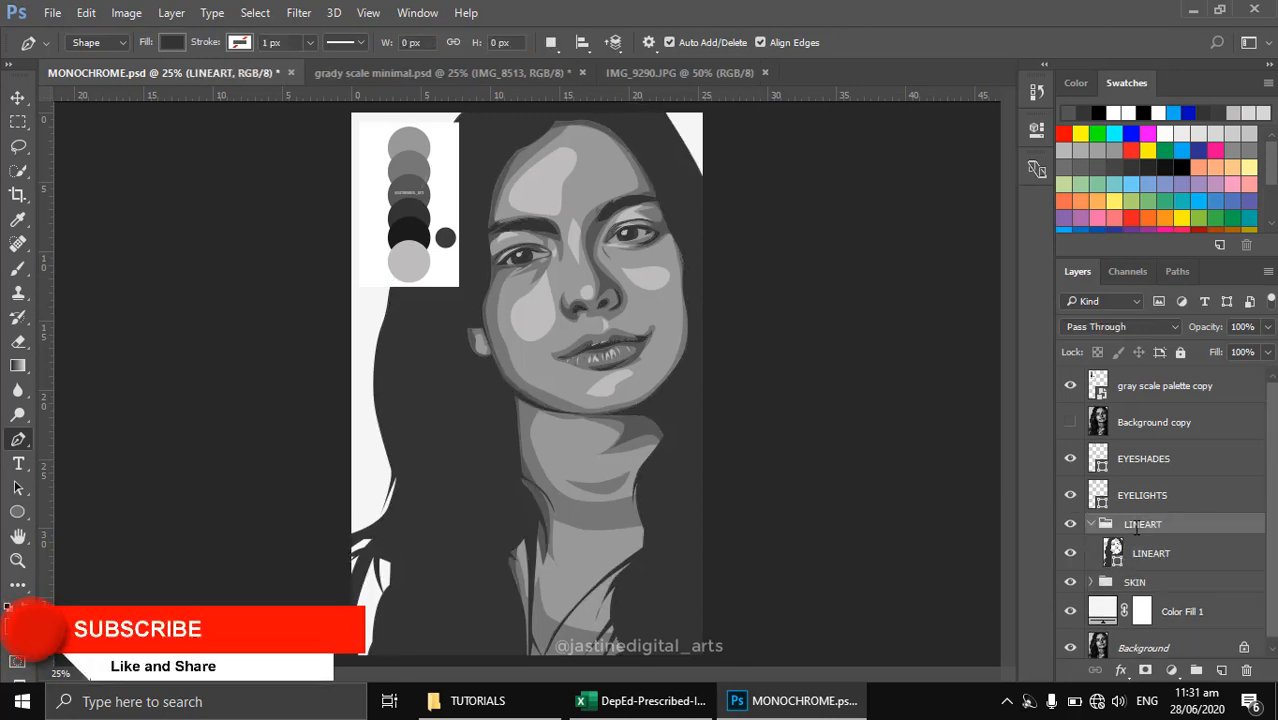
pyautogui.click(1091, 528)
# Group the EYELIGHTS and EYESHADES layers and name the group EYES
pyautogui.click(1145, 495)
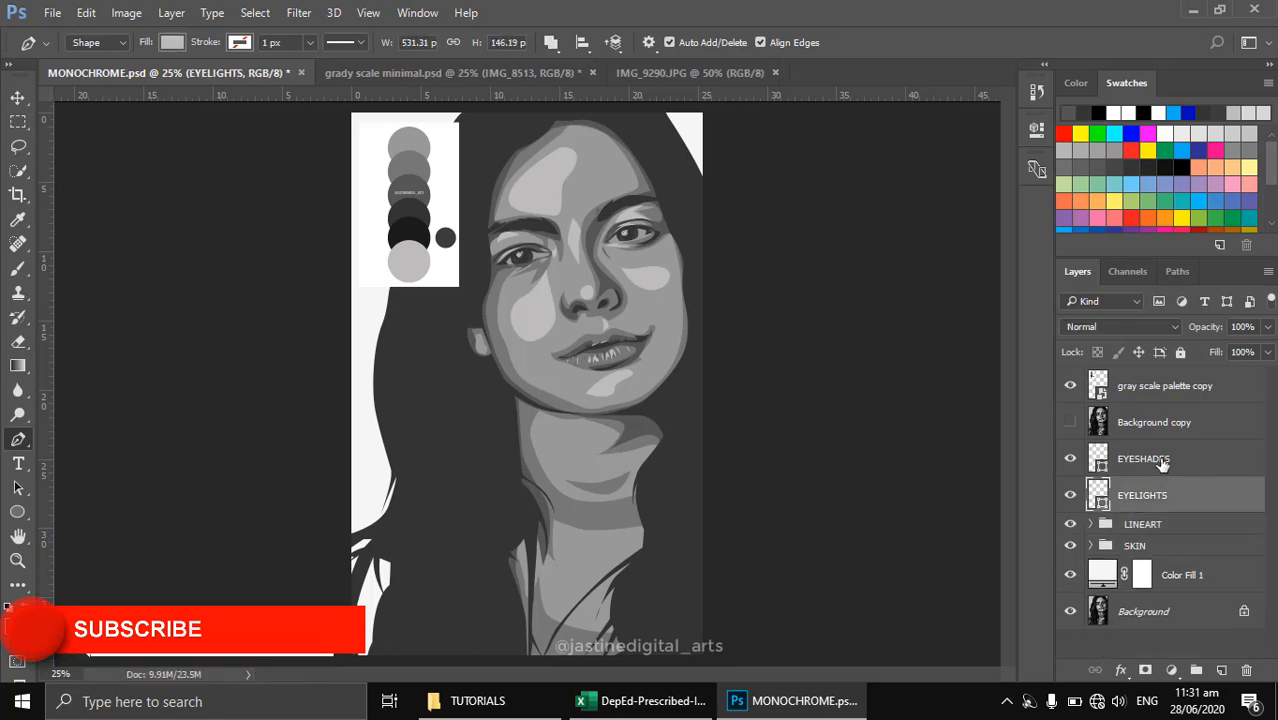
pyautogui.keyDown('shift'); pyautogui.click(1160, 460); pyautogui.keyUp('shift')
pyautogui.press('g')
pyautogui.hotkey('ctrl', 'g')
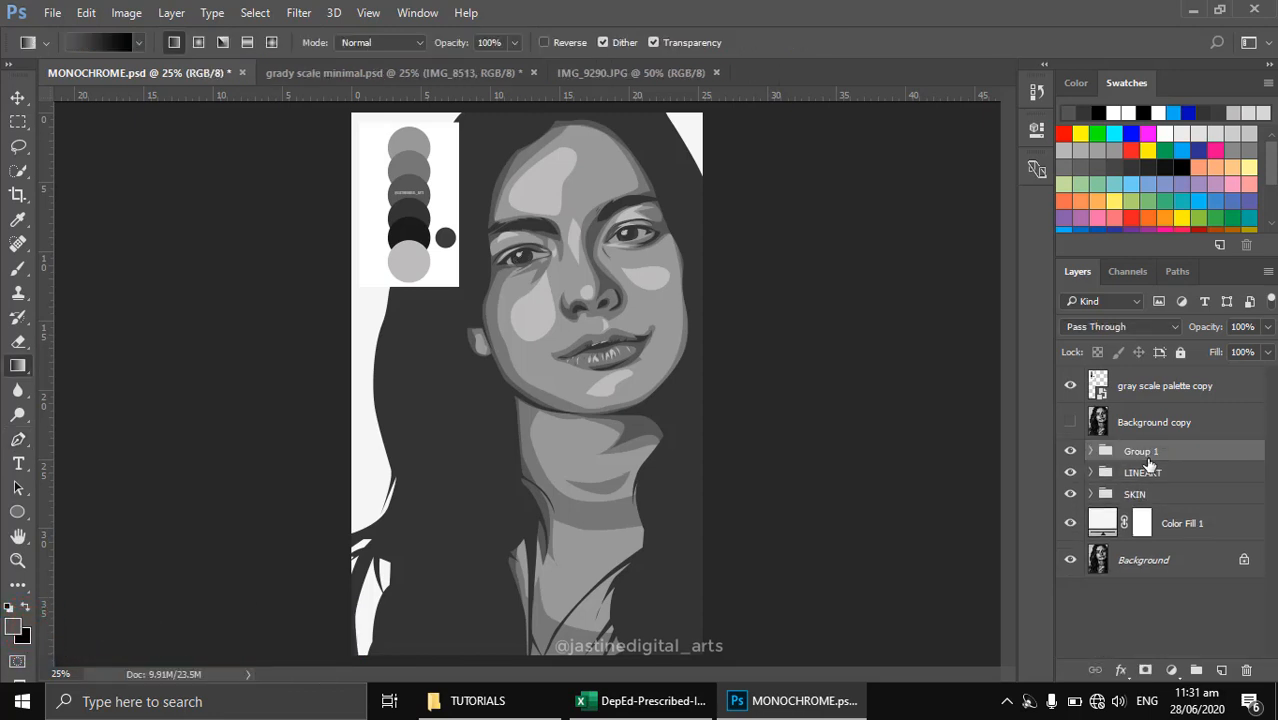
pyautogui.doubleClick(1140, 452)
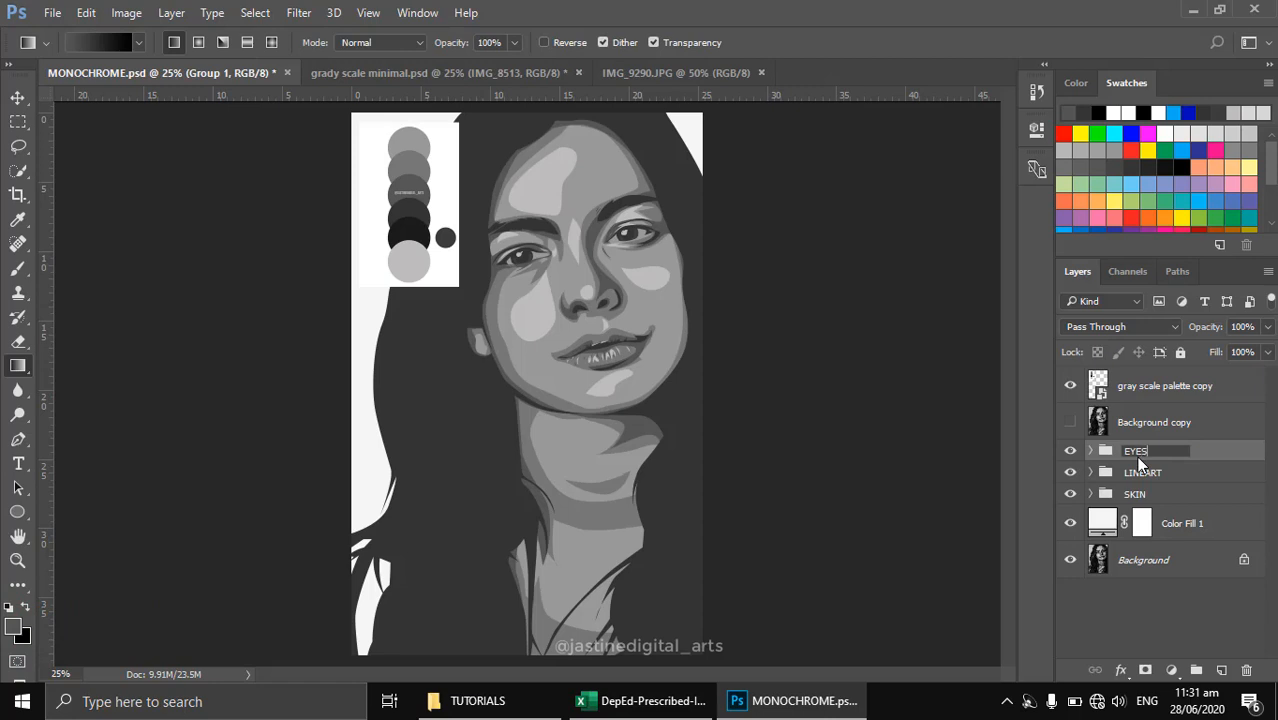
pyautogui.press('Return')
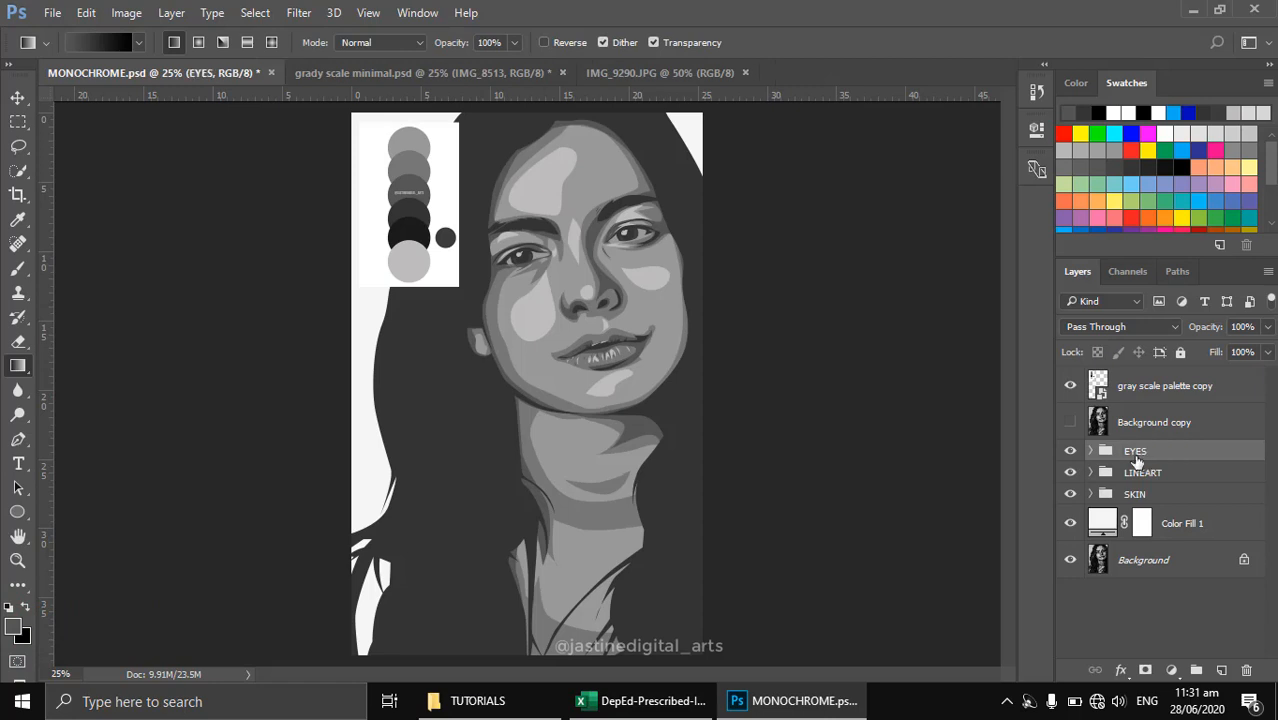
# Show the Background copy photo and trace the round earring on the ear with the Pen tool, about 24 × 24 px
pyautogui.click(1069, 425)
pyautogui.scroll(5, 485, 348)
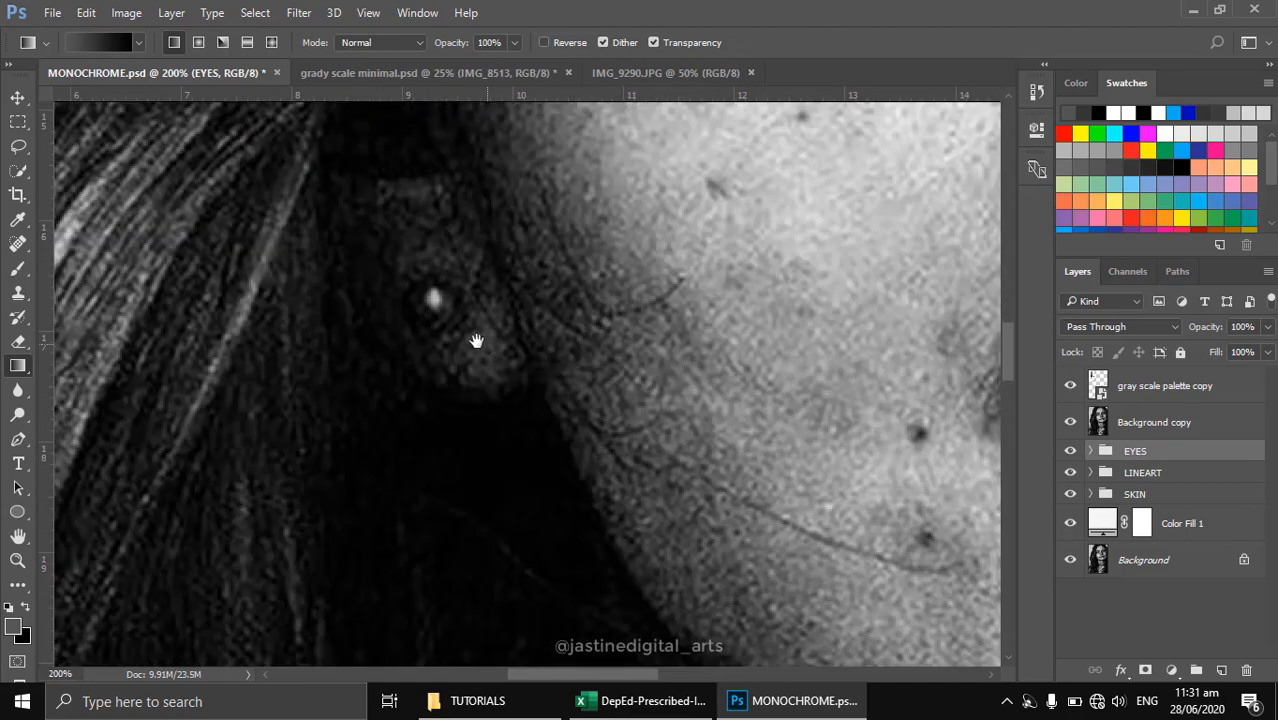
pyautogui.moveTo(476, 341); pyautogui.dragTo(550, 393)
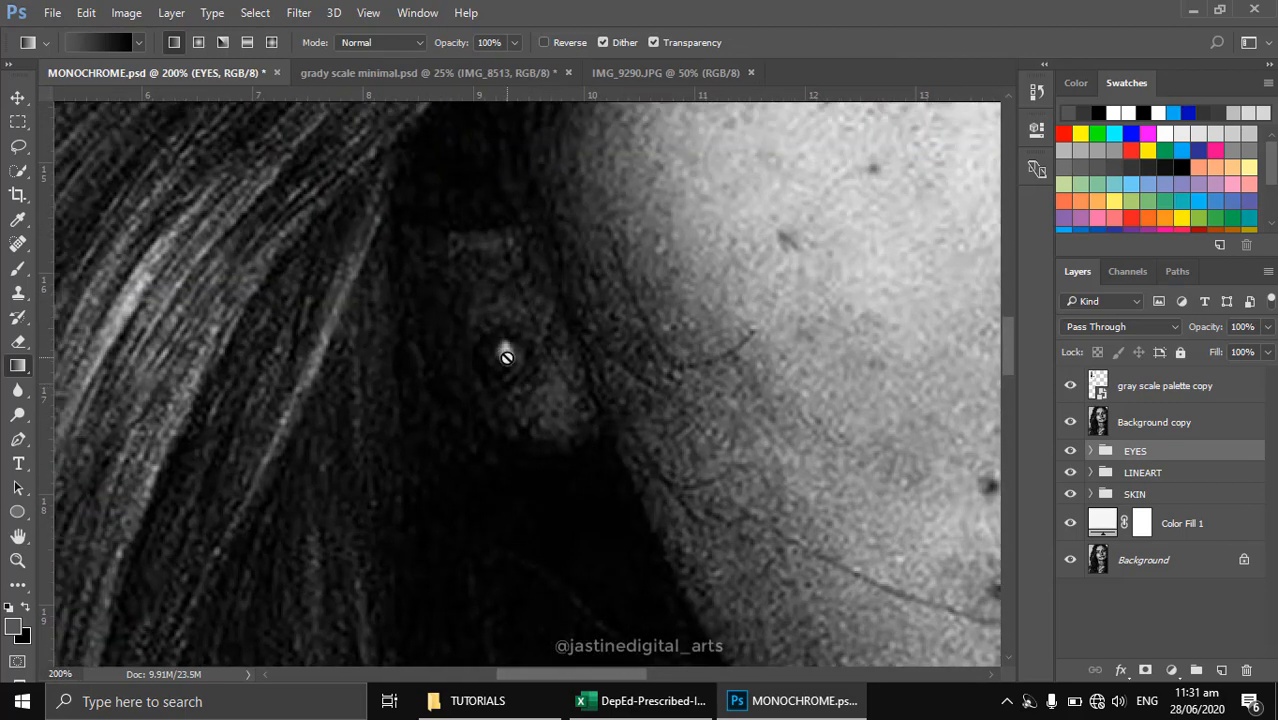
pyautogui.press('p')
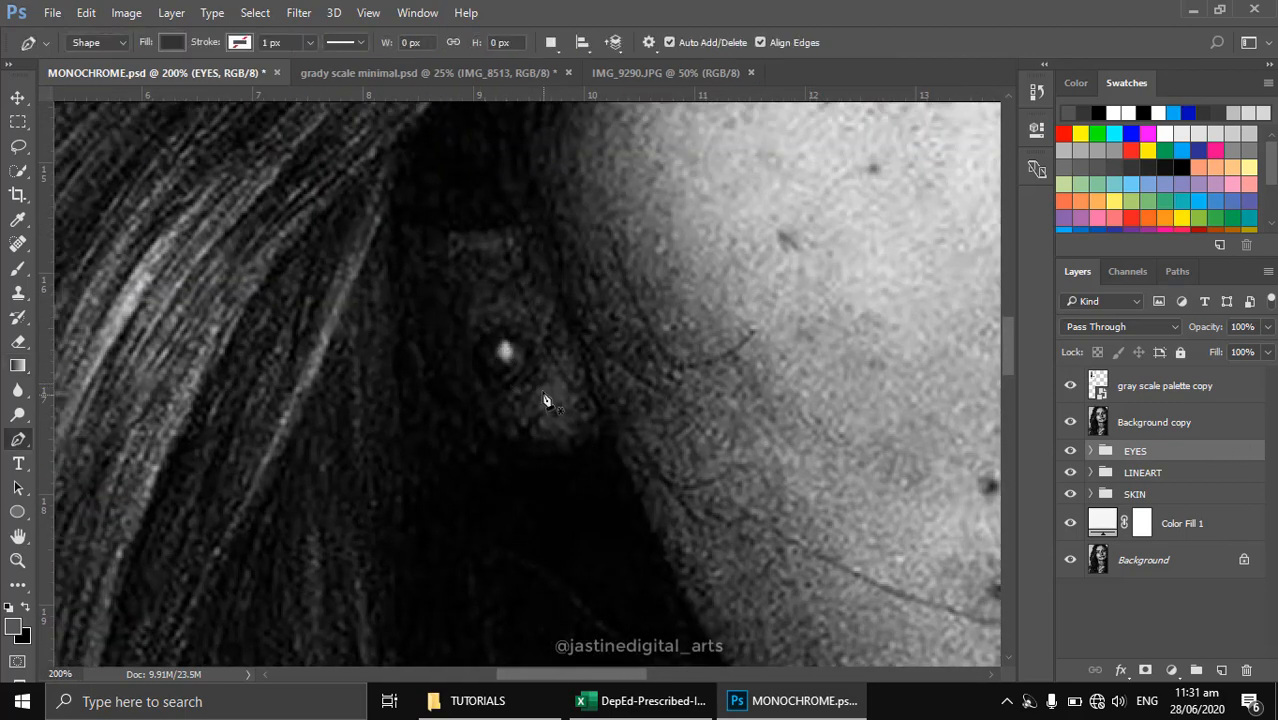
pyautogui.click(498, 336)
pyautogui.click(485, 369)
pyautogui.moveTo(490, 378); pyautogui.dragTo(458, 331)
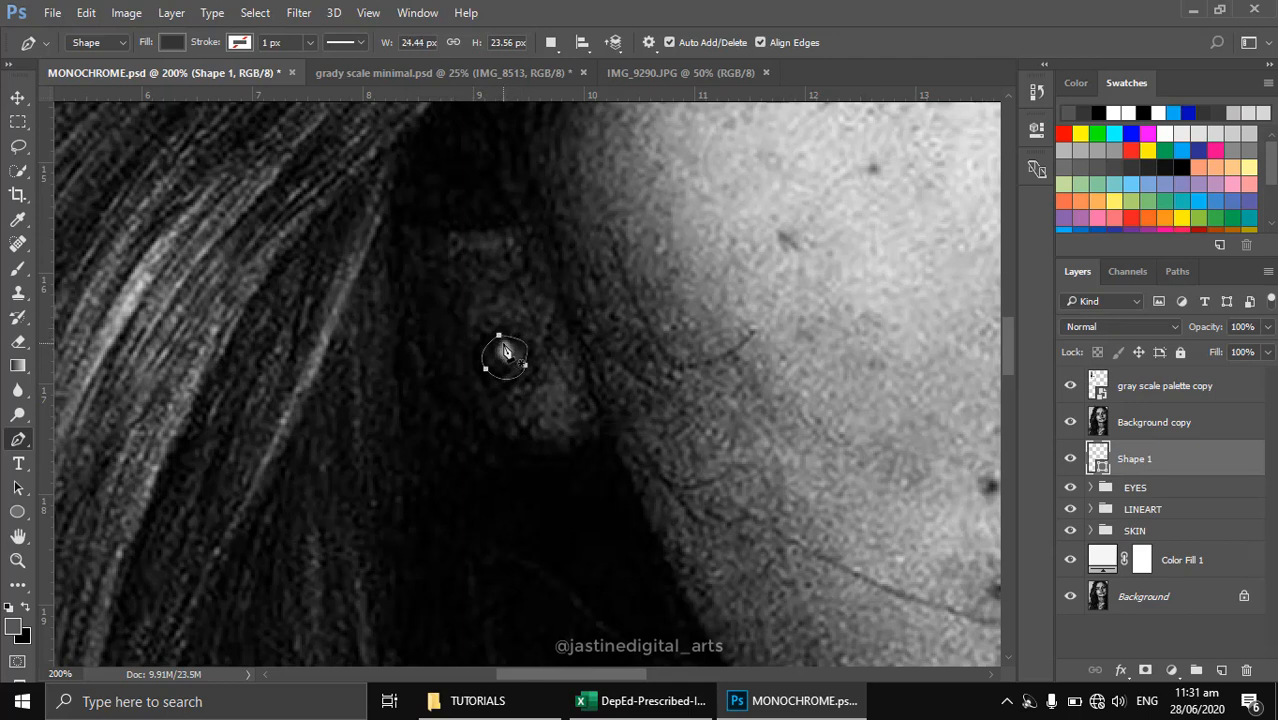
# Draw a small highlight shape about 11 × 12 px inside the earring with the Pen tool
pyautogui.click(504, 344)
pyautogui.click(495, 357)
pyautogui.click(510, 367)
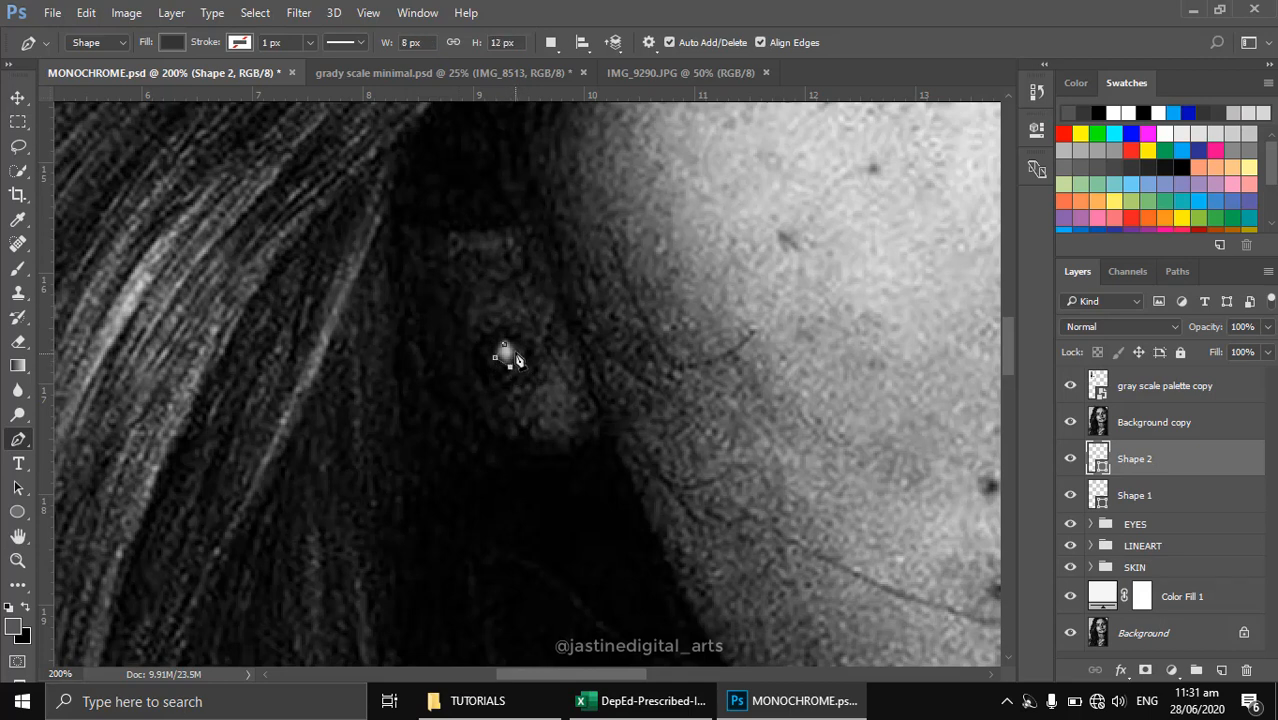
pyautogui.click(504, 346)
# Hide the Background copy photo and recolour the larger earring shape to dark red 5f2b2b
pyautogui.click(1070, 422)
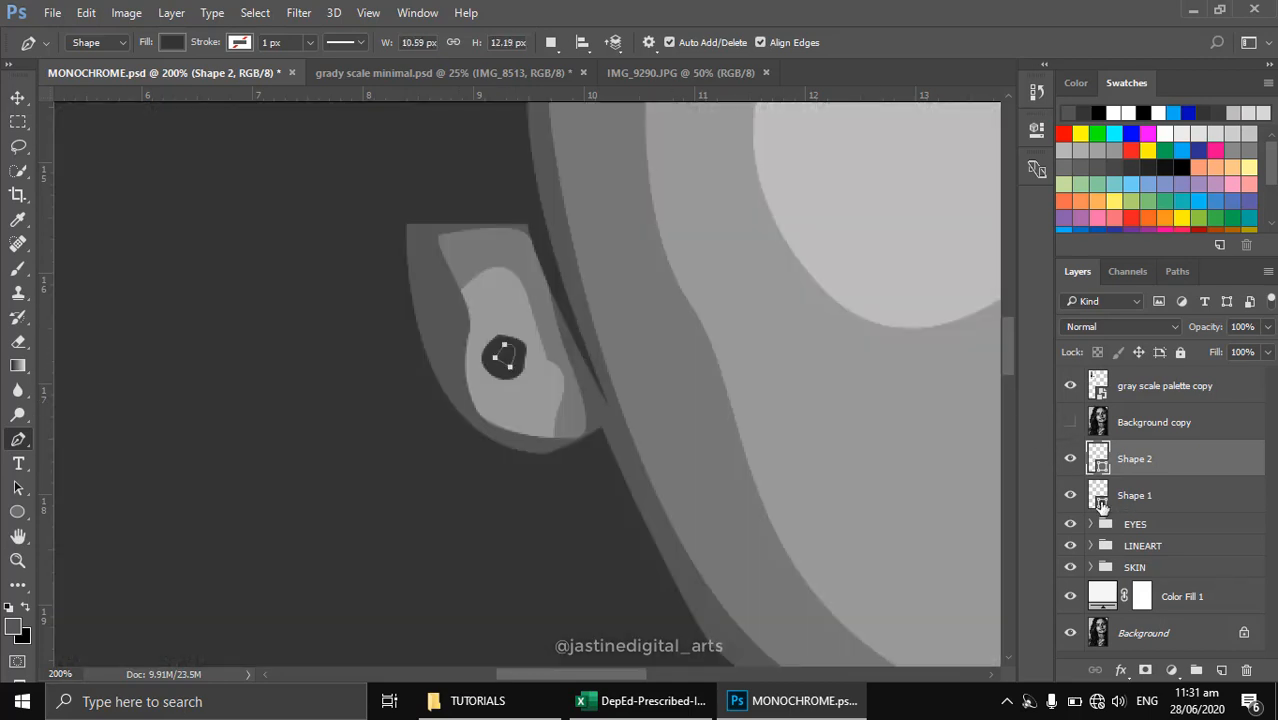
pyautogui.doubleClick(1100, 497)
pyautogui.click(660, 332)
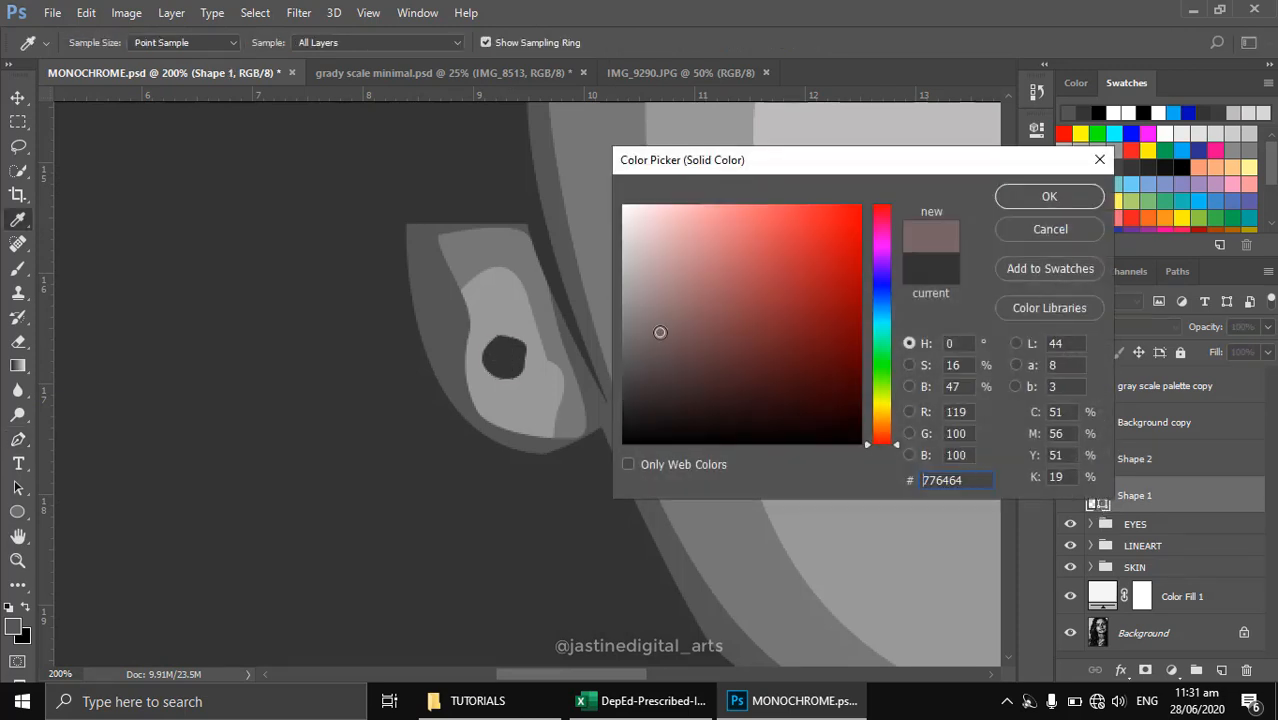
pyautogui.moveTo(660, 332)
pyautogui.mouseDown()
pyautogui.moveTo(673, 277)
pyautogui.moveTo(705, 248)
pyautogui.moveTo(670, 244)
pyautogui.moveTo(742, 277)
pyautogui.moveTo(768, 238)
pyautogui.moveTo(736, 214)
pyautogui.moveTo(724, 217)
pyautogui.moveTo(765, 240)
pyautogui.moveTo(782, 300)
pyautogui.moveTo(780, 342)
pyautogui.moveTo(769, 333)
pyautogui.moveTo(753, 354)
pyautogui.mouseUp()
pyautogui.click(1081, 203)
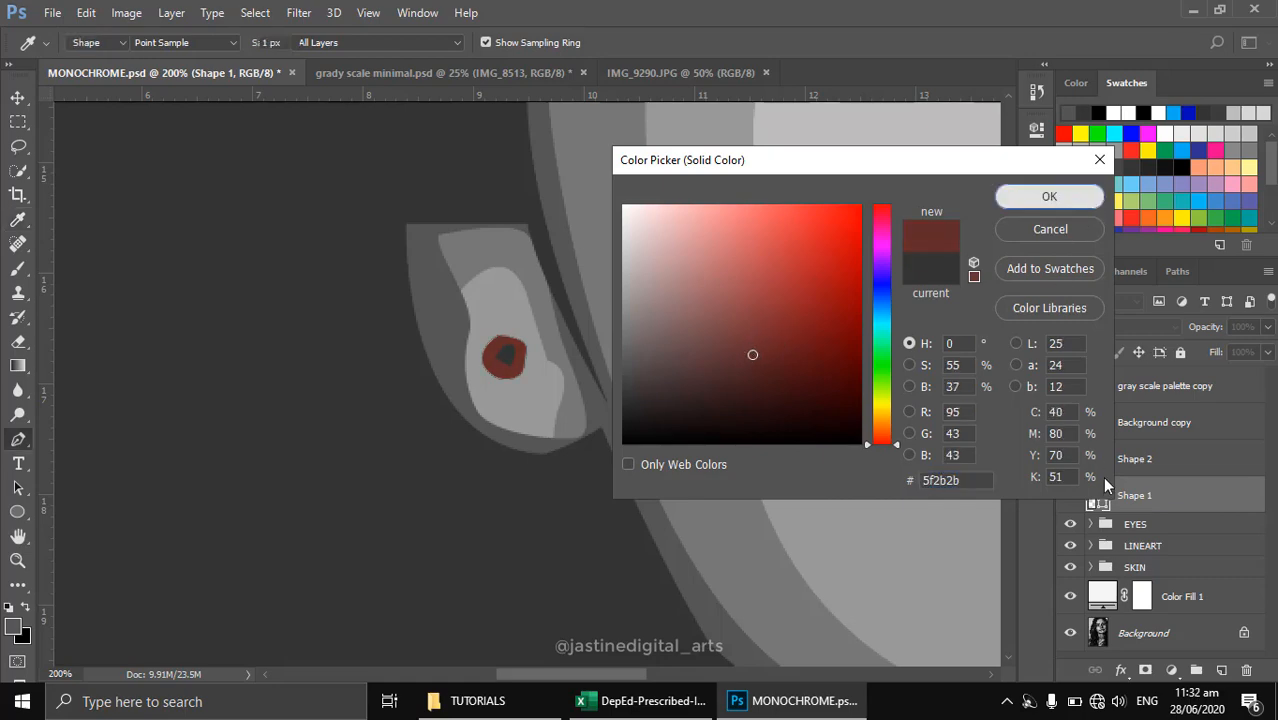
# Recolour the earring's inner highlight shape to light pink ce7878
pyautogui.doubleClick(1099, 465)
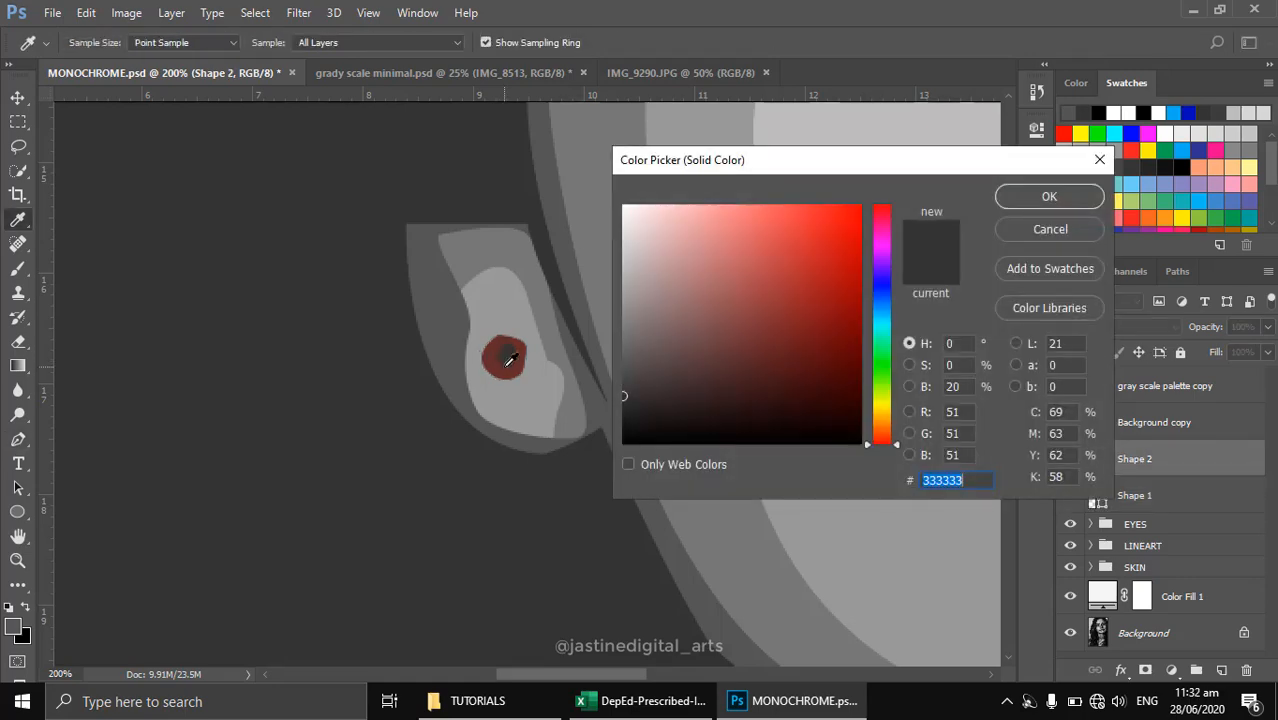
pyautogui.moveTo(742, 341)
pyautogui.mouseDown()
pyautogui.moveTo(712, 292)
pyautogui.moveTo(719, 246)
pyautogui.mouseUp()
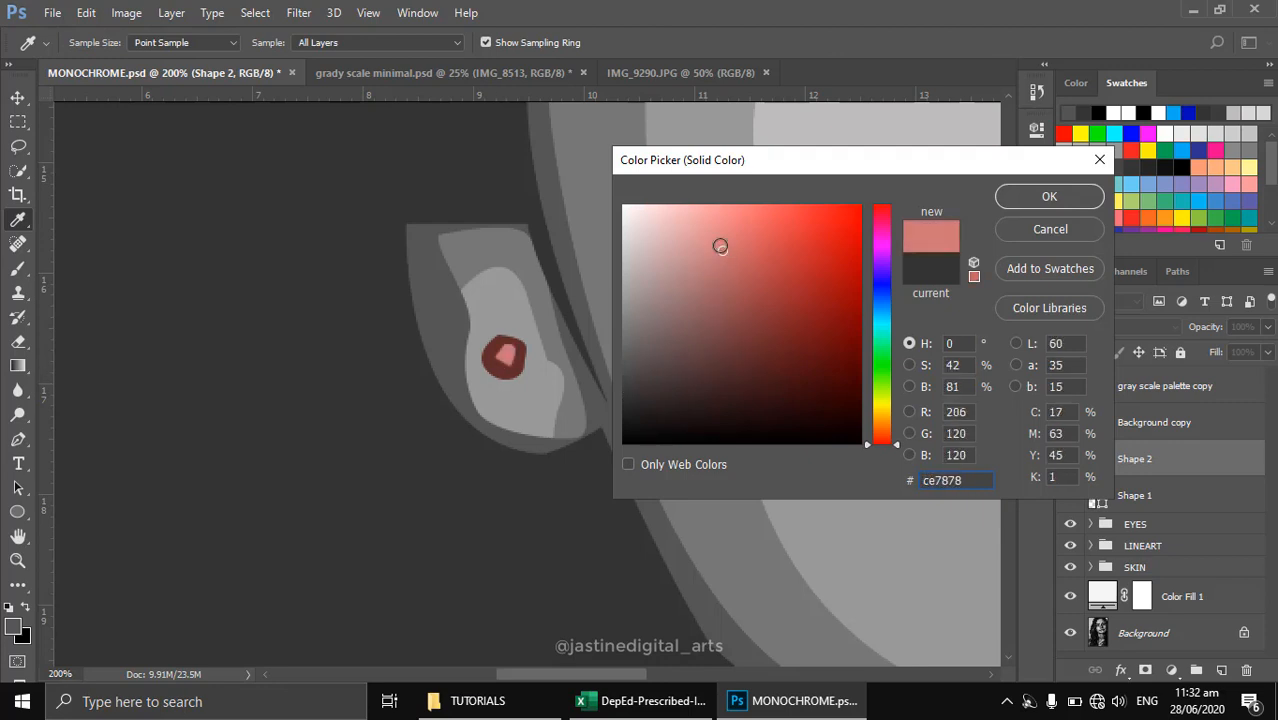
pyautogui.click(1049, 196)
# Group the two earring shape layers and name the group EARINGS
pyautogui.scroll(-4, 671, 347)
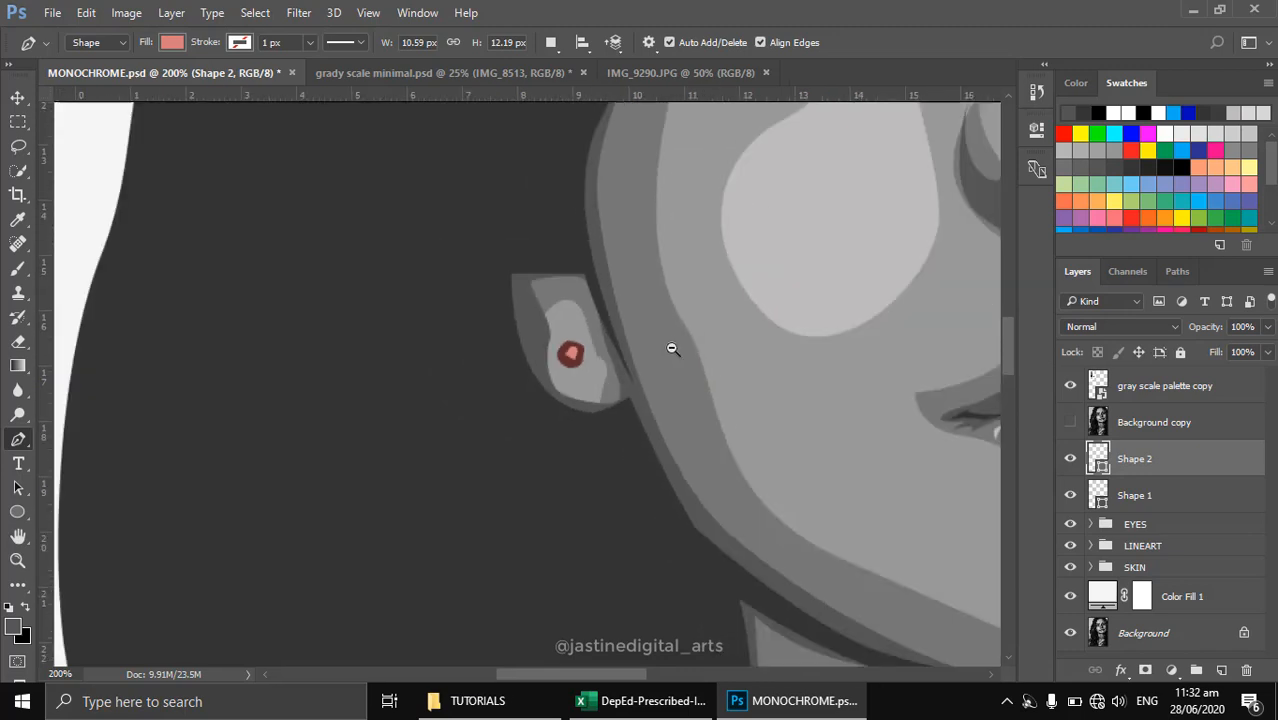
pyautogui.scroll(-1, 671, 347)
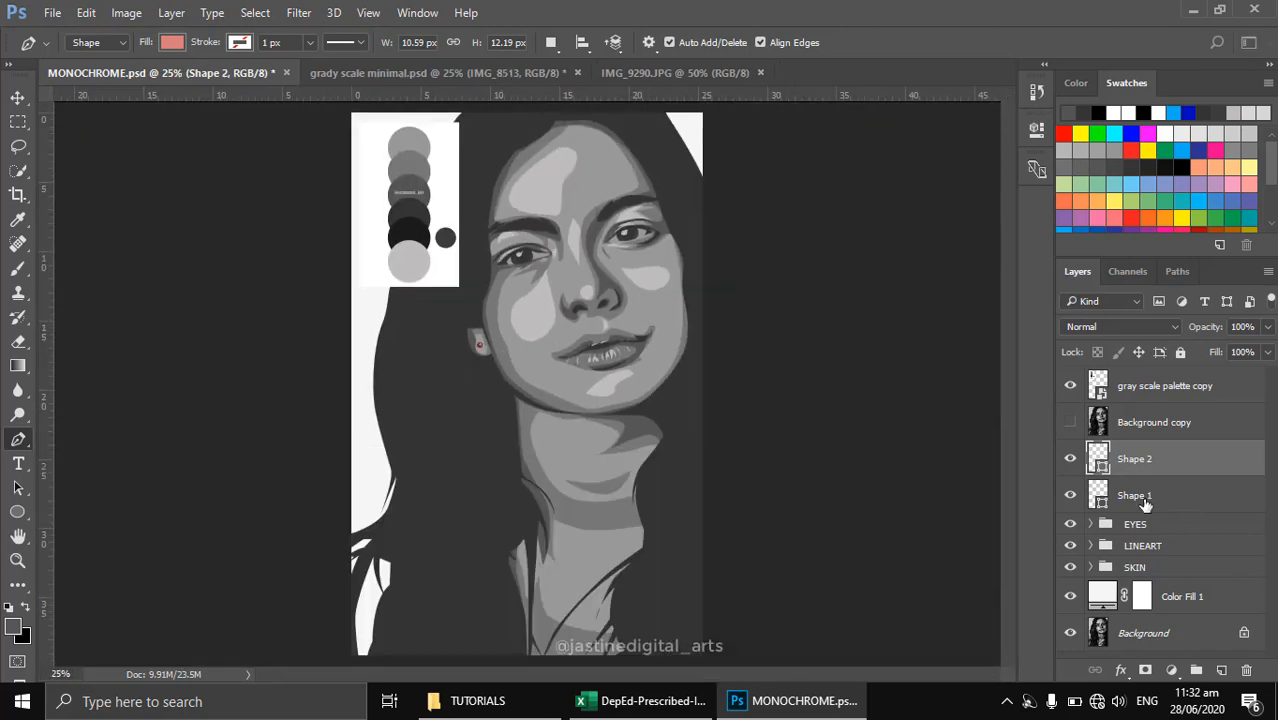
pyautogui.keyDown('shift'); pyautogui.click(1148, 495); pyautogui.keyUp('shift')
pyautogui.hotkey('ctrl', 'g')
pyautogui.doubleClick(1140, 451)
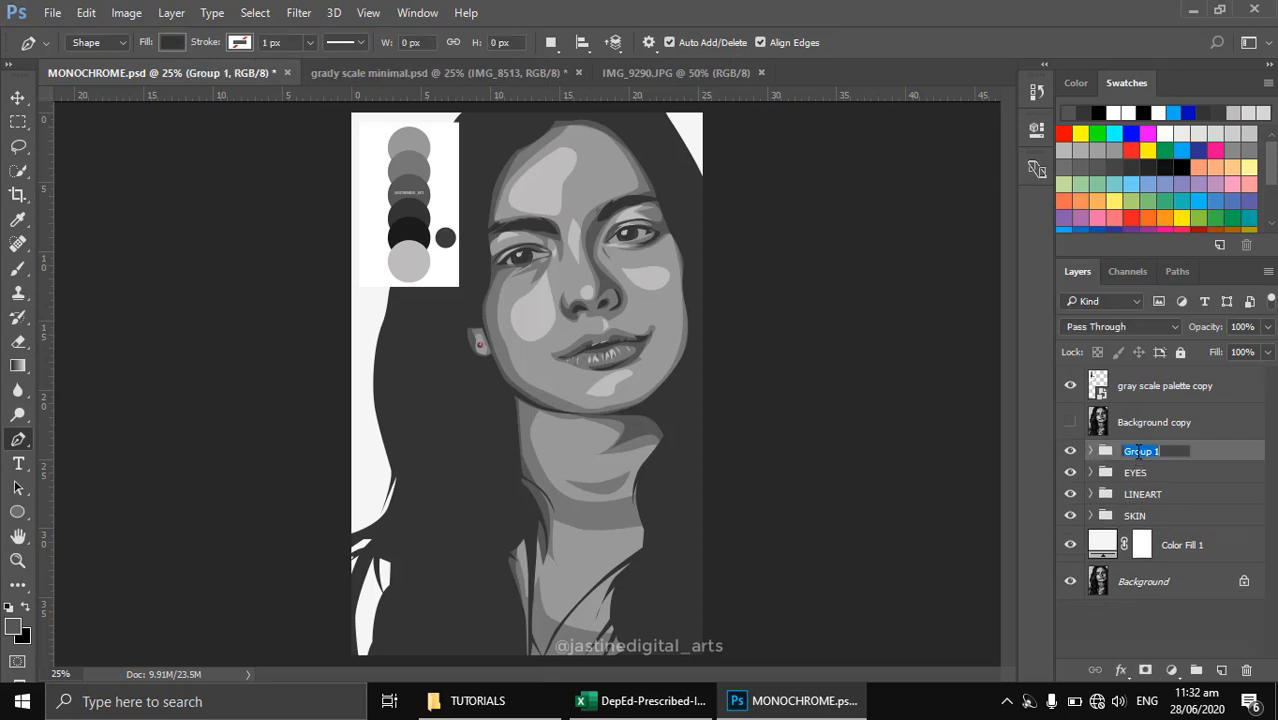
pyautogui.press('Return')
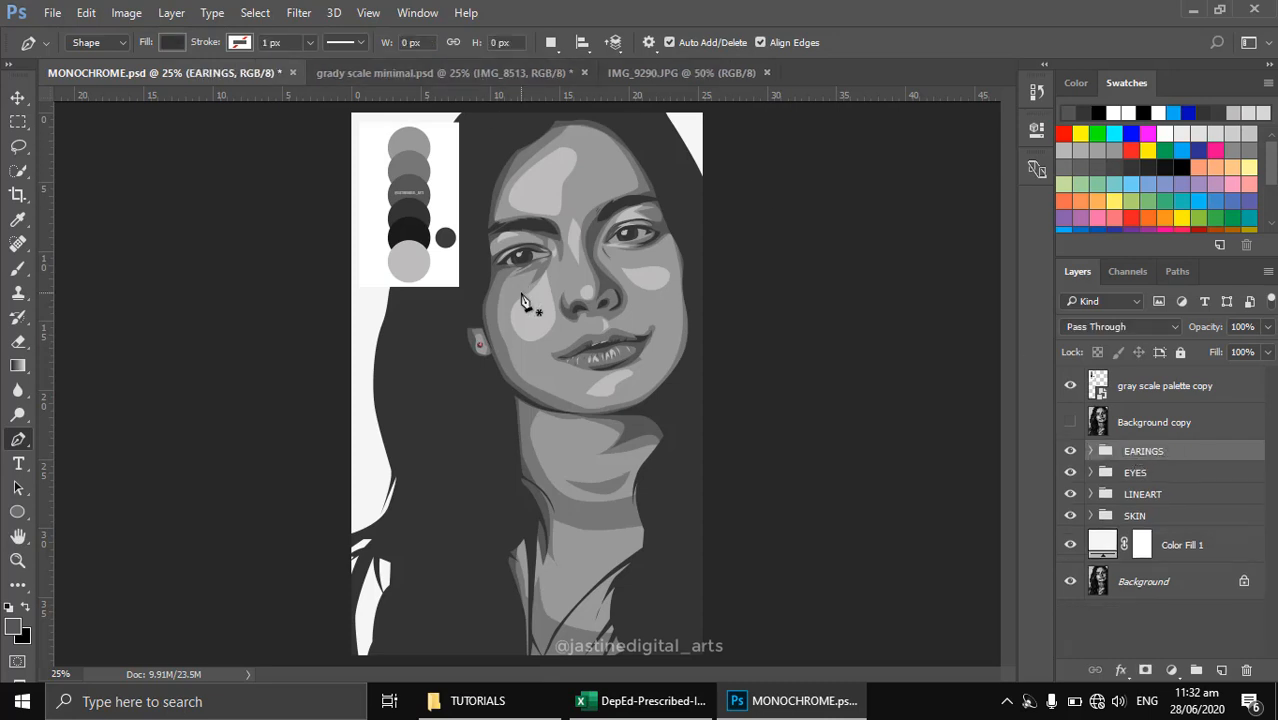
# Select the gray scale palette copy layer and hide it
pyautogui.press('v')
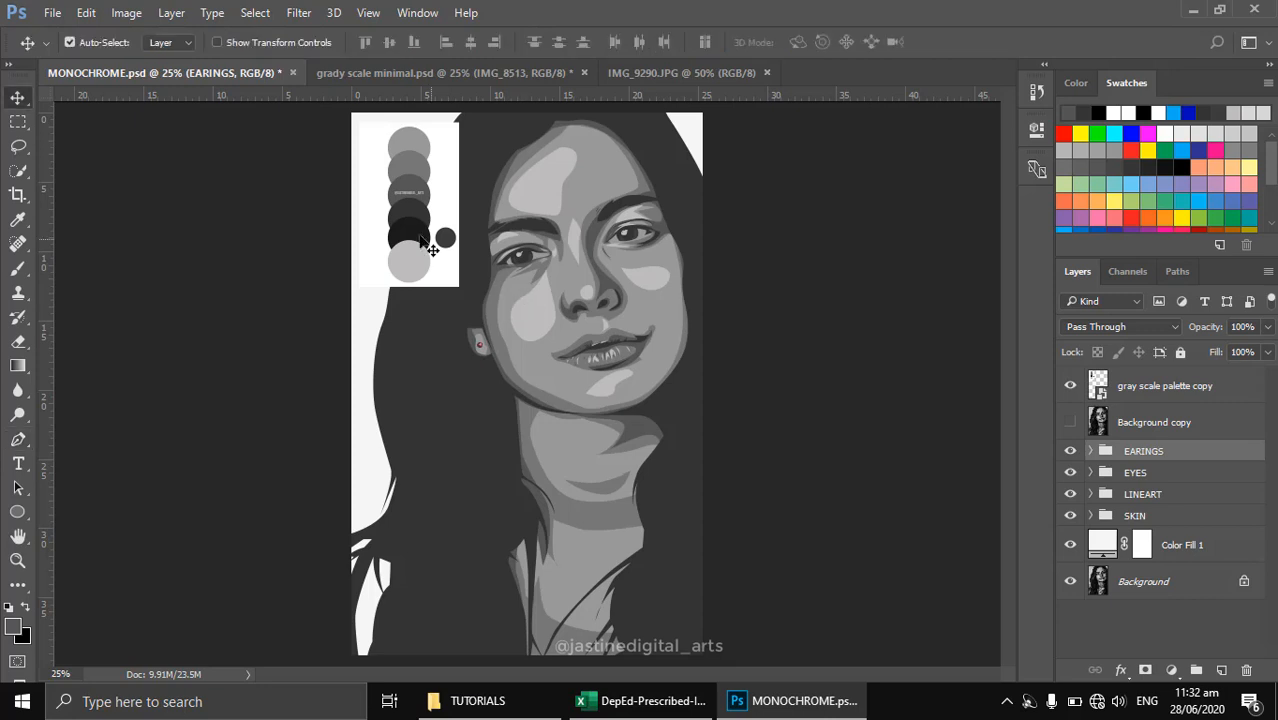
pyautogui.click(428, 244)
pyautogui.click(1070, 386)
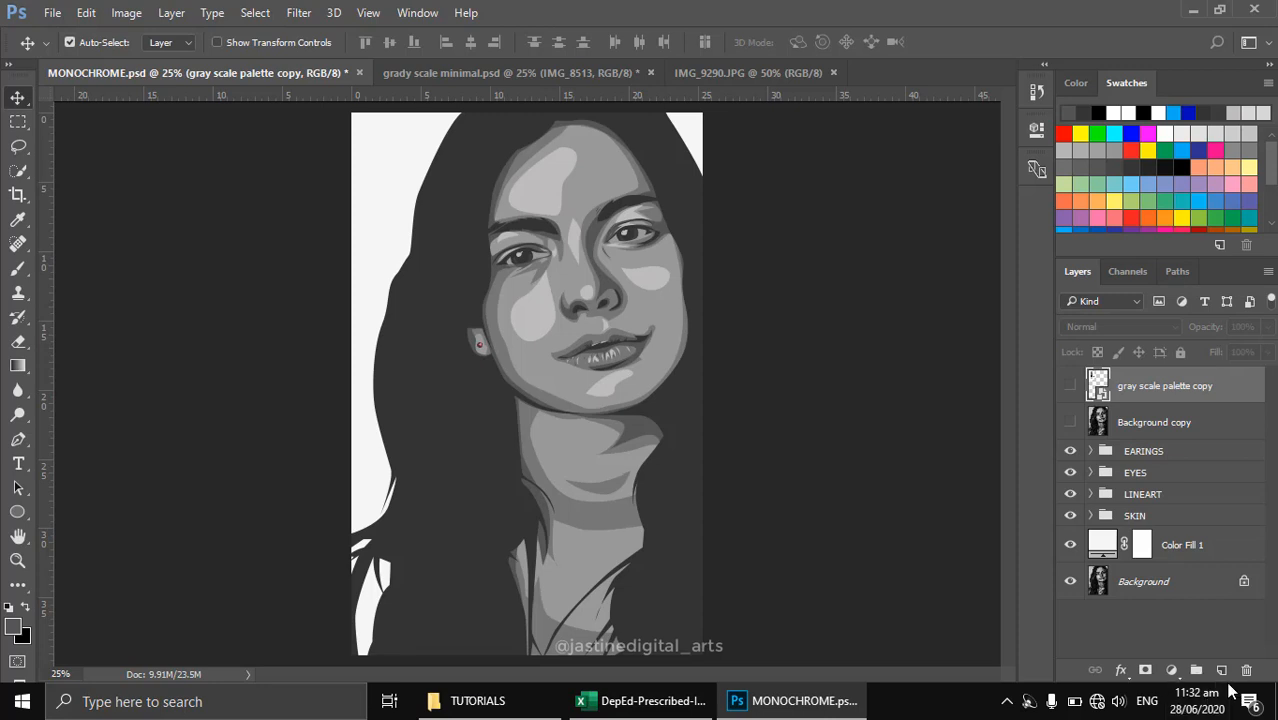
# Add a new empty layer directly below Background copy and make the Background copy photo visible
pyautogui.click(1221, 670)
pyautogui.moveTo(1097, 392); pyautogui.dragTo(1071, 438)
pyautogui.scroll(1, 422, 242)
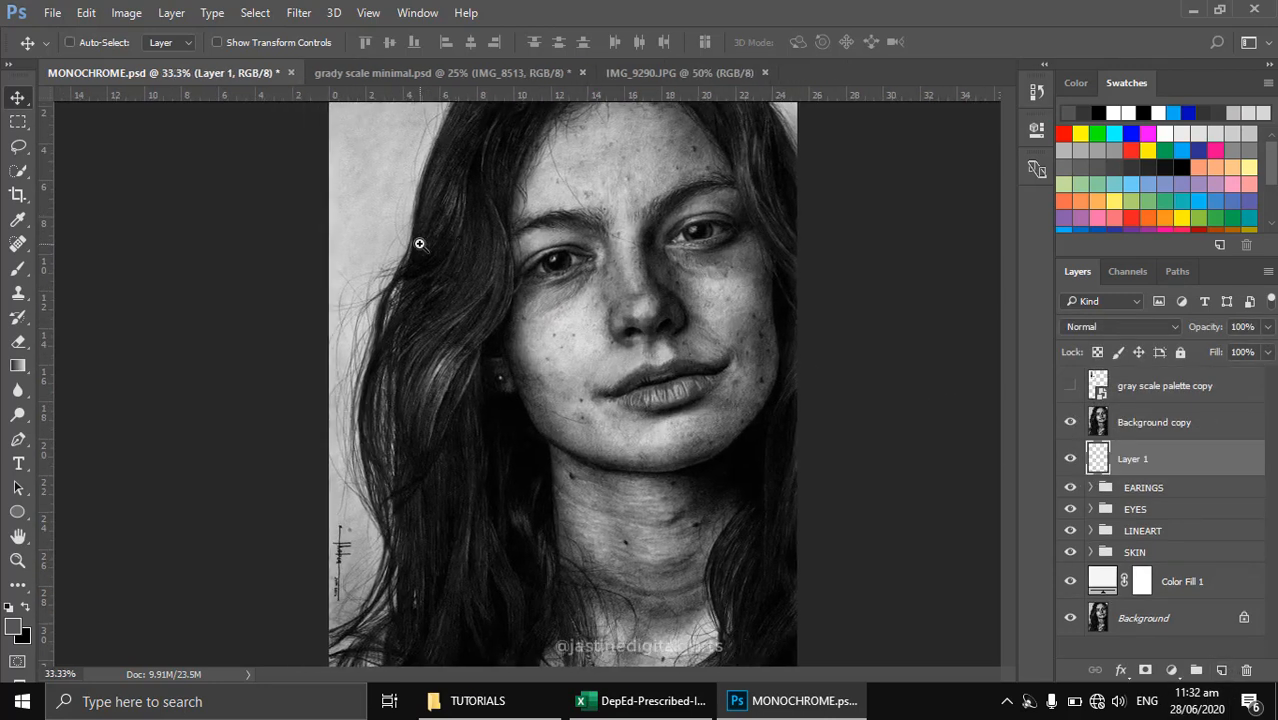
# Set the Pen tool to draw in Path mode
pyautogui.press('p')
pyautogui.click(95, 42)
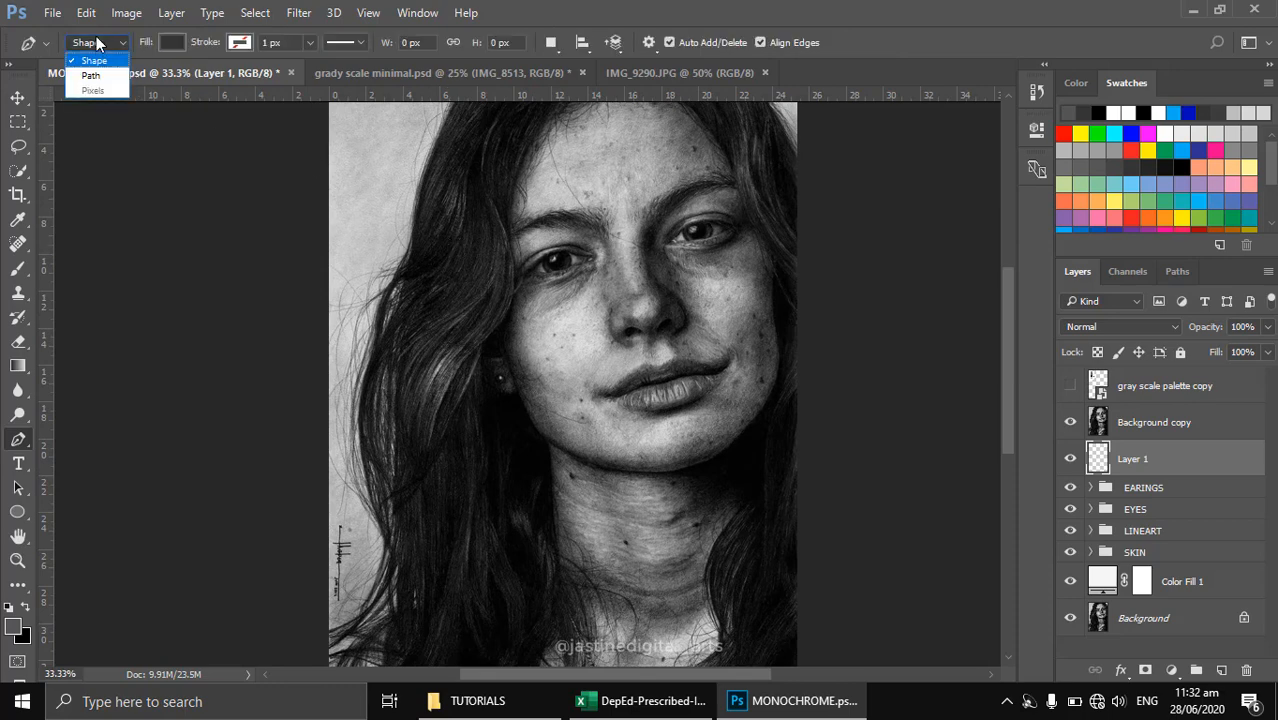
pyautogui.click(100, 75)
# Set the Brush to a hard round 15 px tip at 100% opacity and switch back to the Pen tool
pyautogui.press('b')
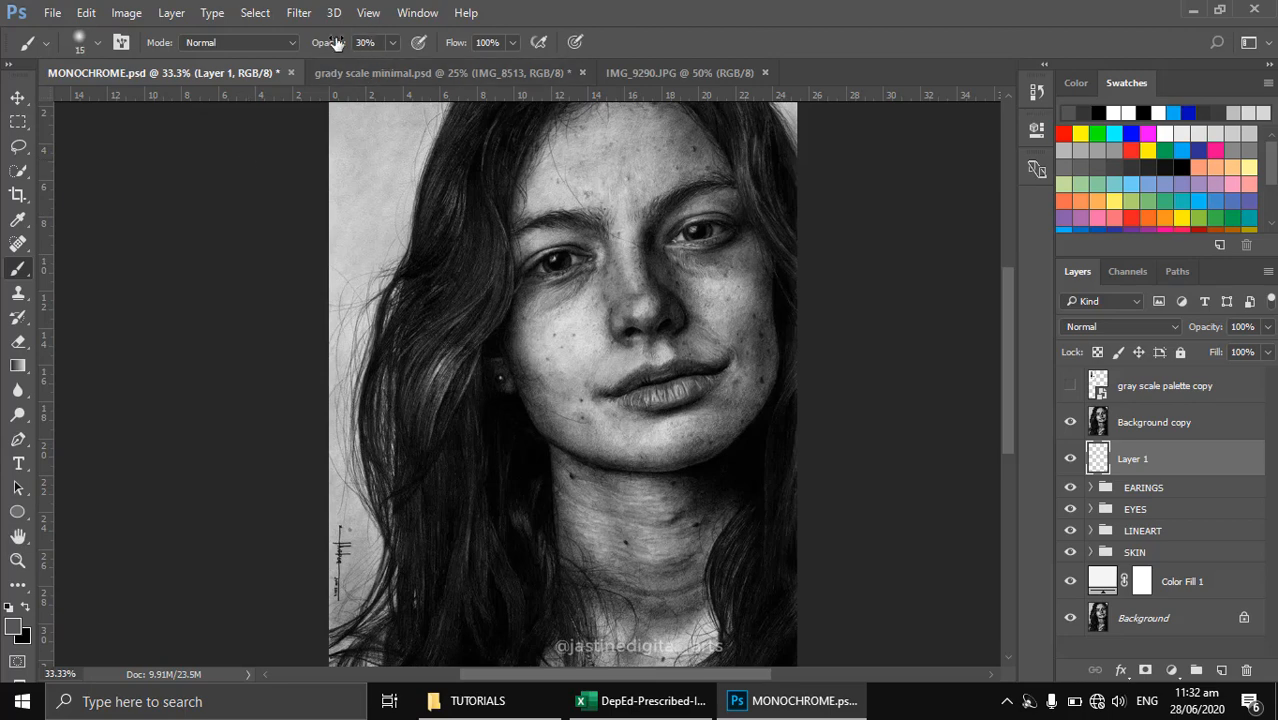
pyautogui.moveTo(328, 44); pyautogui.dragTo(450, 50)
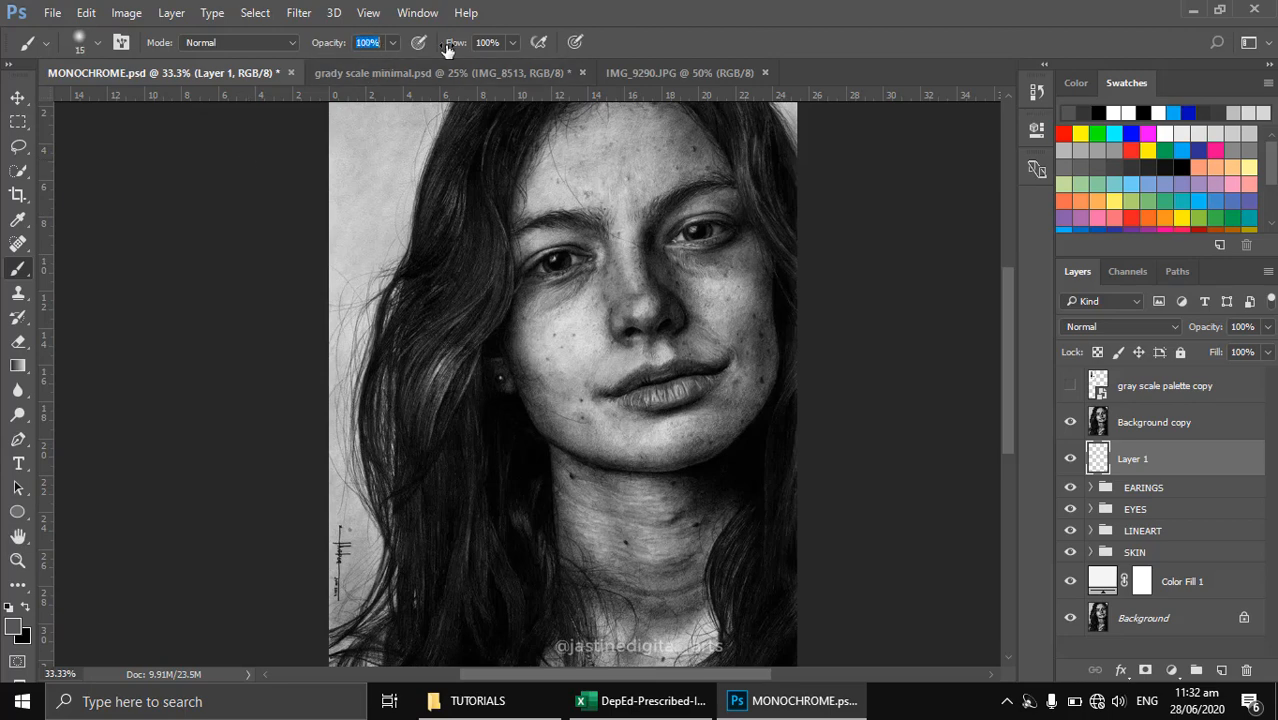
pyautogui.click(93, 44)
pyautogui.click(93, 44)
pyautogui.click(93, 44)
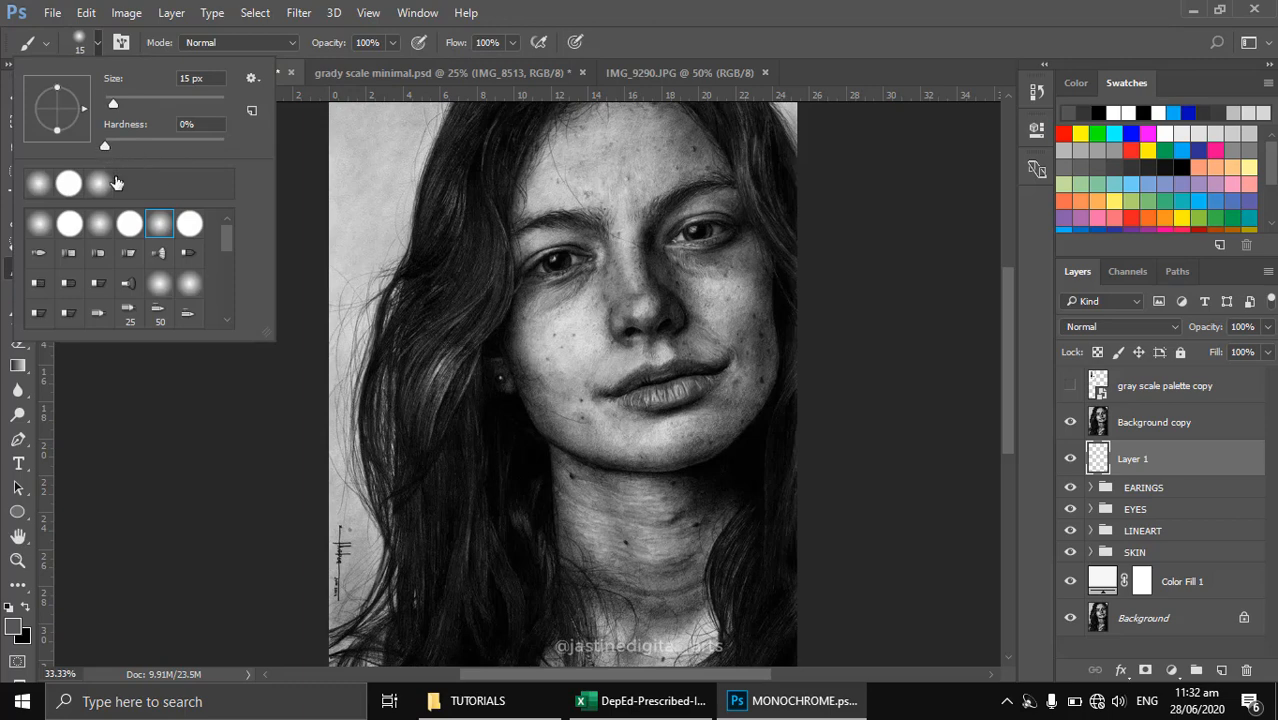
pyautogui.doubleClick(131, 226)
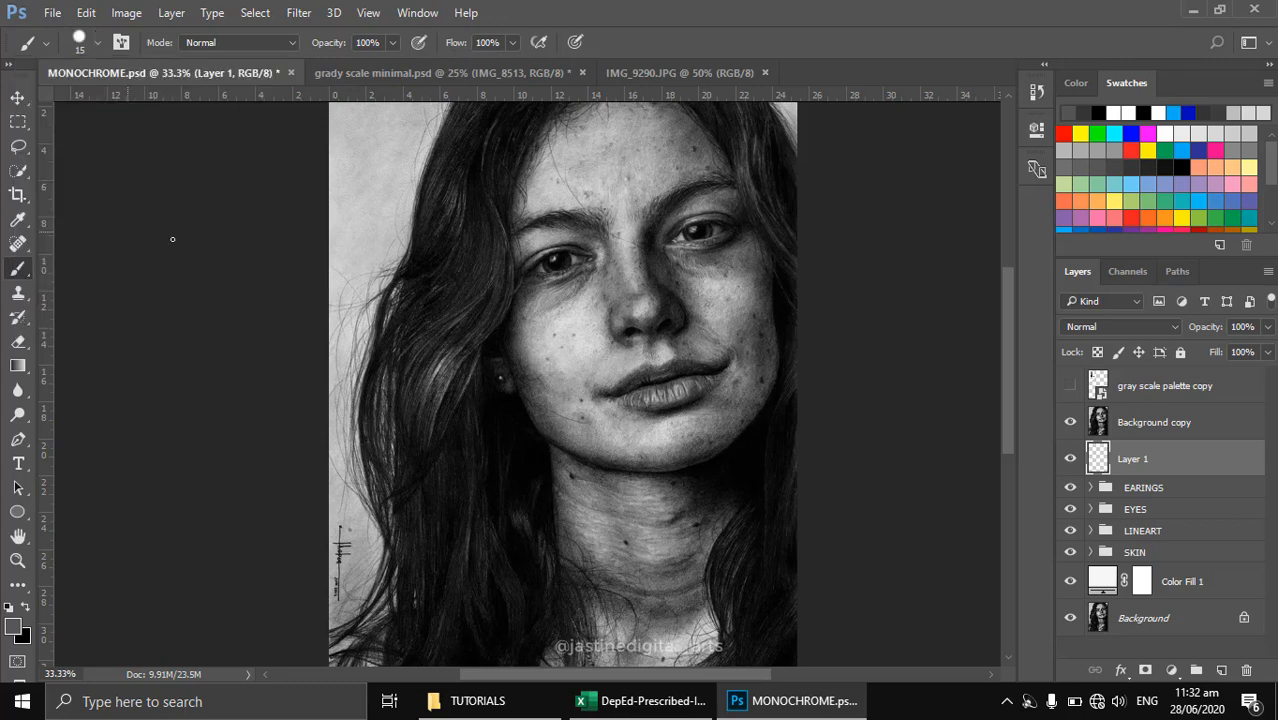
pyautogui.hotkey('alt', 'space')
pyautogui.click(427, 293)
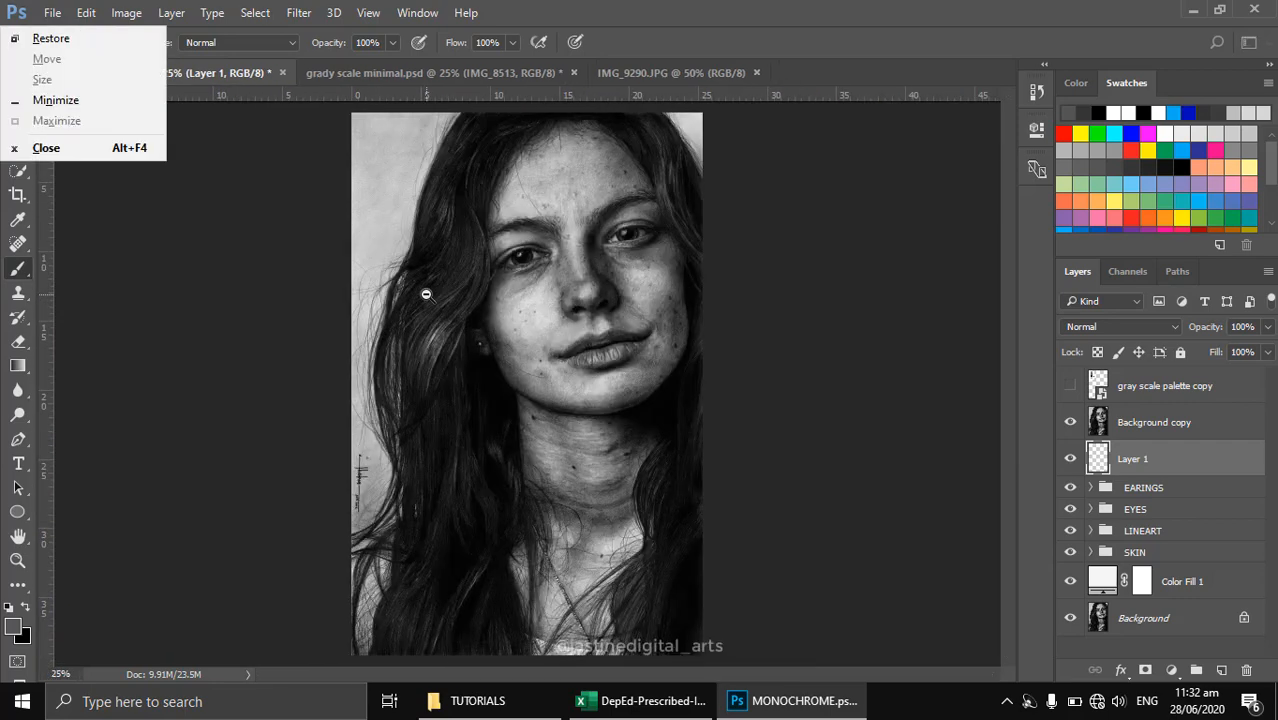
pyautogui.click(828, 44)
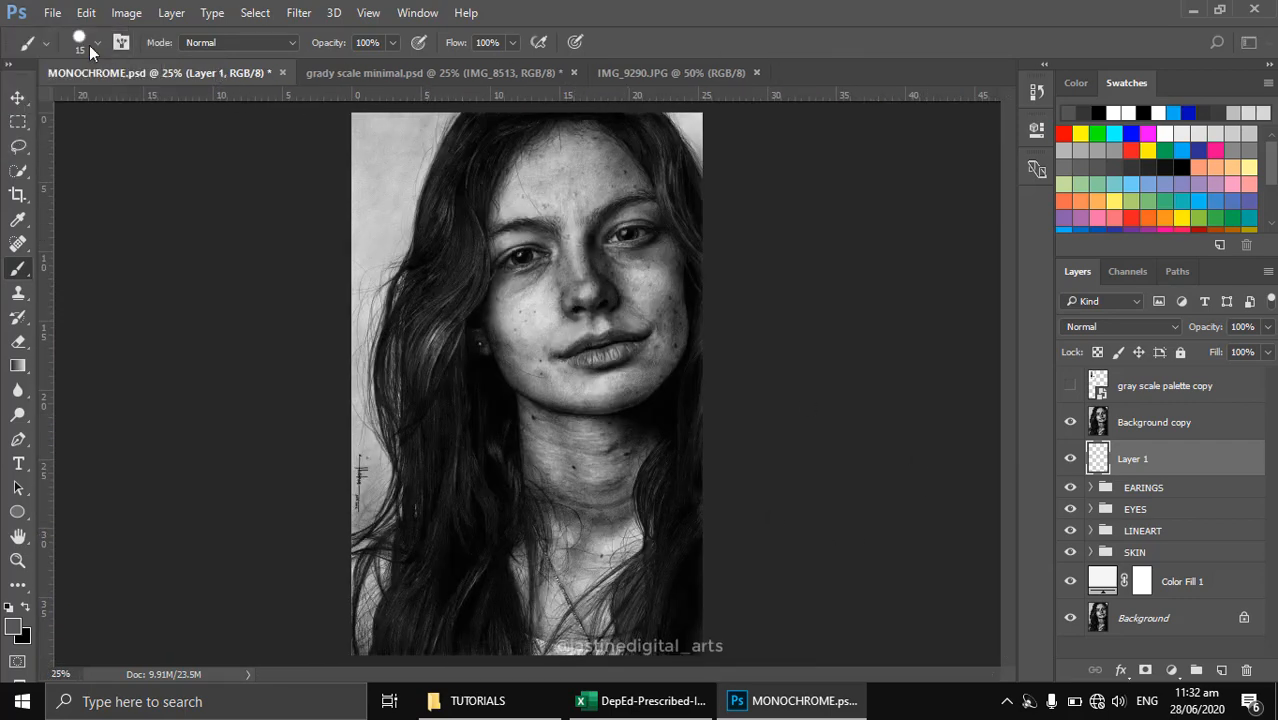
pyautogui.press('p')
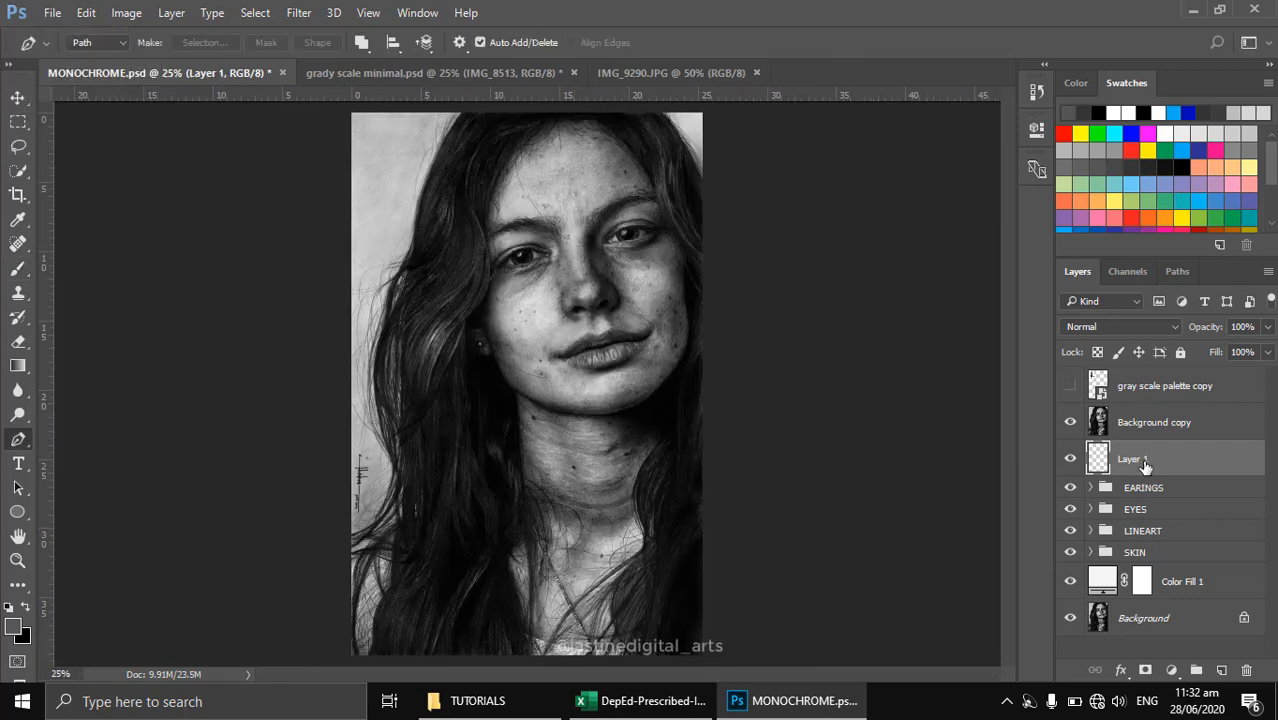
# Rename the new empty layer as hair
pyautogui.doubleClick(1129, 462)
pyautogui.press('Return')
# Draw curved hair-strand paths from the dark hair across the side of the neck, tracing the fine strands in the photo
pyautogui.scroll(1, 422, 224)
pyautogui.moveTo(476, 271); pyautogui.dragTo(491, 337)
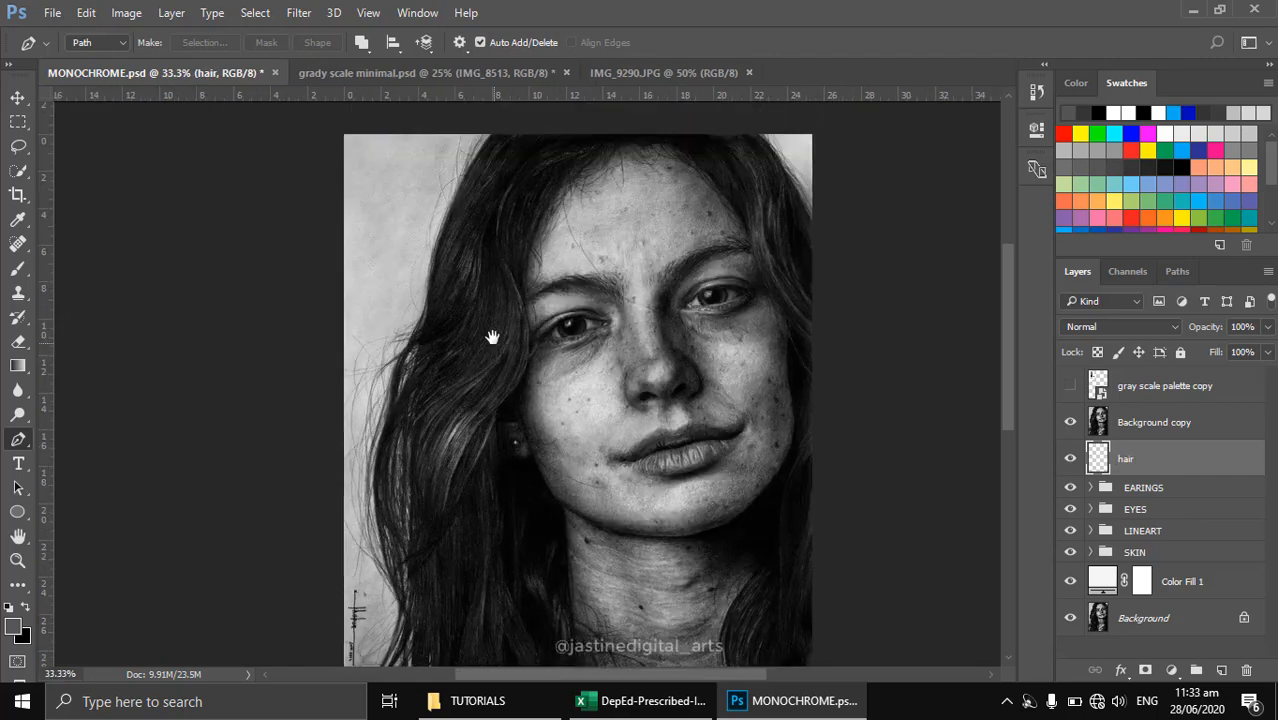
pyautogui.moveTo(546, 227); pyautogui.dragTo(452, 345)
pyautogui.moveTo(524, 612); pyautogui.dragTo(513, 366)
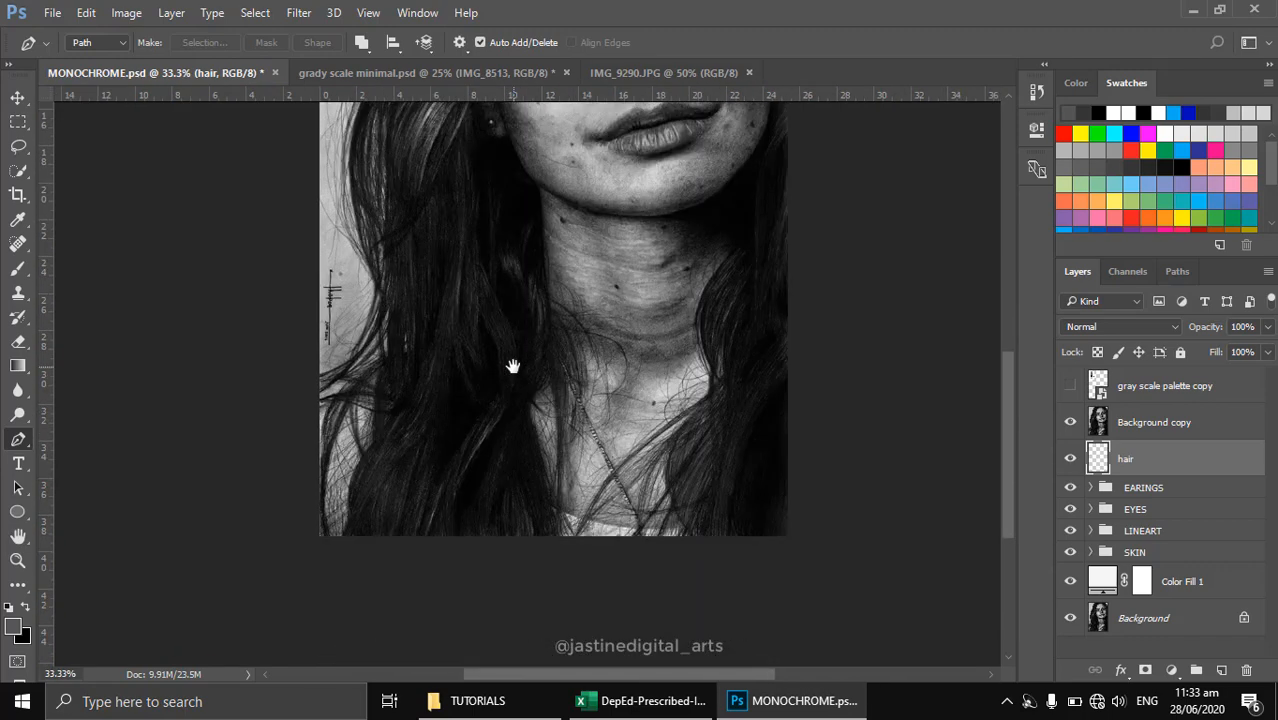
pyautogui.scroll(1, 510, 329)
pyautogui.click(480, 228)
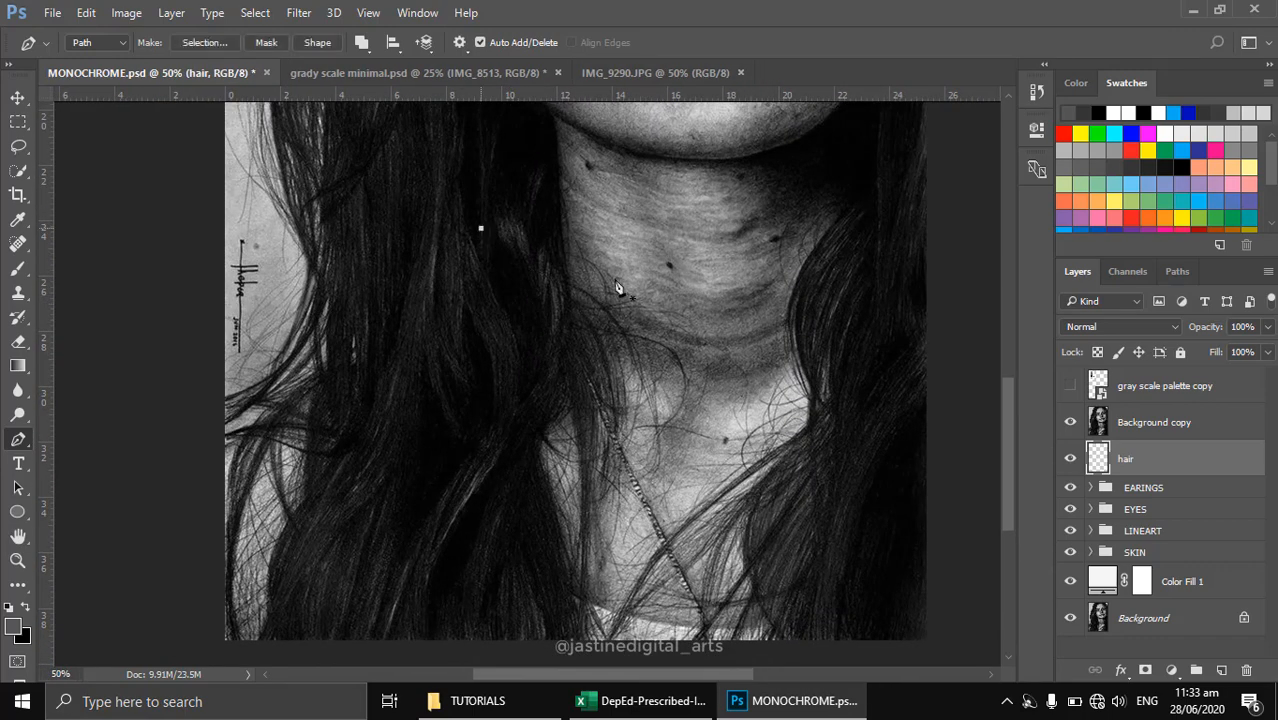
pyautogui.moveTo(610, 334); pyautogui.dragTo(611, 440)
pyautogui.click(494, 285)
pyautogui.moveTo(683, 395); pyautogui.dragTo(671, 481)
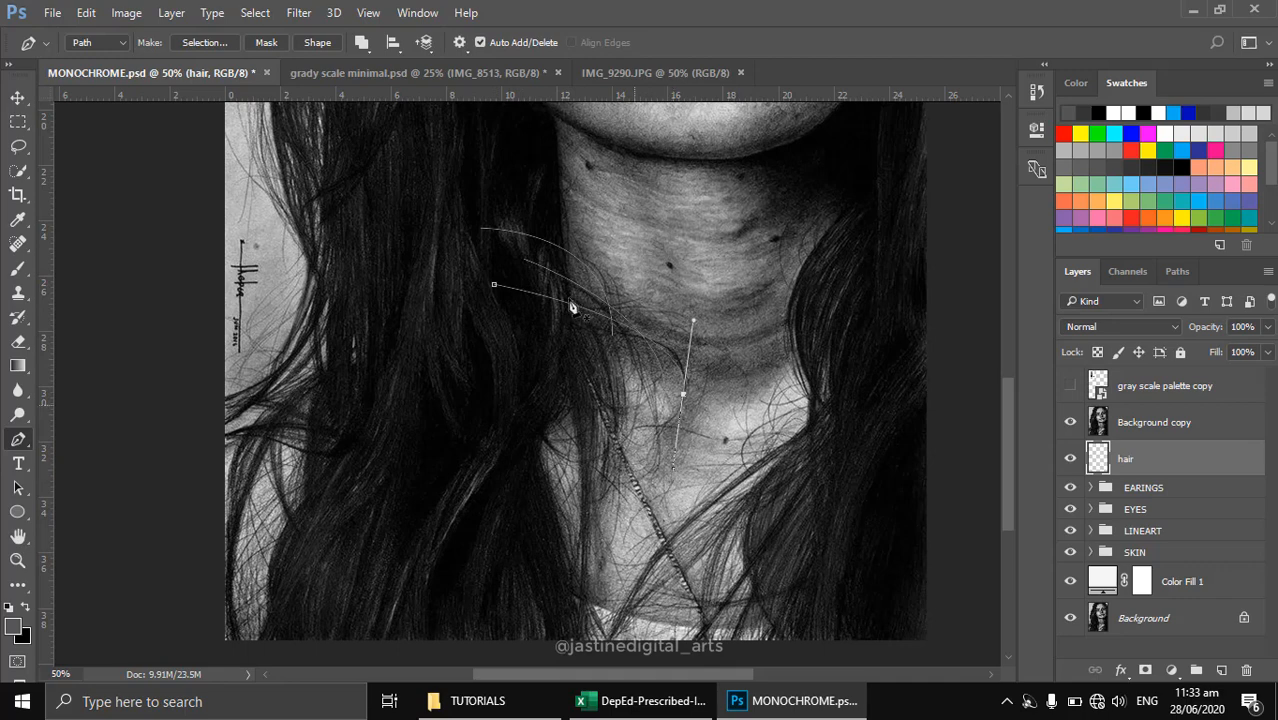
# Add two more curved strand paths running down over the side of the neck and hide the Background copy photo
pyautogui.hotkey('ctrl', 'z')
pyautogui.moveTo(640, 492); pyautogui.dragTo(584, 668)
pyautogui.press('Escape')
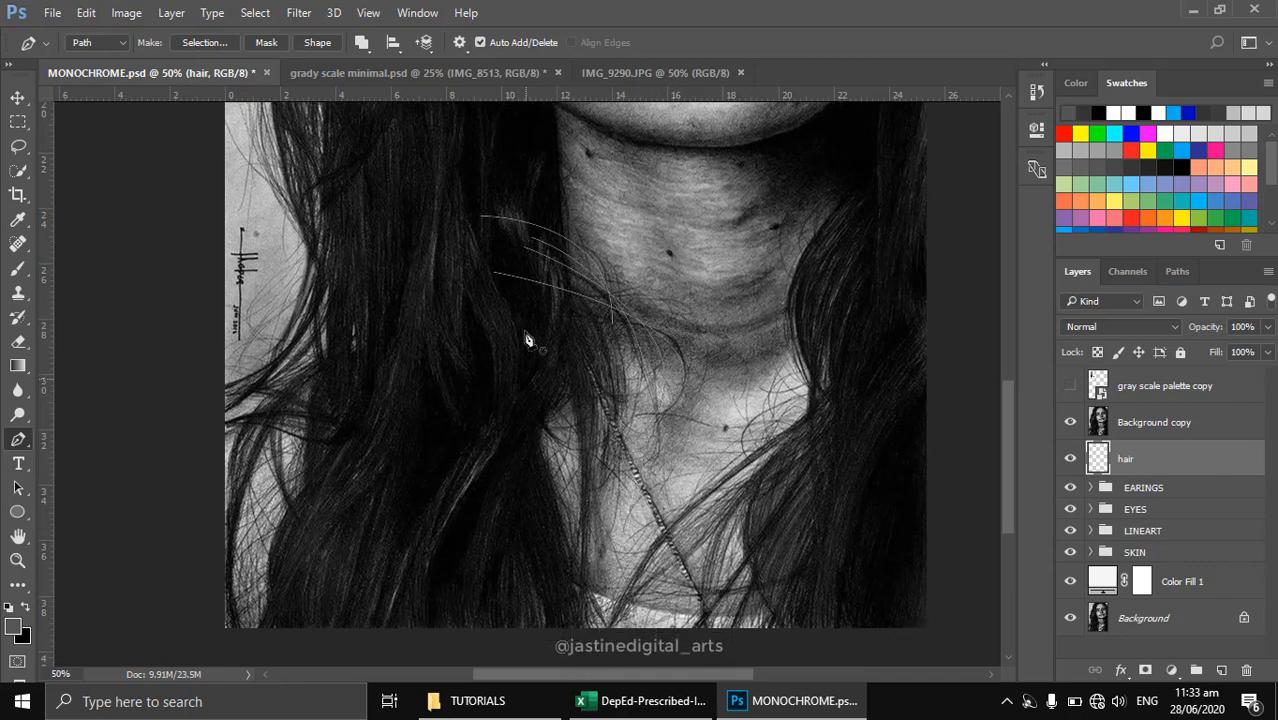
pyautogui.click(521, 293)
pyautogui.moveTo(609, 470); pyautogui.dragTo(541, 586)
pyautogui.press('Escape')
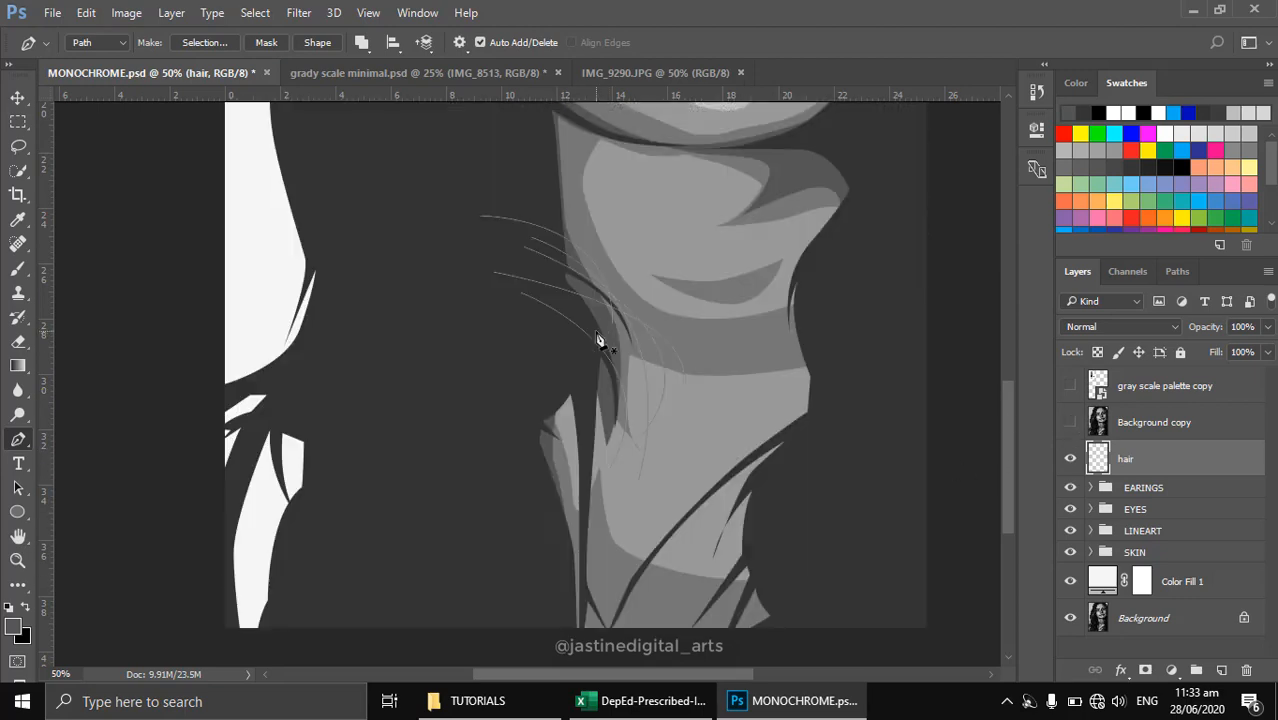
# Try to stroke the neck strand paths in the current gray using the Brush with Simulate Pressure
pyautogui.rightClick(597, 335)
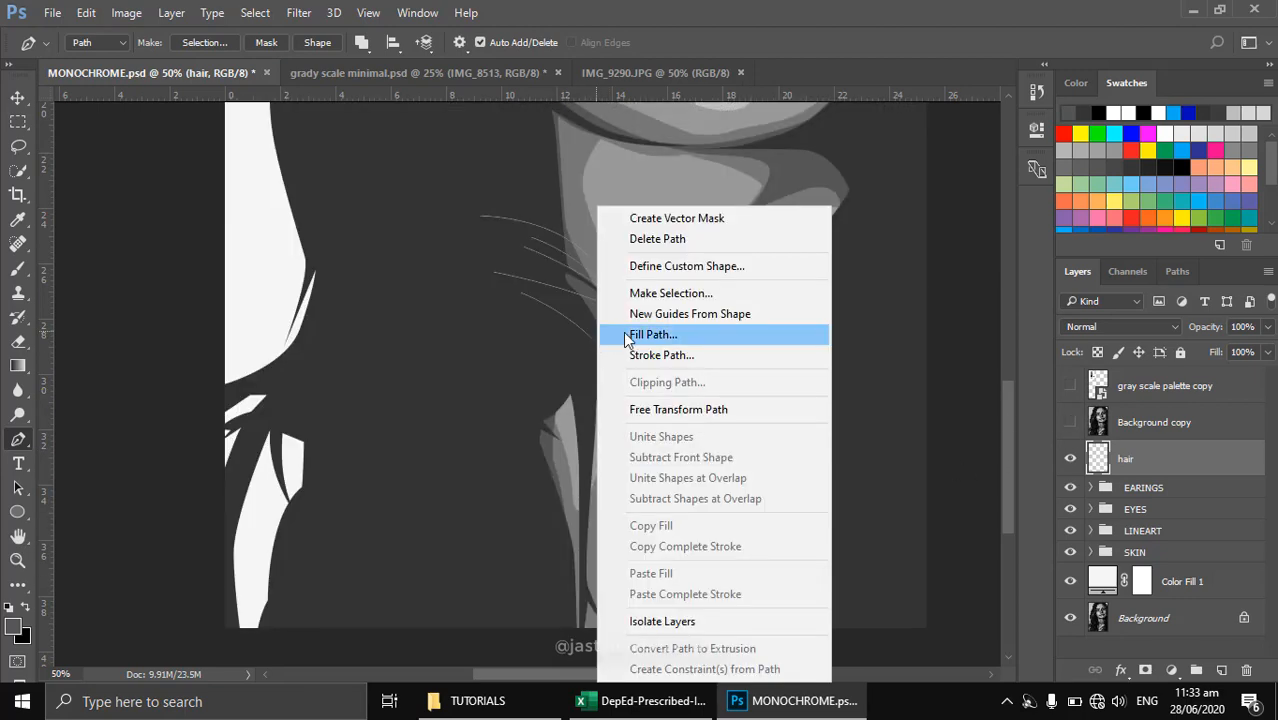
pyautogui.click(676, 354)
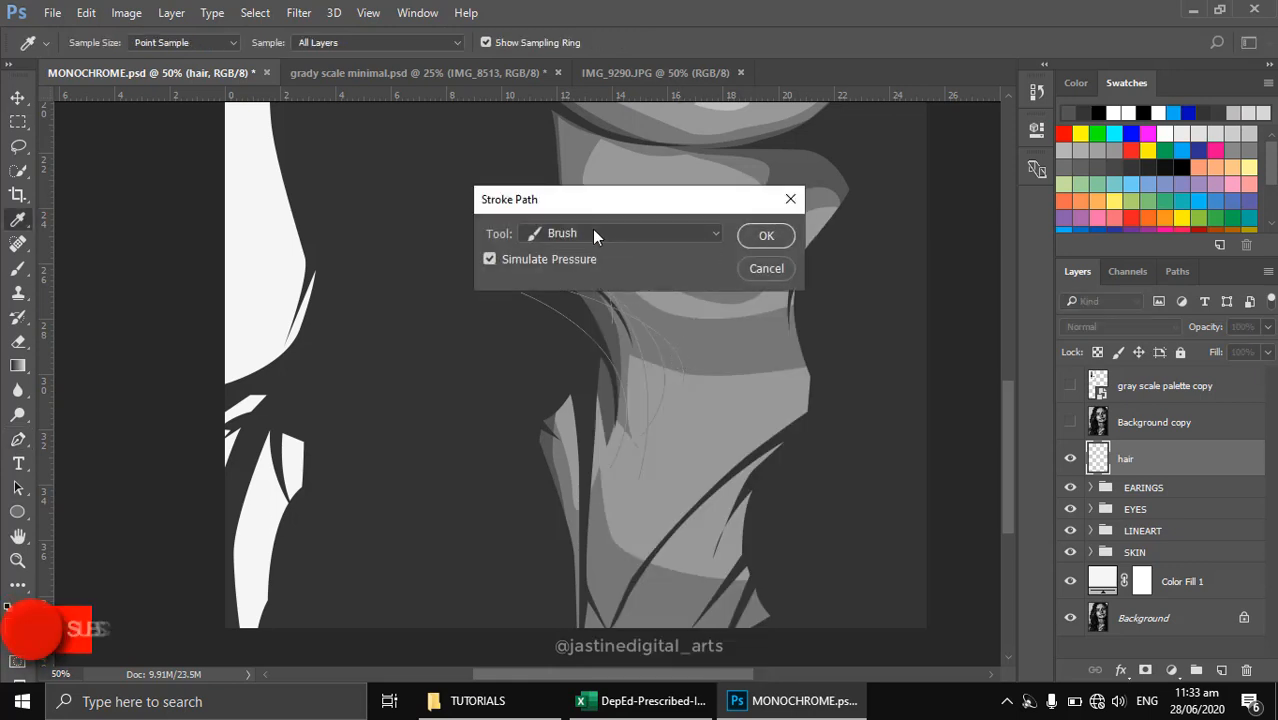
pyautogui.click(764, 236)
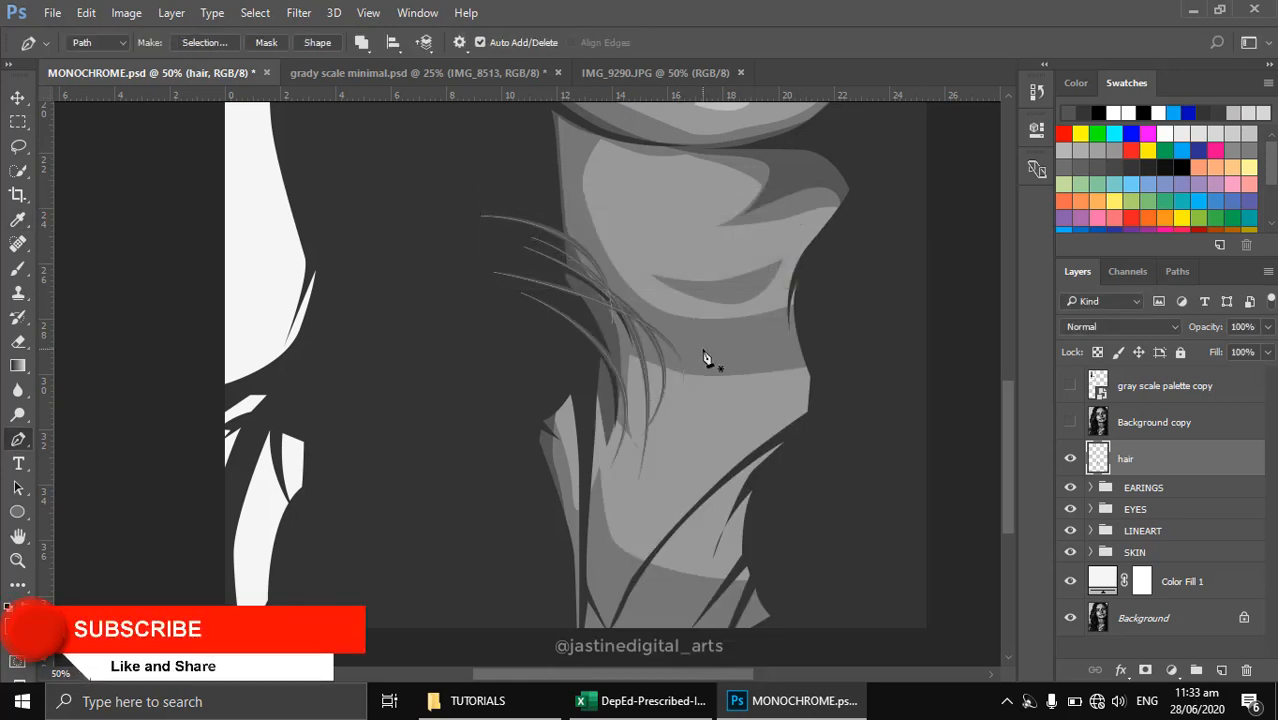
pyautogui.hotkey('ctrl', 'z')
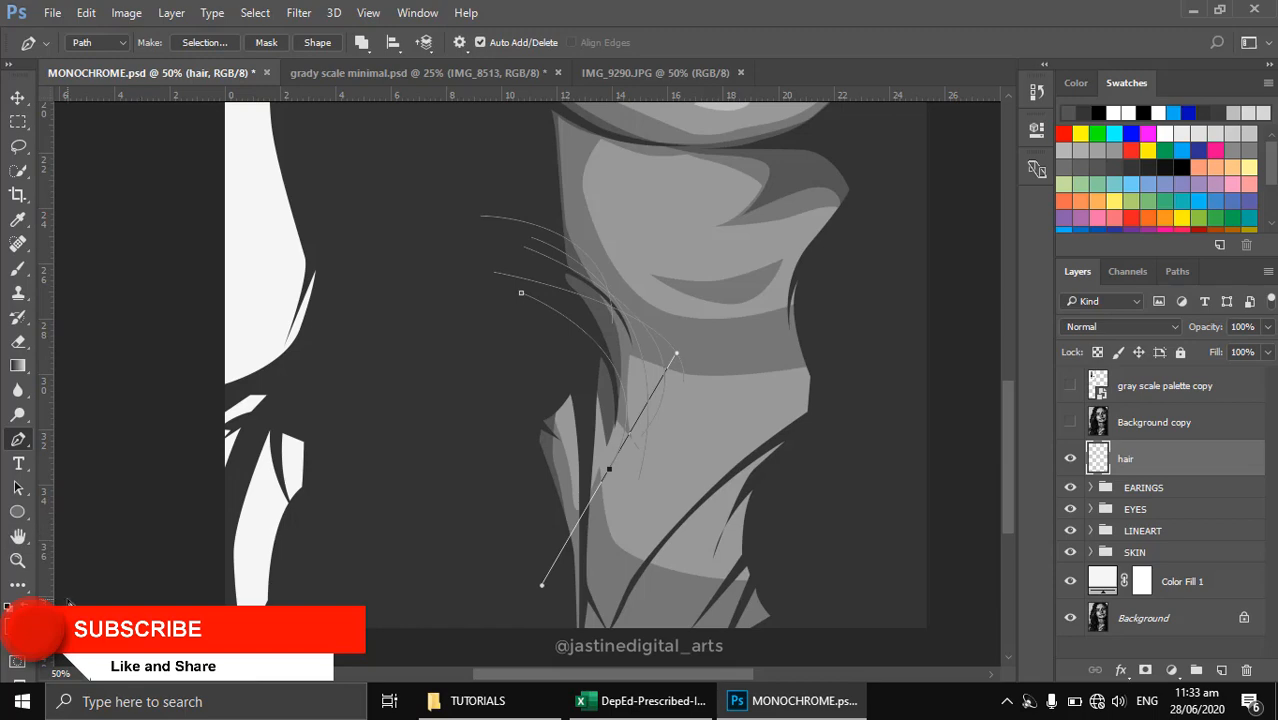
# Set the foreground color to 333333 by sampling the hair's dark gray, ending with the Pen tool active
pyautogui.click(14, 626)
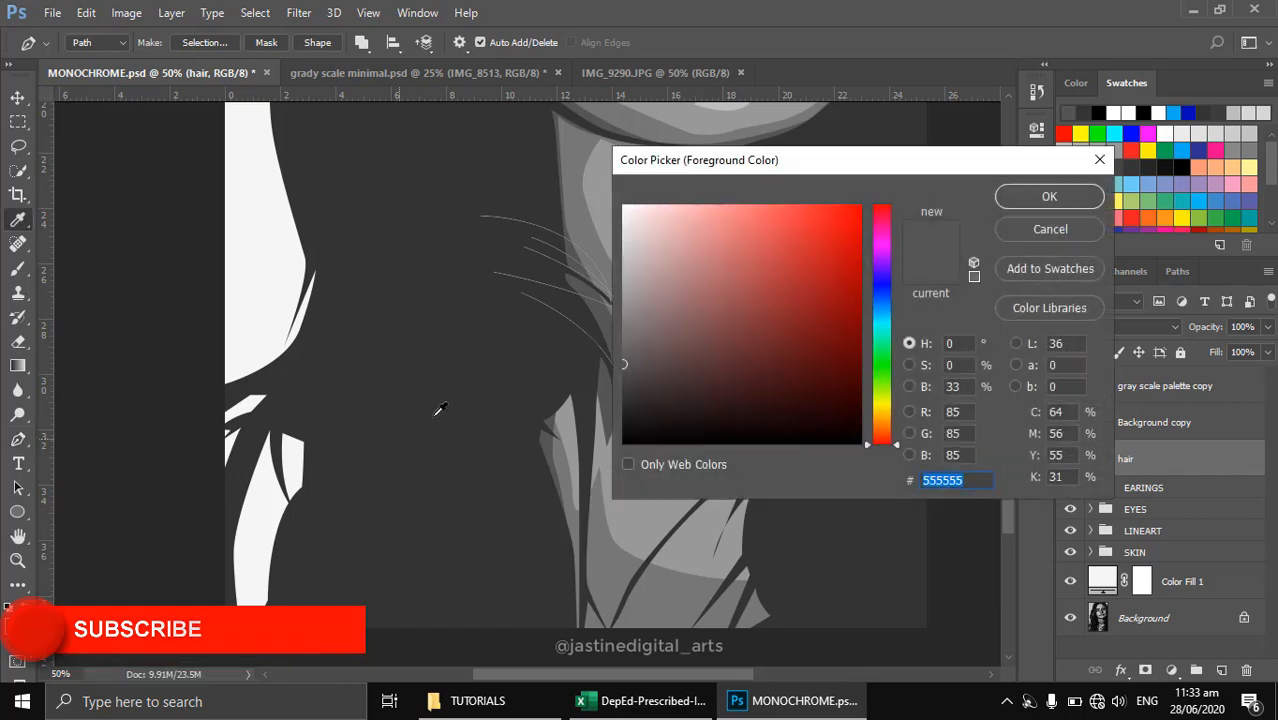
pyautogui.click(437, 410)
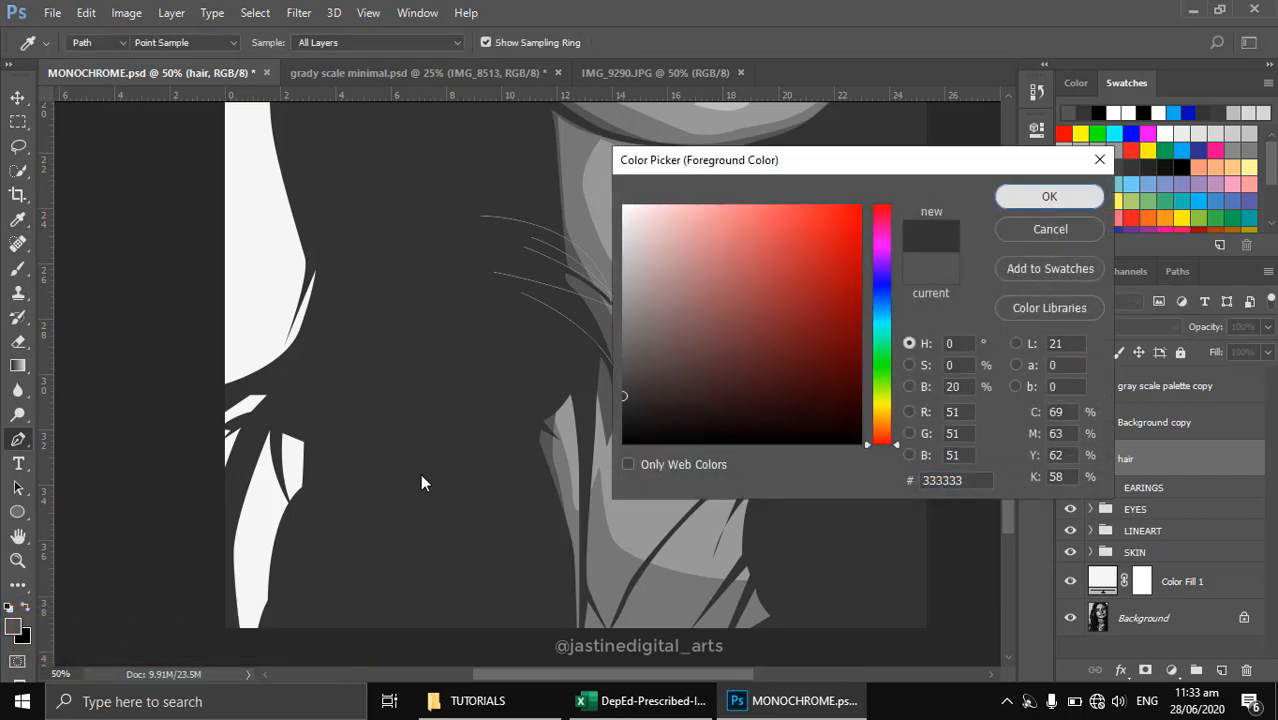
pyautogui.press('Return')
pyautogui.press('b')
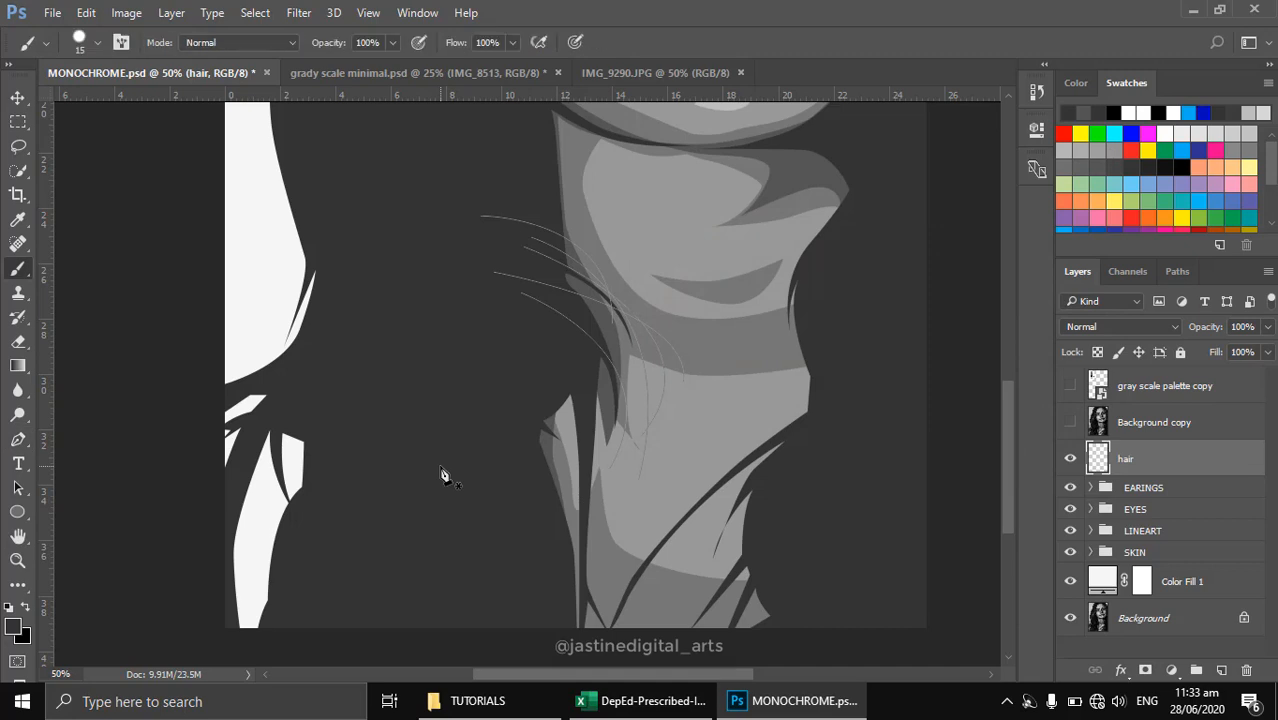
pyautogui.press('p')
# Try to stroke all the neck strand paths in dark gray using the Brush with Simulate Pressure
pyautogui.rightClick(563, 180)
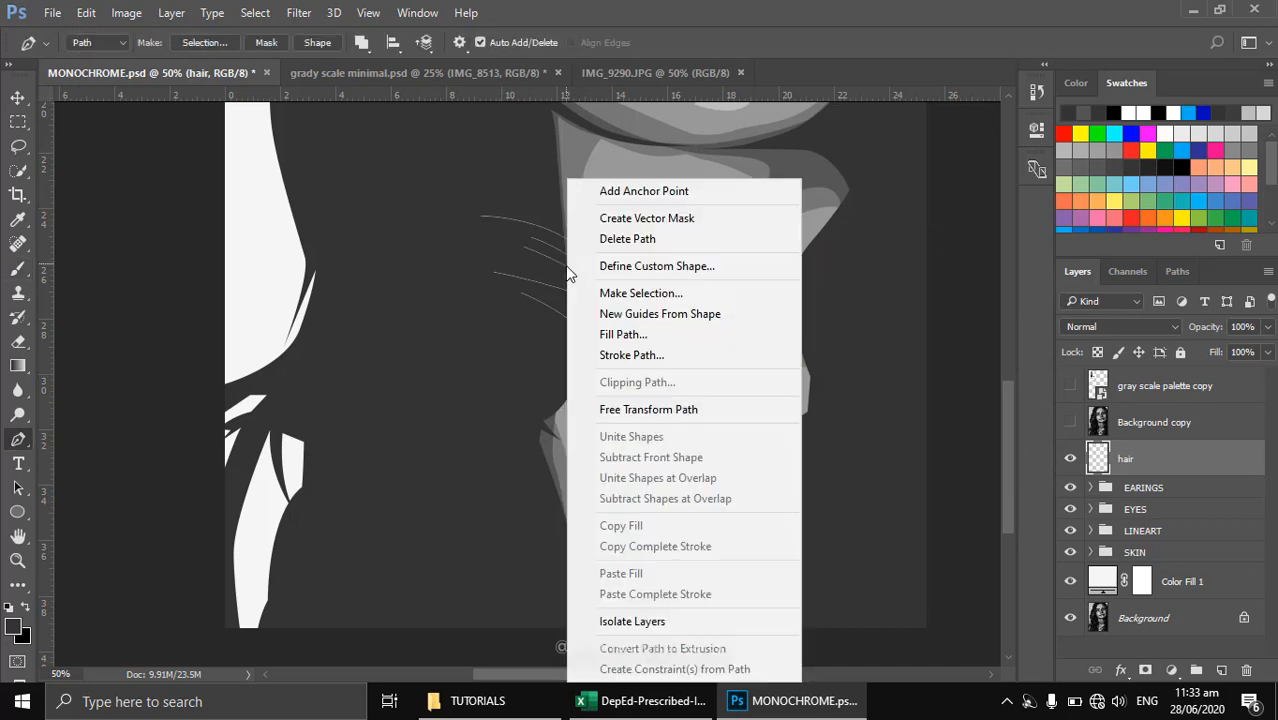
pyautogui.click(610, 351)
pyautogui.click(765, 236)
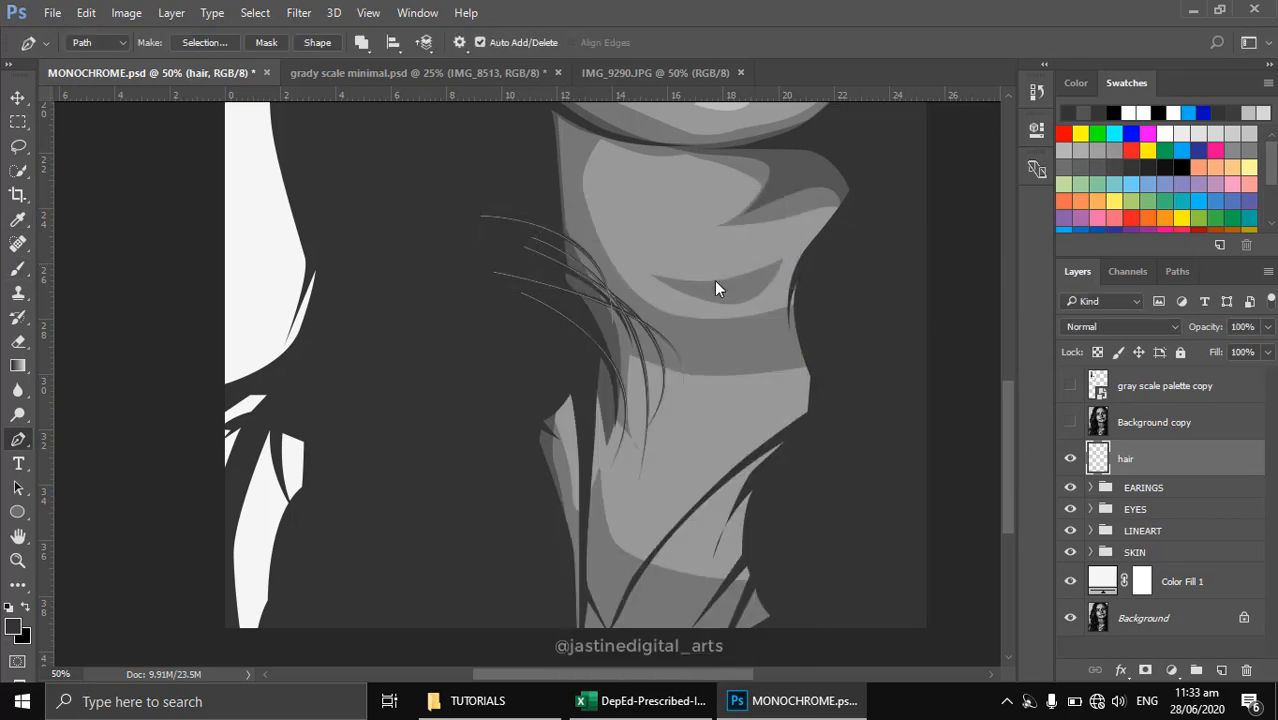
pyautogui.press('Return')
pyautogui.scroll(-3, 643, 332)
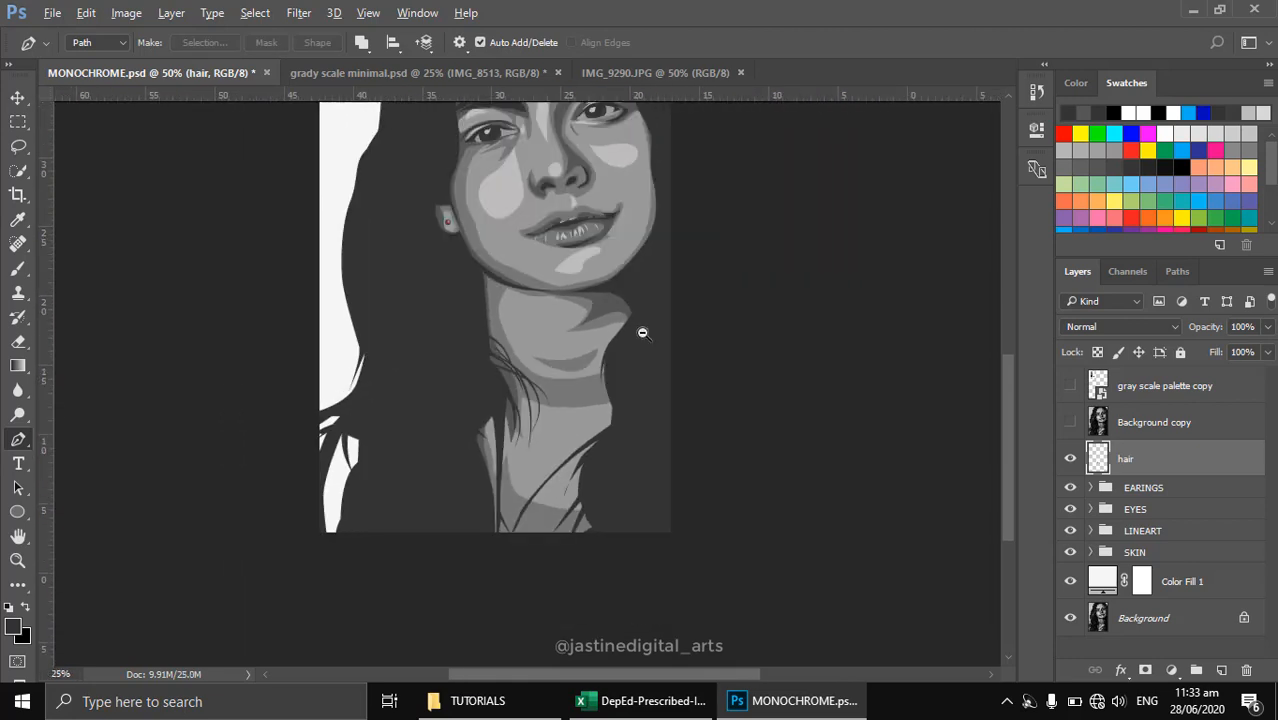
pyautogui.scroll(3, 540, 455)
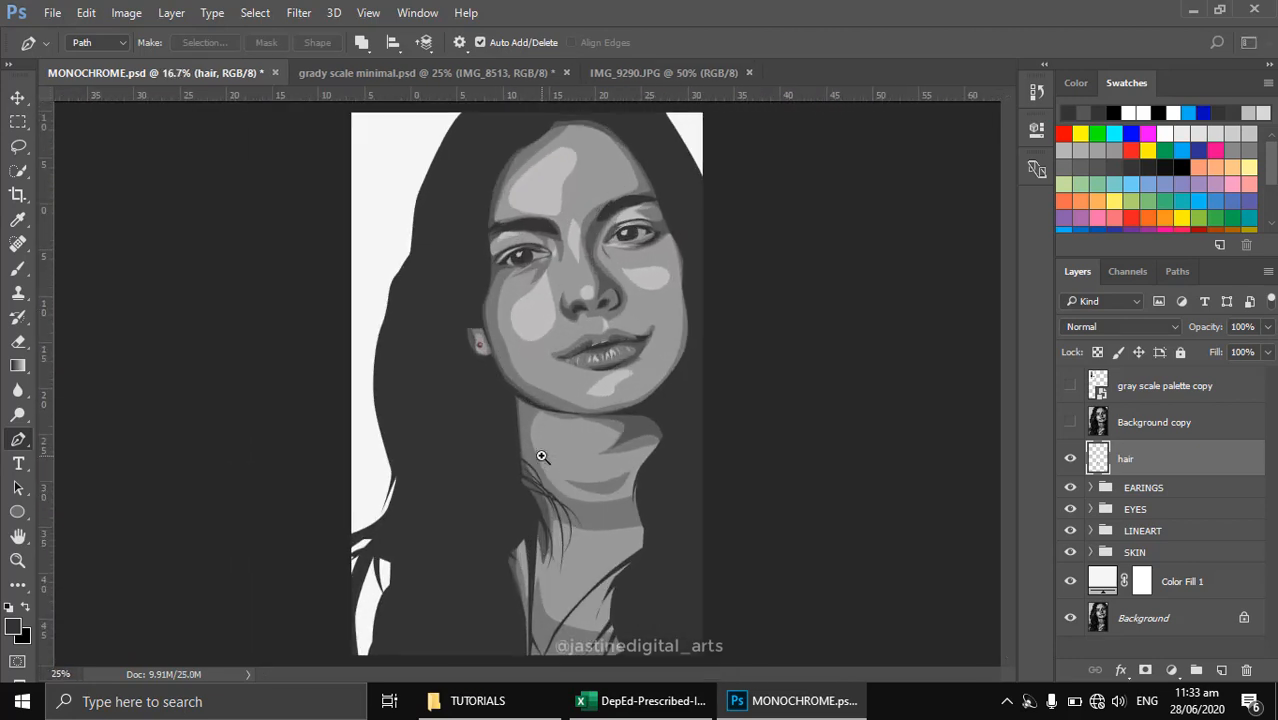
pyautogui.moveTo(559, 521); pyautogui.dragTo(576, 402)
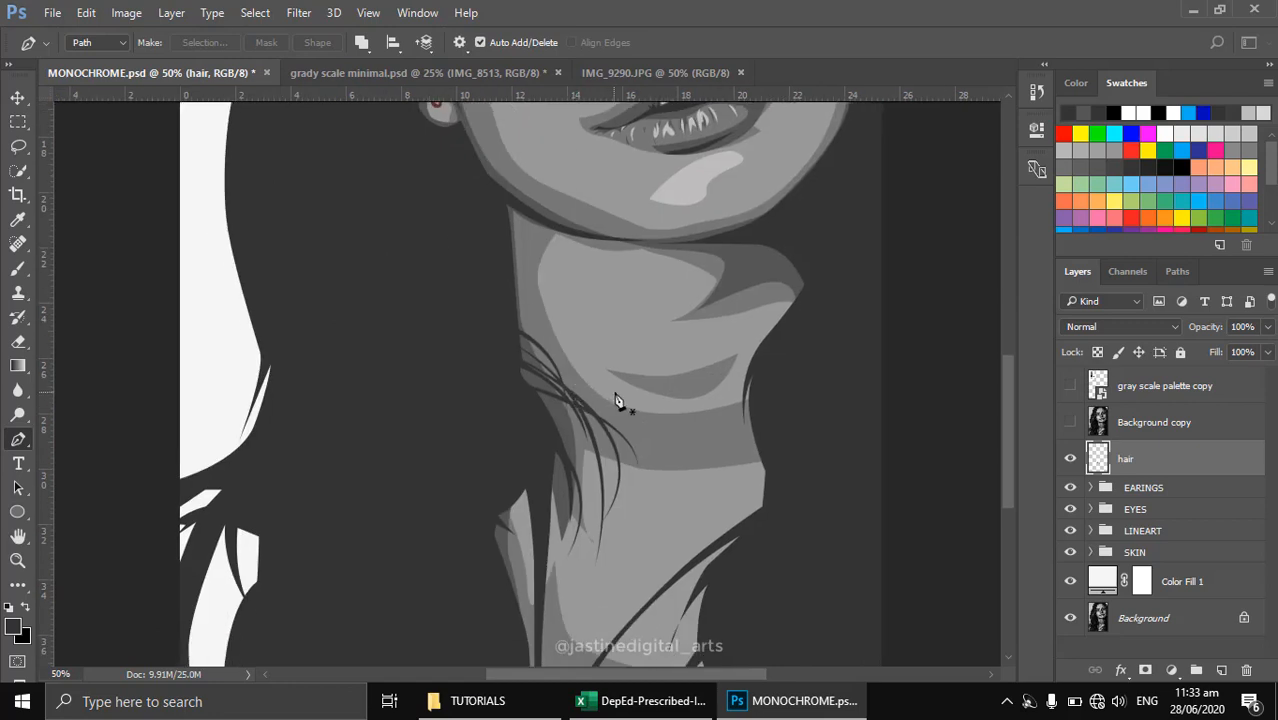
pyautogui.hotkey('ctrl', 'z')
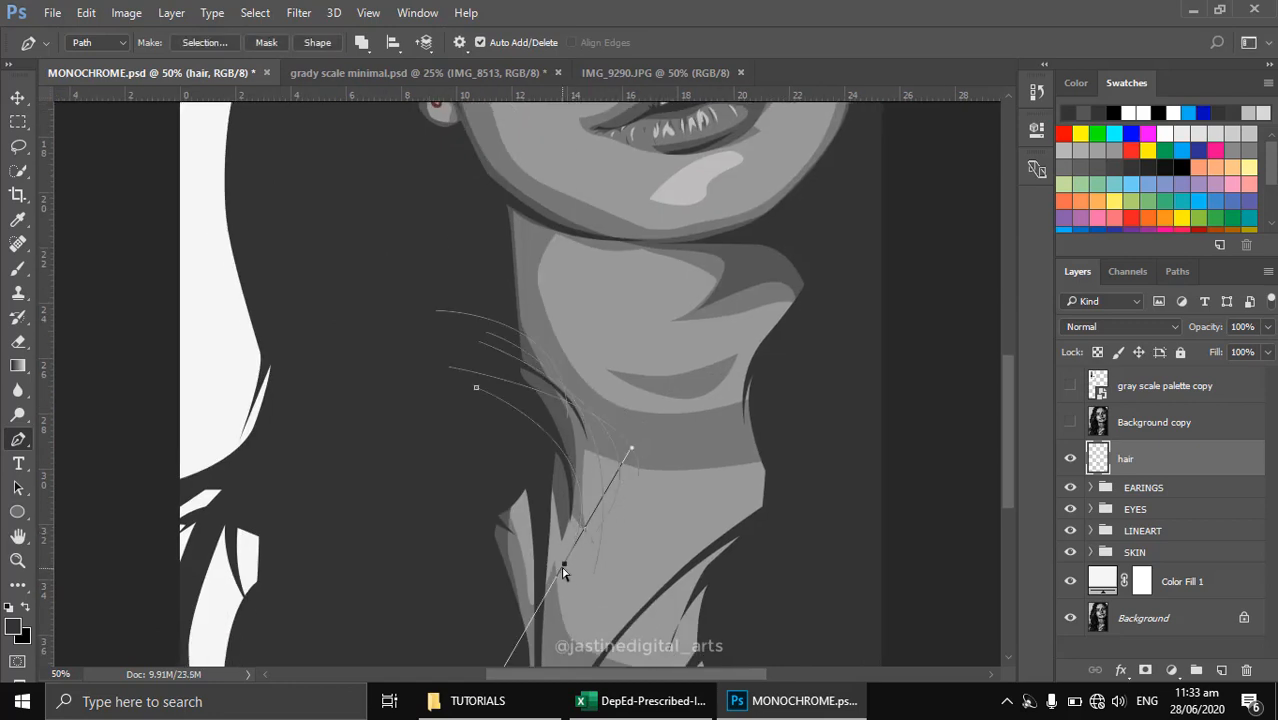
# Delete the second strand curve from the top, thinning the overlapping paths on the neck
pyautogui.press('Escape')
pyautogui.moveTo(564, 566); pyautogui.dragTo(630, 449)
pyautogui.keyDown('ctrl'); pyautogui.click(589, 438); pyautogui.keyUp('ctrl')
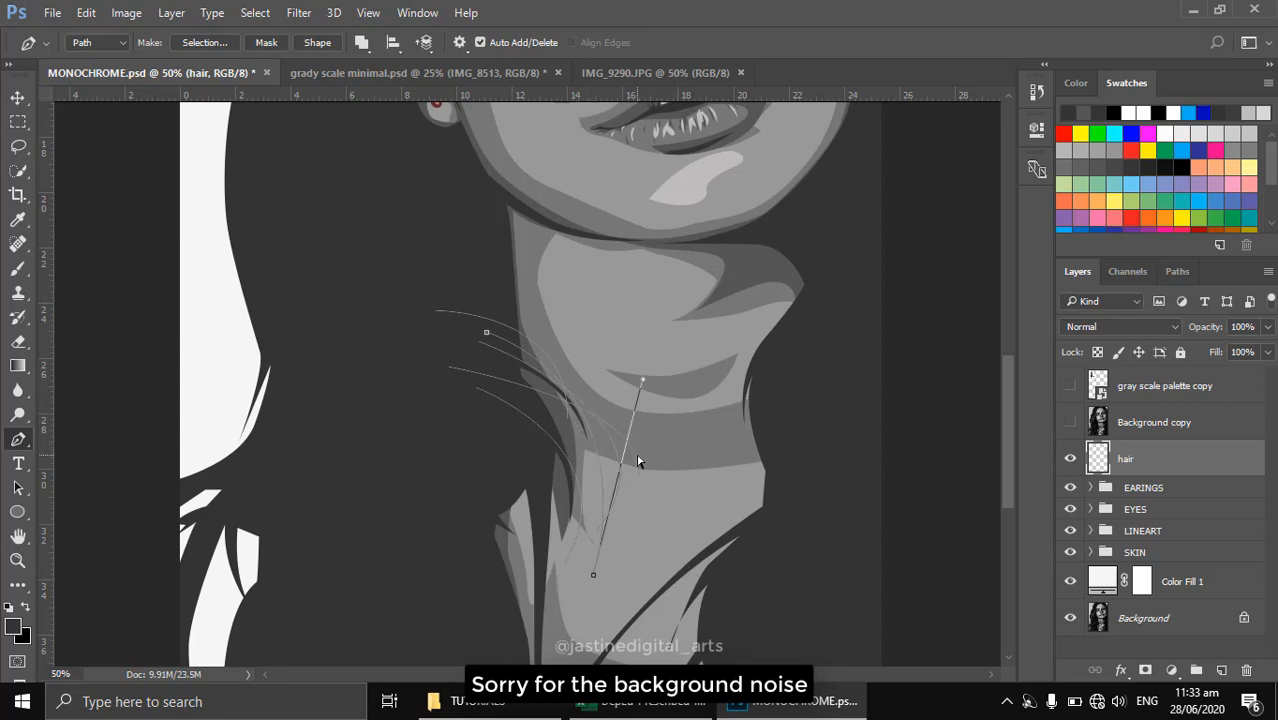
pyautogui.press('Escape')
# Try to stroke the four remaining neck strand paths with the pressure-simulated Brush and check them on the whole portrait
pyautogui.rightClick(512, 368)
pyautogui.click(580, 358)
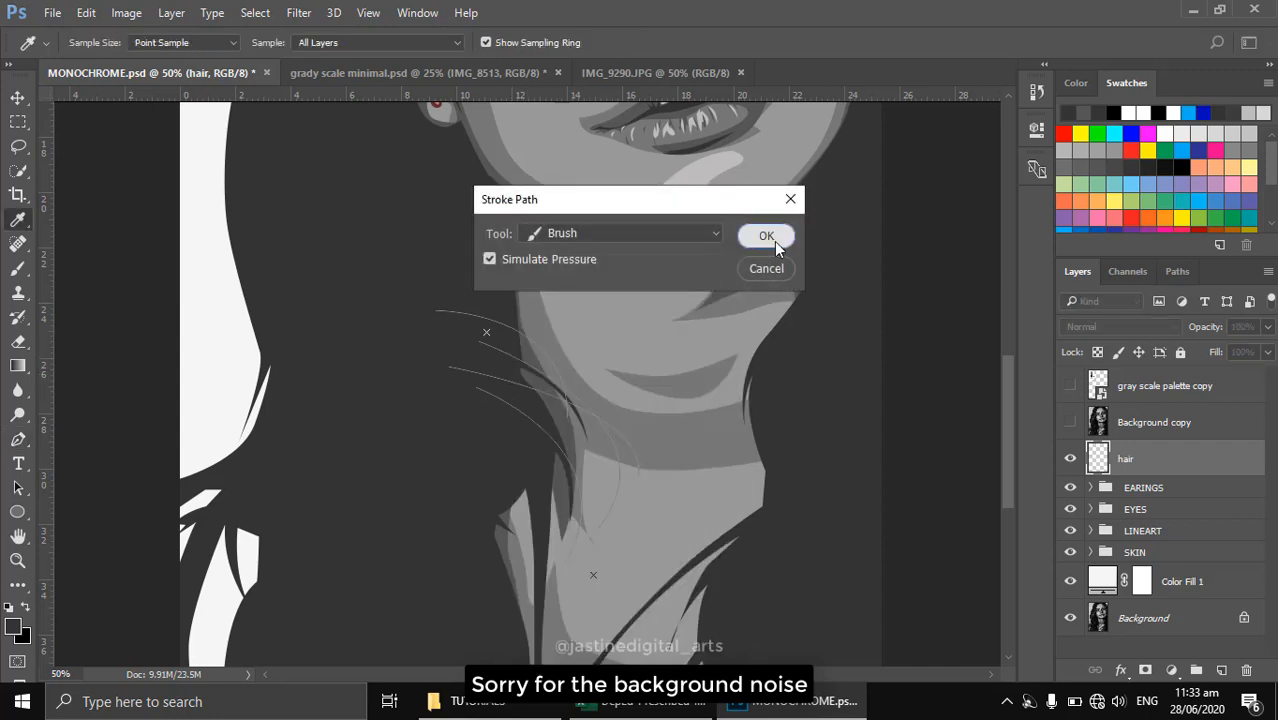
pyautogui.click(774, 241)
pyautogui.press('Escape')
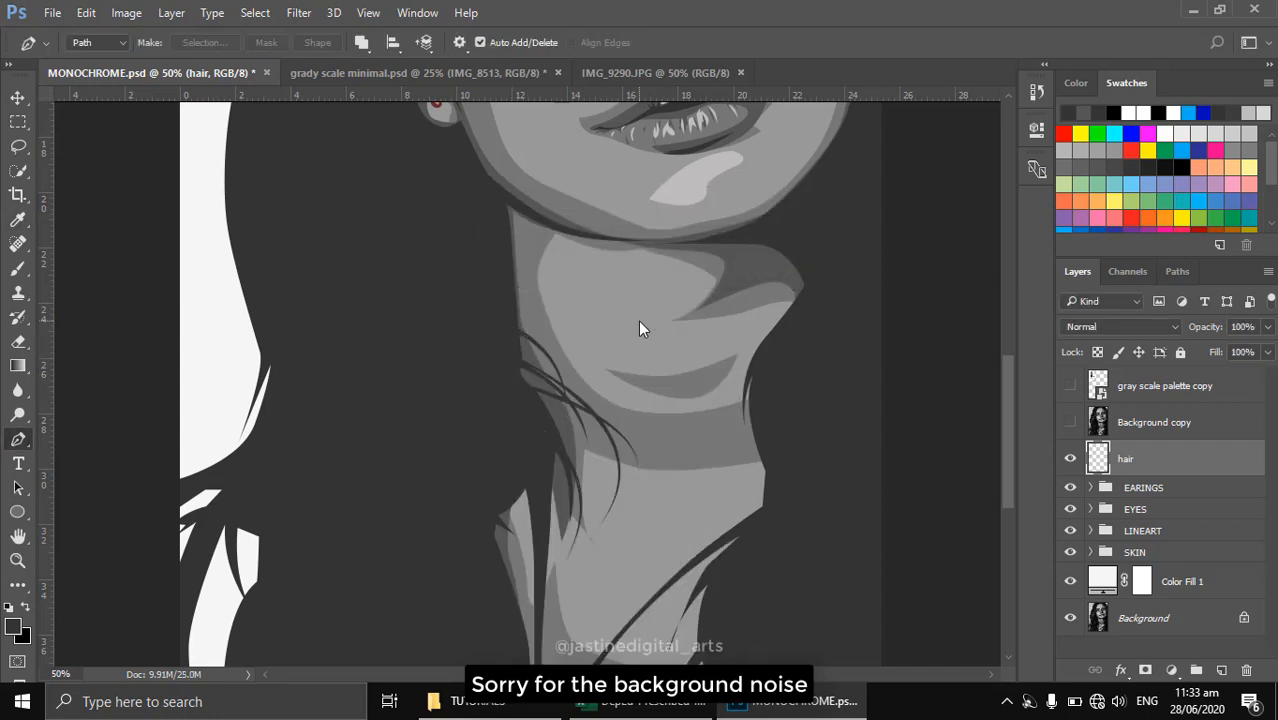
pyautogui.keyDown('ctrl'); pyautogui.keyDown('alt'); pyautogui.click(610, 392); pyautogui.keyUp('alt'); pyautogui.keyUp('ctrl')
pyautogui.keyDown('ctrl'); pyautogui.keyDown('alt'); pyautogui.click(602, 422); pyautogui.keyUp('alt'); pyautogui.keyUp('ctrl')
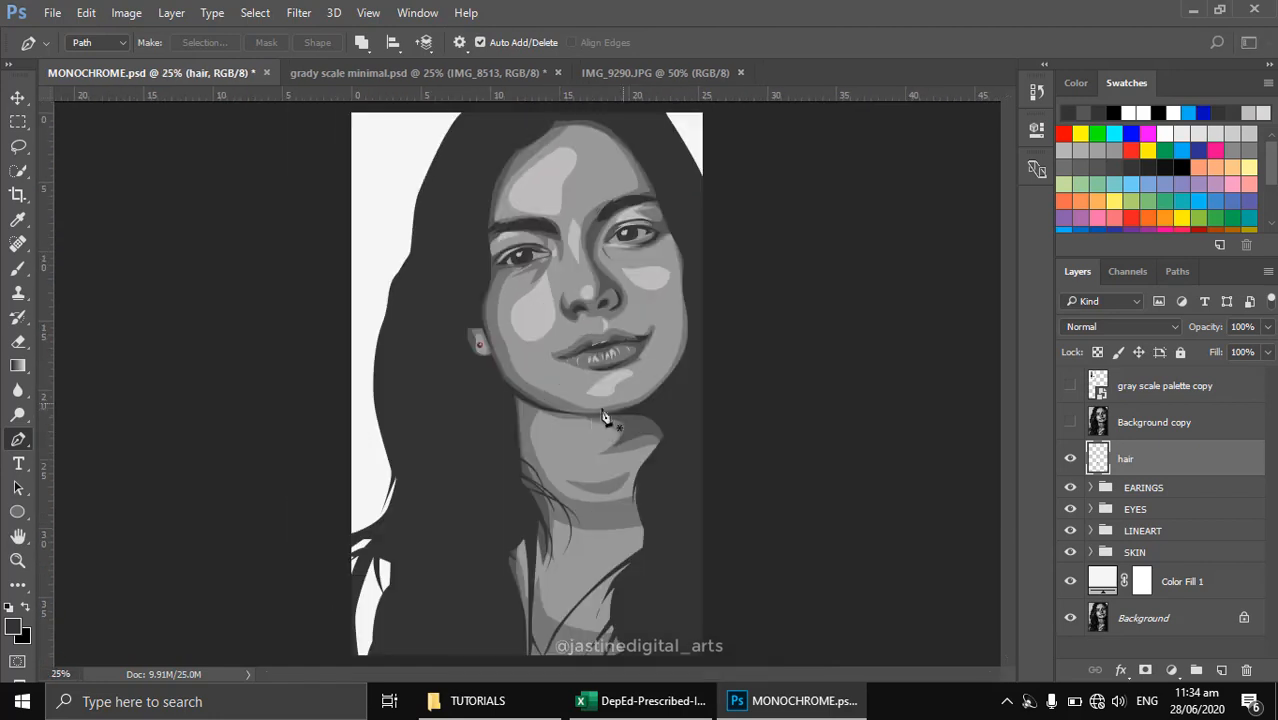
pyautogui.keyDown('ctrl'); pyautogui.click(529, 481); pyautogui.keyUp('ctrl')
pyautogui.moveTo(533, 564); pyautogui.dragTo(553, 393)
pyautogui.keyDown('ctrl'); pyautogui.click(549, 393); pyautogui.keyUp('ctrl')
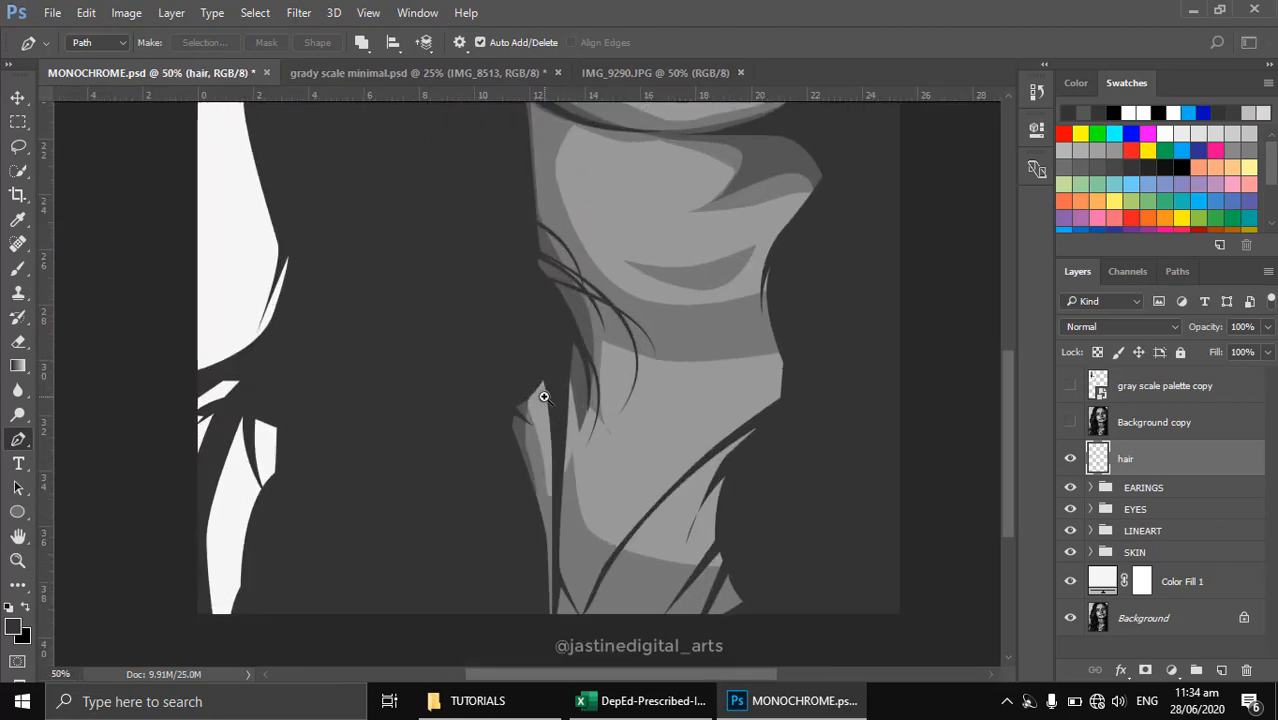
pyautogui.hotkey('ctrl', 'alt', 'z')
pyautogui.hotkey('ctrl', 'alt', 'z')
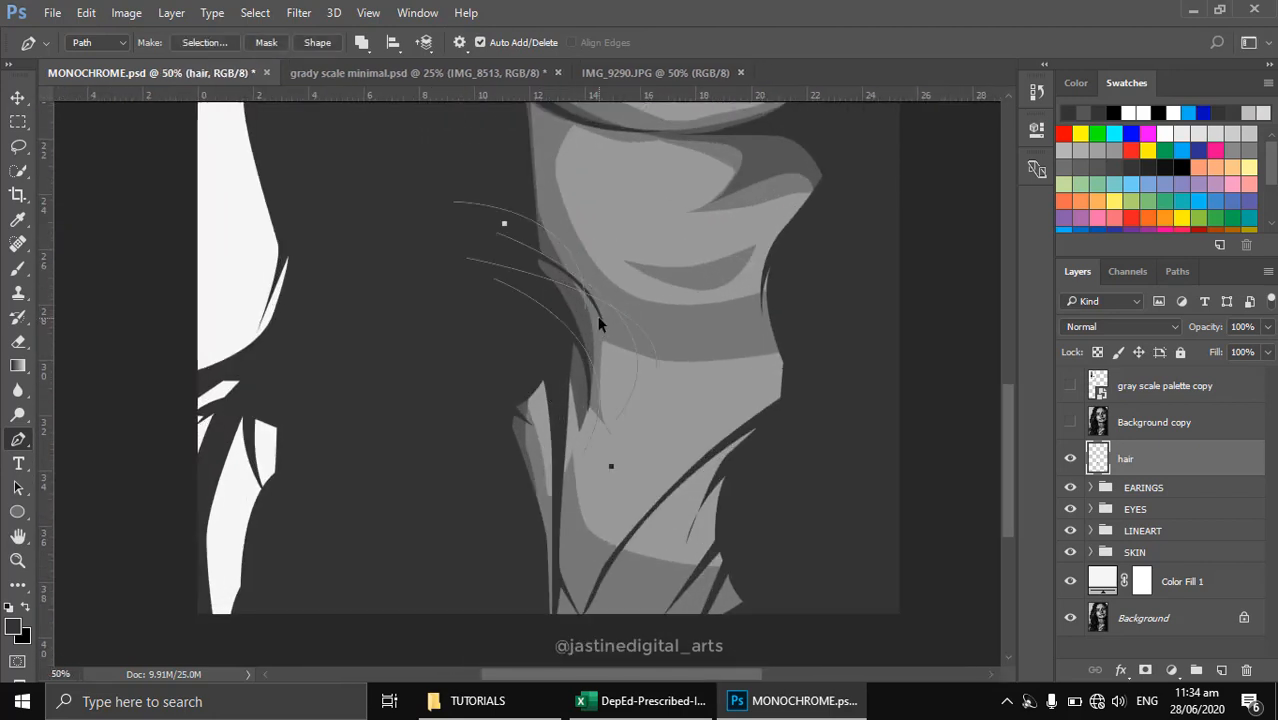
# Delete another overlapping strand curve on the neck, leaving three strand paths
pyautogui.keyDown('ctrl'); pyautogui.click(597, 289); pyautogui.keyUp('ctrl')
pyautogui.press('Delete')
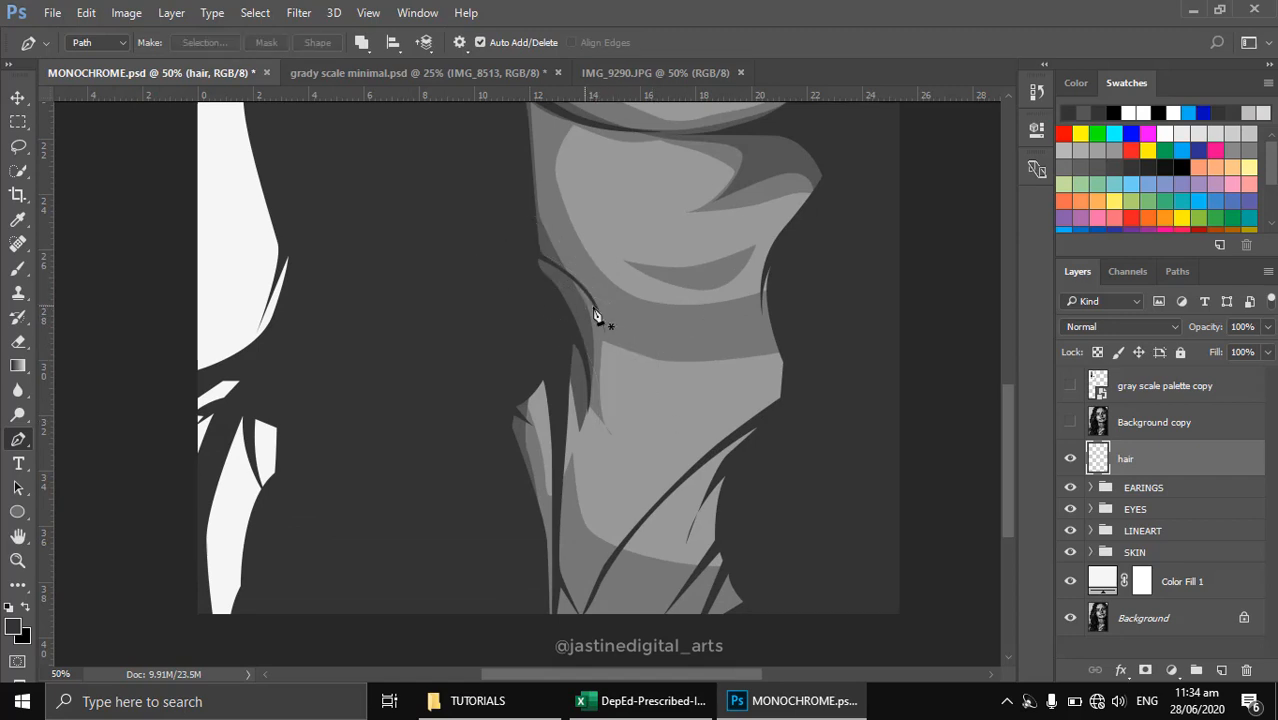
# Stroke the three remaining neck strand paths using the Brush with Simulate Pressure and dismiss the path
pyautogui.rightClick(528, 294)
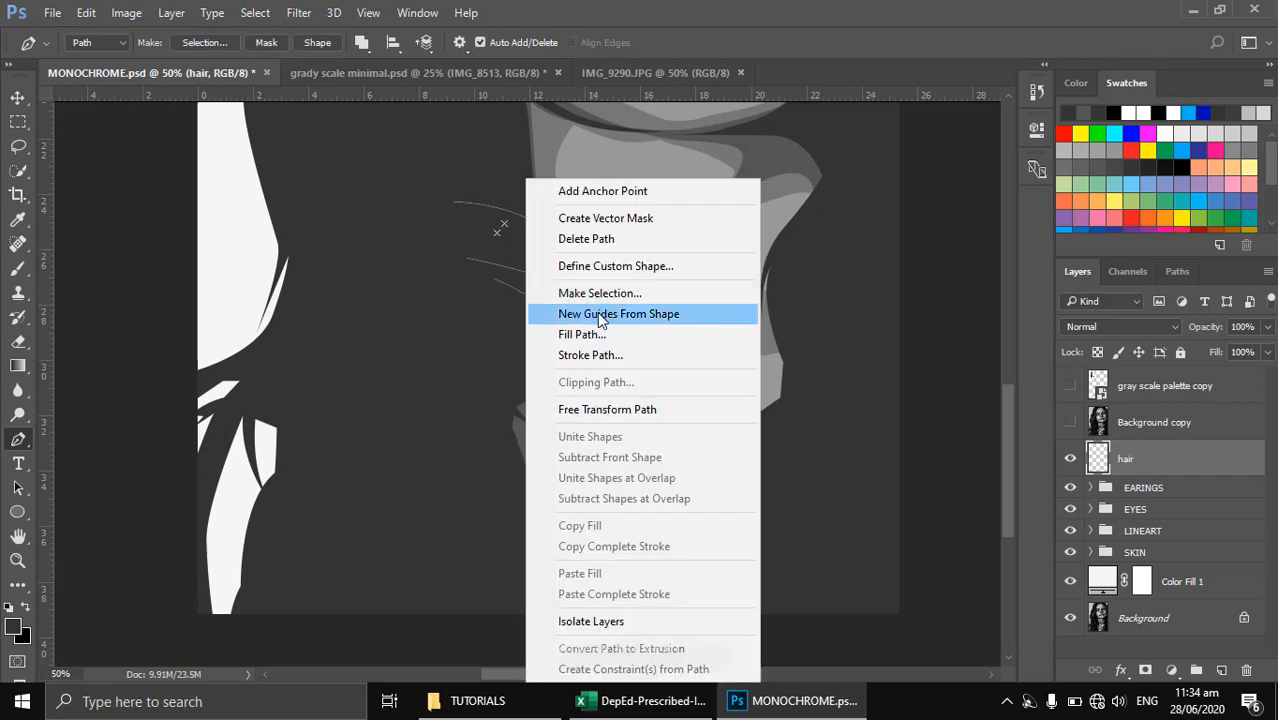
pyautogui.click(604, 356)
pyautogui.click(775, 239)
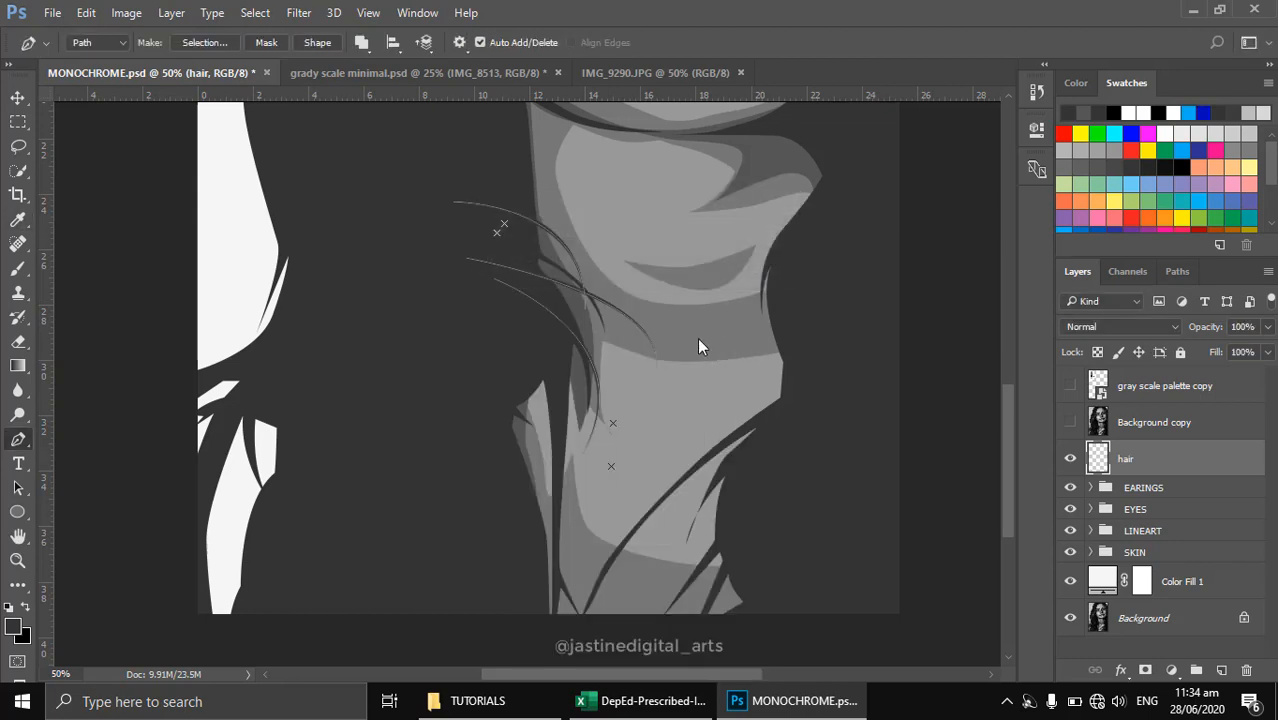
pyautogui.press('Return')
# Draw a curved strand path beside the hair's outer left edge at cheek height and stroke it with the pressure-simulated Brush
pyautogui.scroll(-1, 549, 431)
pyautogui.moveTo(476, 334); pyautogui.dragTo(579, 498)
pyautogui.click(507, 187)
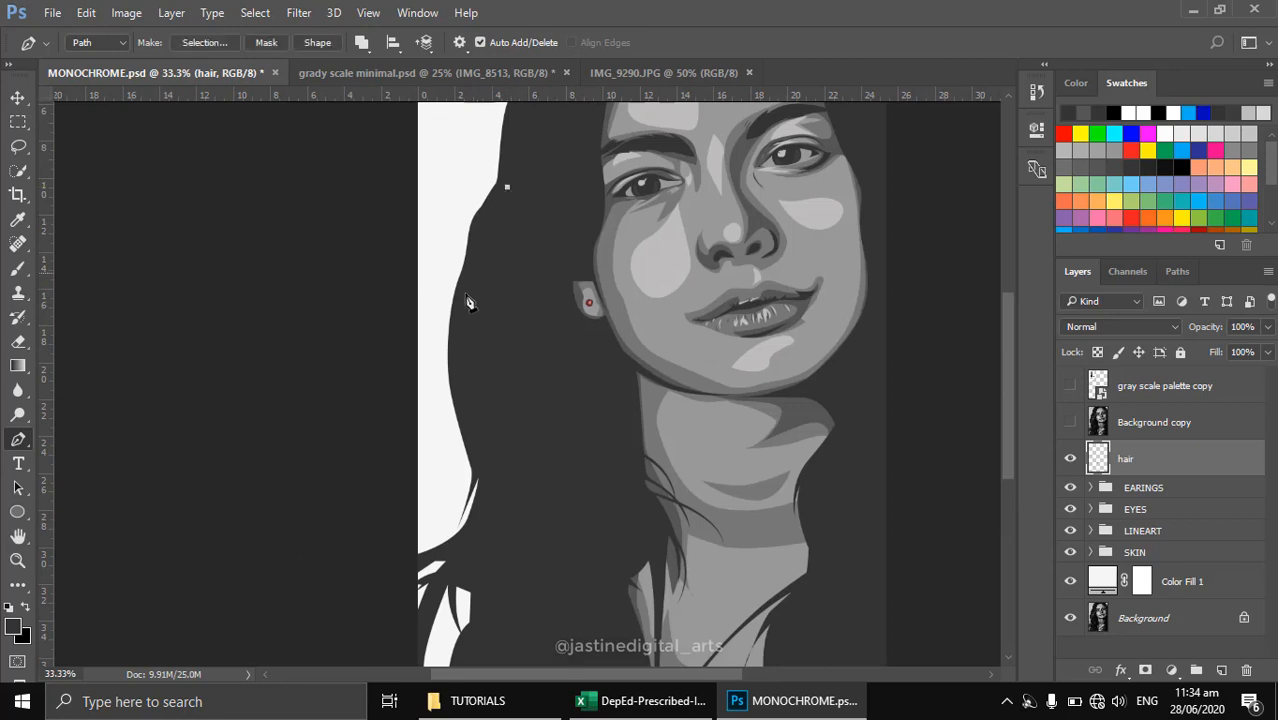
pyautogui.moveTo(440, 405); pyautogui.dragTo(462, 540)
pyautogui.rightClick(484, 272)
pyautogui.click(548, 356)
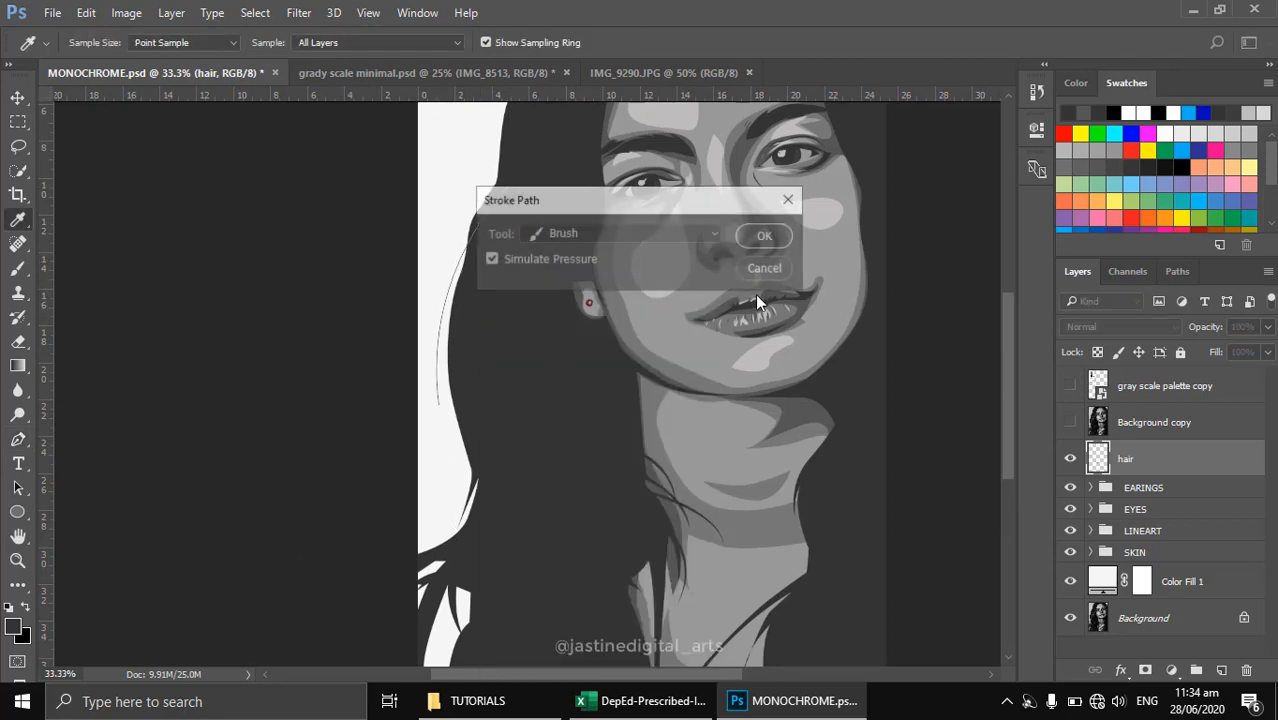
pyautogui.click(763, 231)
pyautogui.press('Return')
# Undo the stroked strand beside the hair's outer left edge and dismiss its path
pyautogui.moveTo(485, 368); pyautogui.dragTo(497, 365)
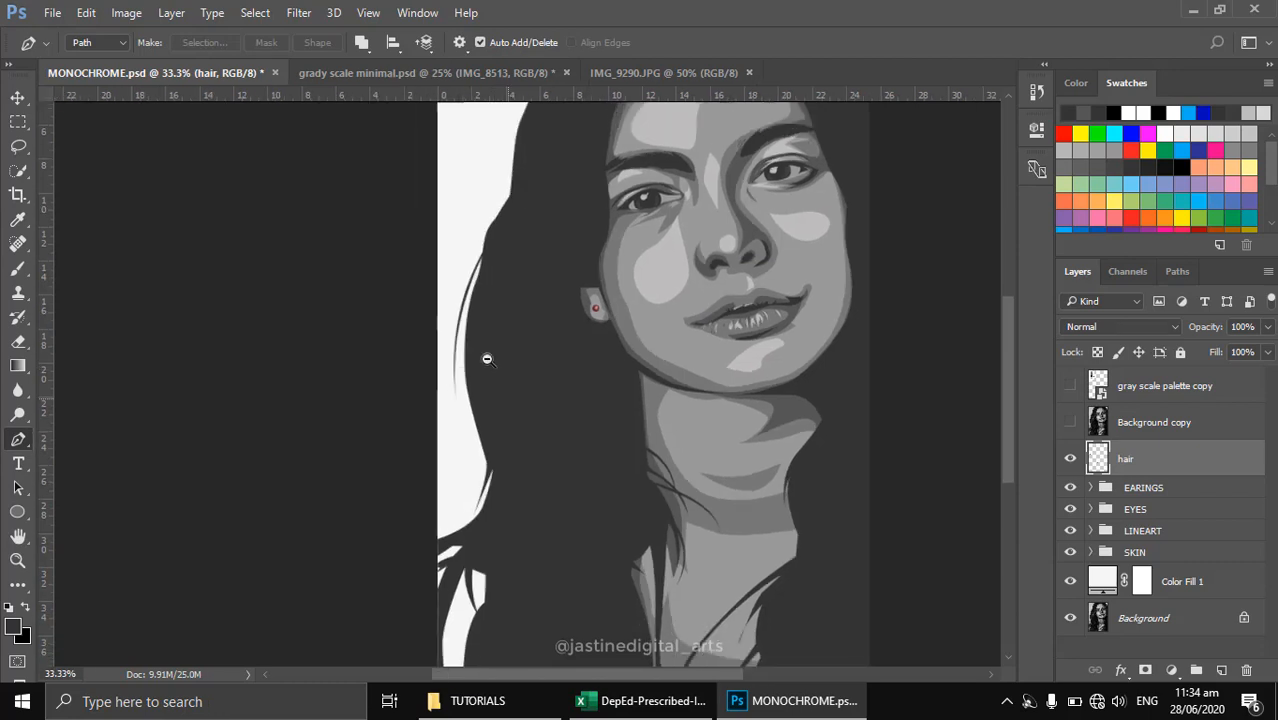
pyautogui.hotkey('ctrl', '-')
pyautogui.hotkey('ctrl', 'alt', 'z')
pyautogui.hotkey('ctrl', 'alt', 'z')
pyautogui.hotkey('ctrl', 'alt', 'z')
pyautogui.hotkey('ctrl', 'alt', 'z')
pyautogui.hotkey('ctrl', 'alt', 'z')
pyautogui.hotkey('ctrl', 'alt', 'z')
pyautogui.hotkey('ctrl', 'alt', 'z')
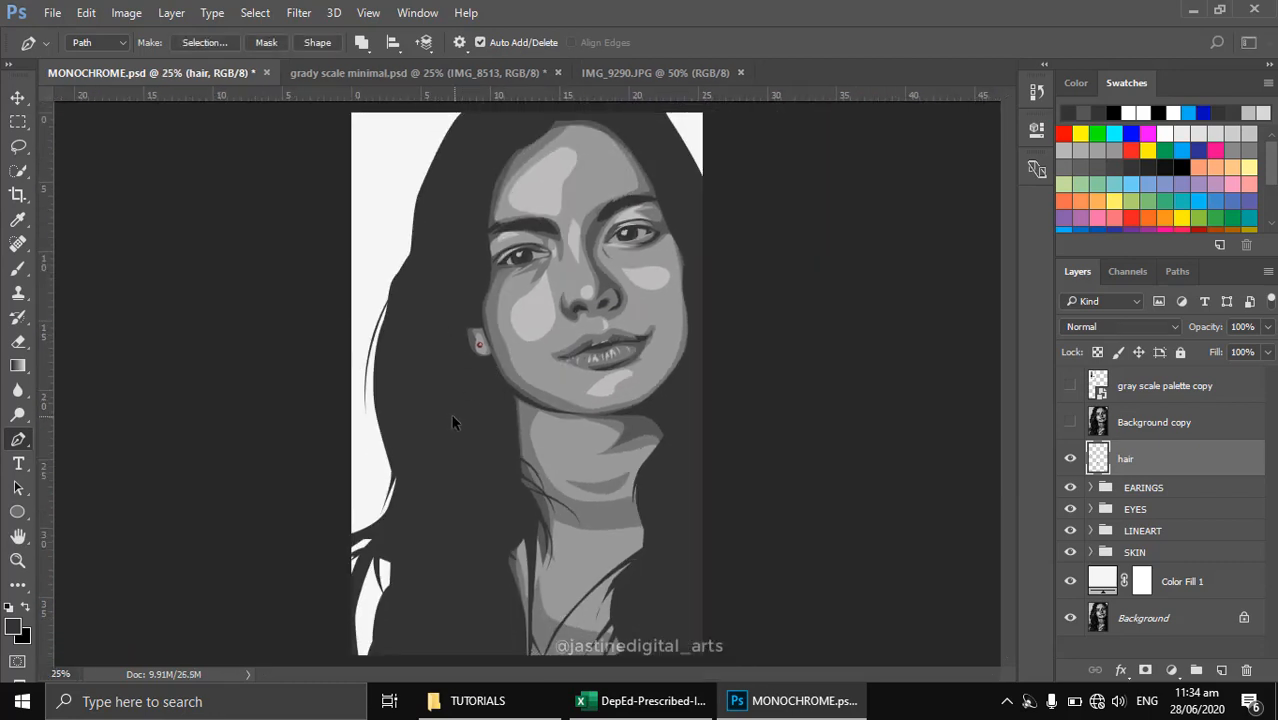
pyautogui.press('Return')
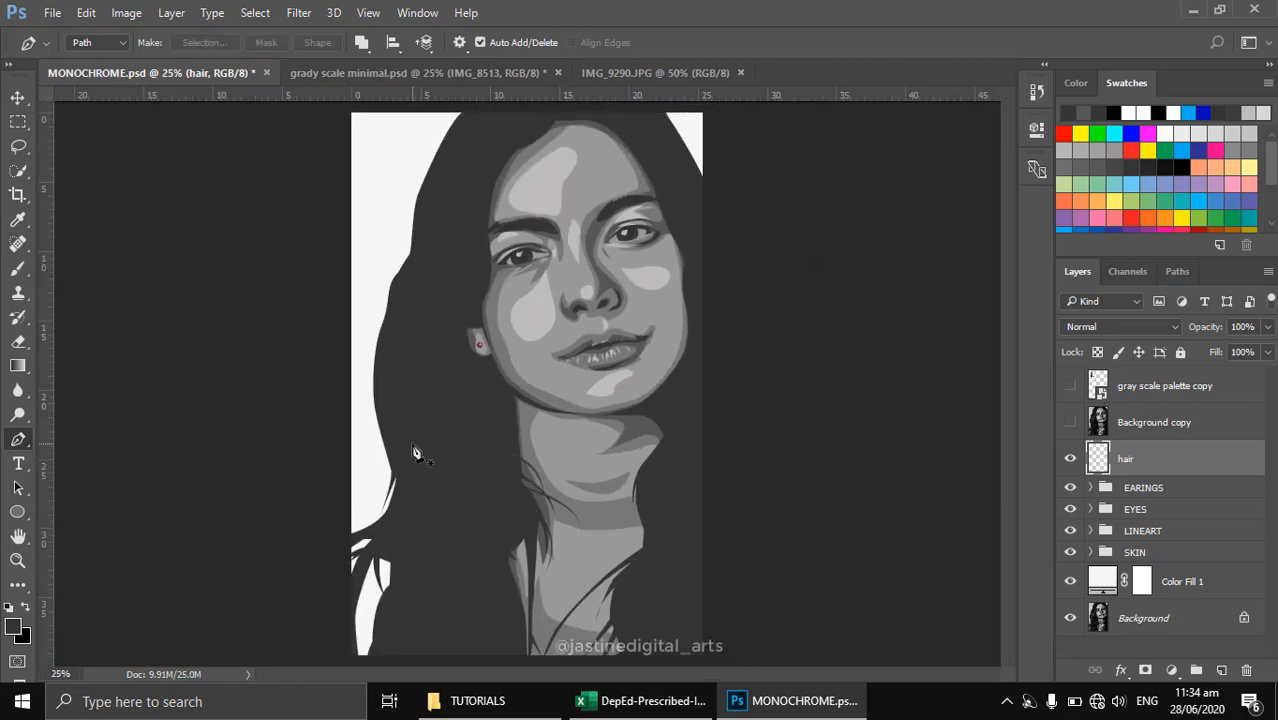
# Draw two curved strand paths over the hair's lower left outer edge, stroke them with the pressure-simulated Brush, and dismiss the paths
pyautogui.hotkey('ctrl', '+')
pyautogui.moveTo(402, 551); pyautogui.dragTo(330, 420)
pyautogui.click(473, 167)
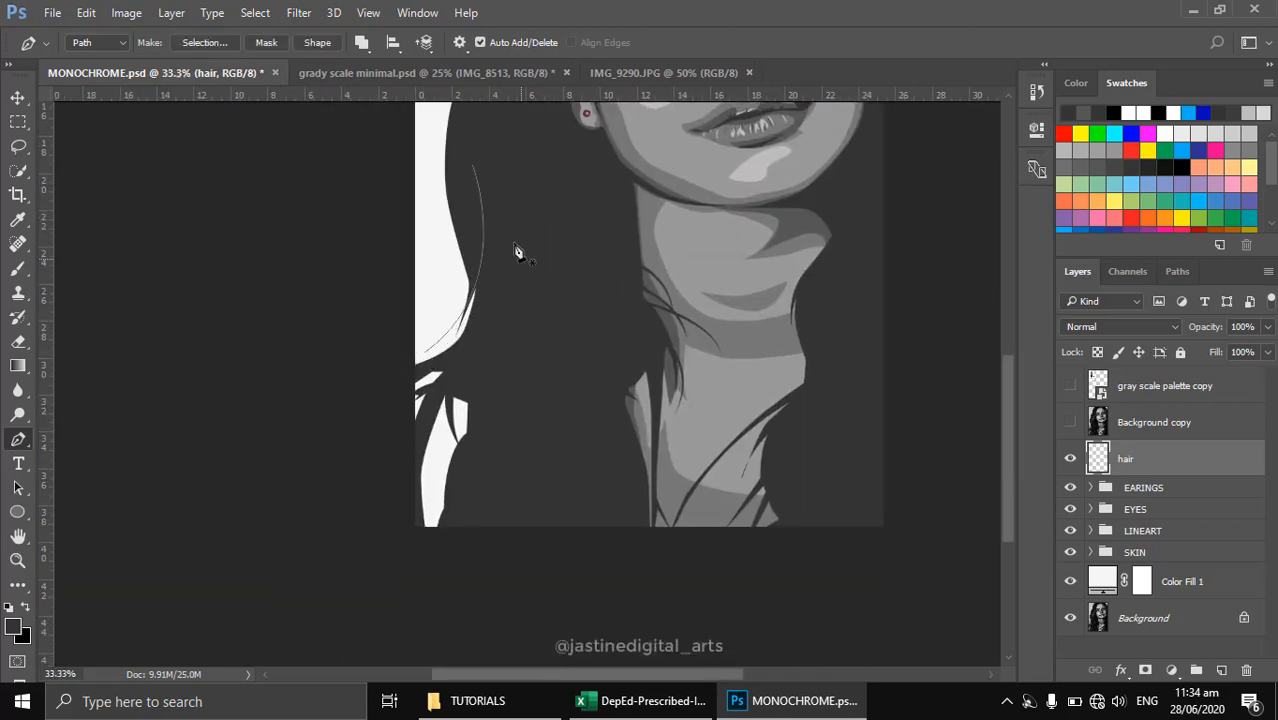
pyautogui.moveTo(433, 466)
pyautogui.mouseDown()
pyautogui.moveTo(361, 566)
pyautogui.moveTo(345, 568)
pyautogui.mouseUp()
pyautogui.rightClick(476, 319)
pyautogui.click(547, 358)
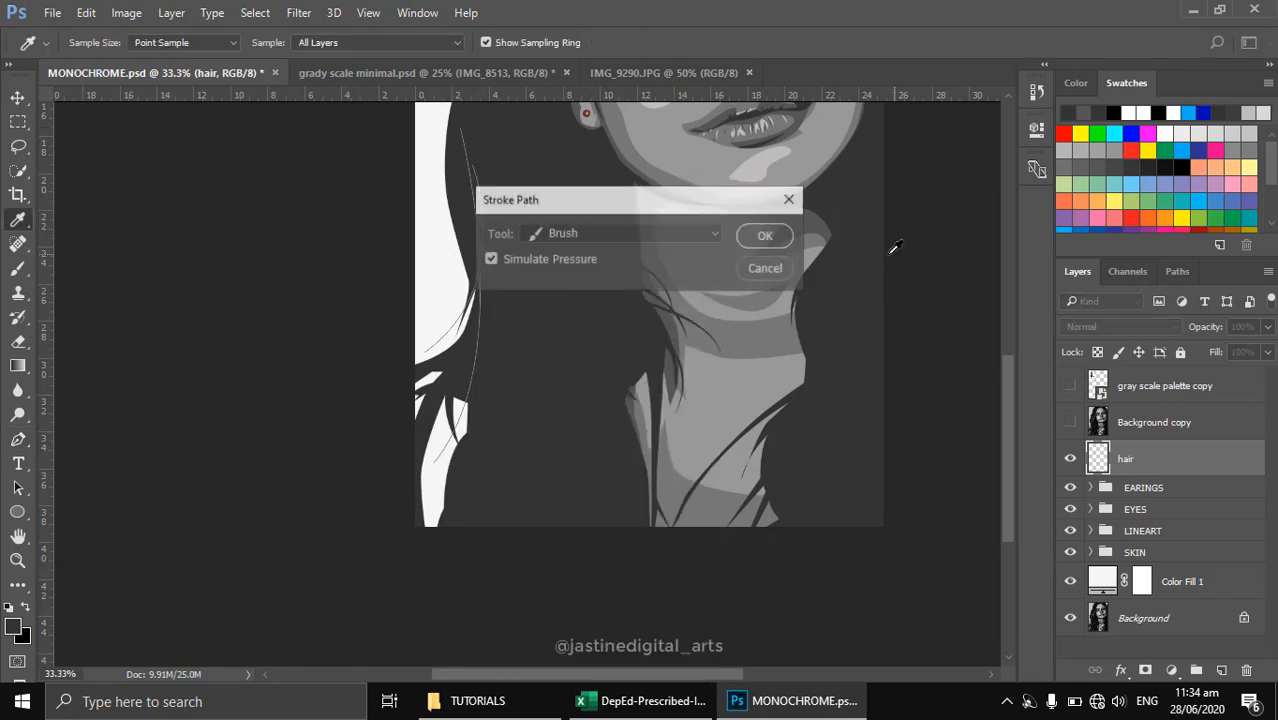
pyautogui.click(759, 234)
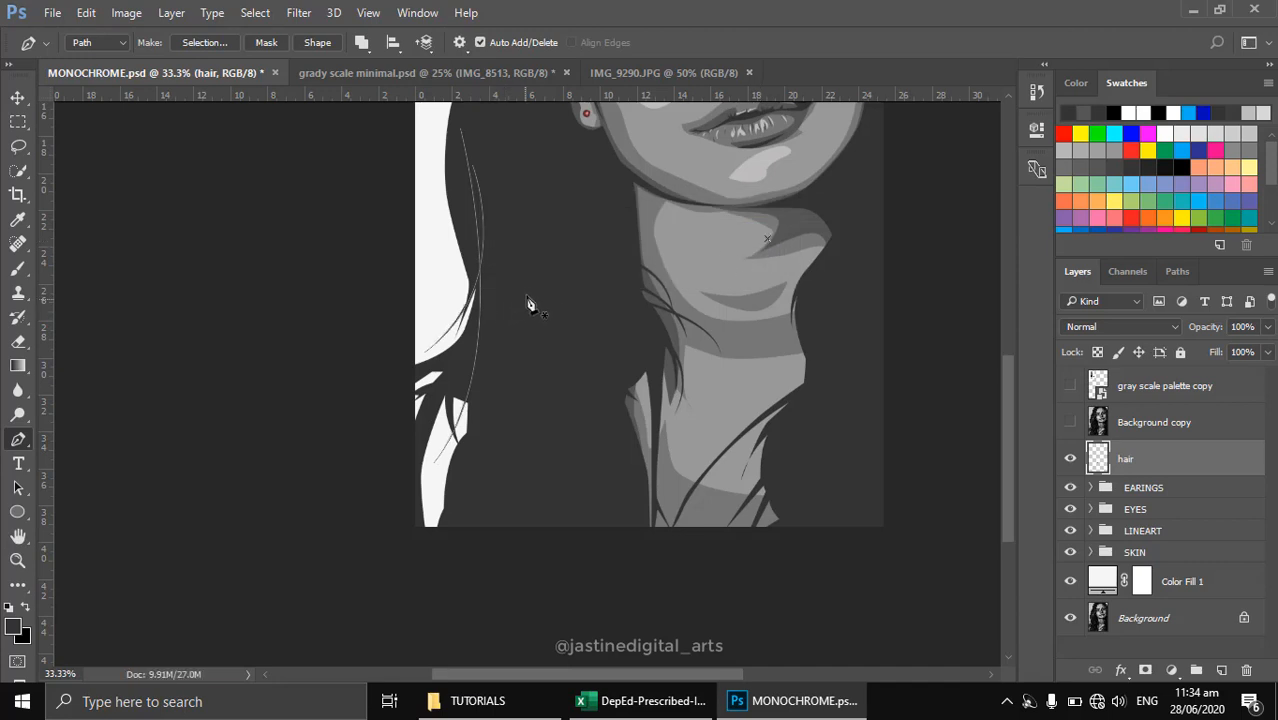
pyautogui.press('Return')
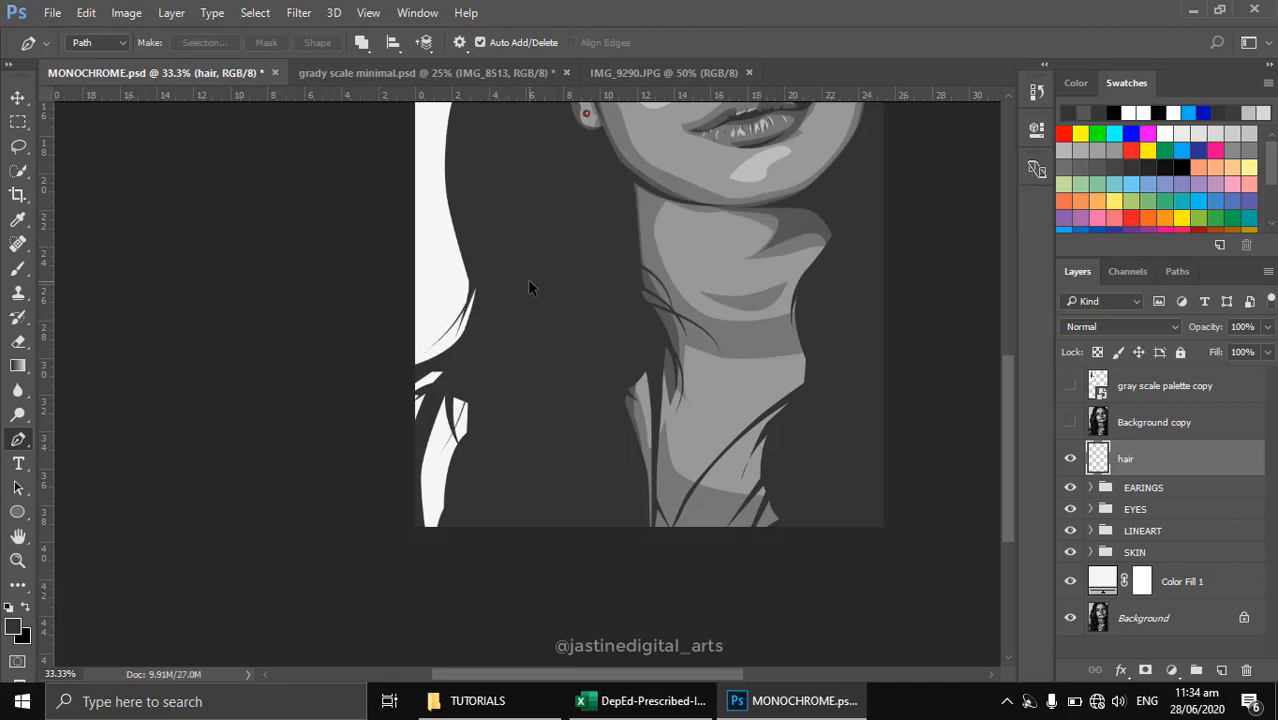
# Draw two long strand paths along the hair's left outer edge from cheek to neck height and stroke them with the pressure-simulated Brush
pyautogui.moveTo(529, 281); pyautogui.dragTo(394, 590)
pyautogui.click(562, 250)
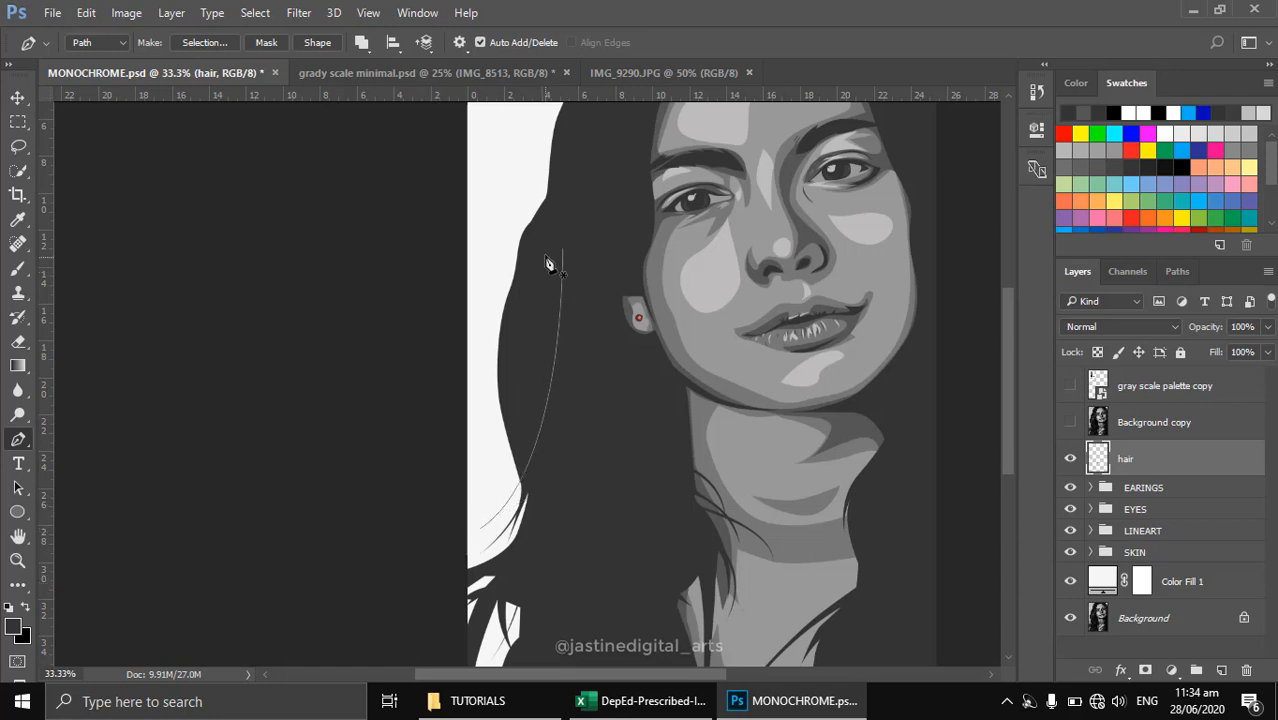
pyautogui.moveTo(520, 513); pyautogui.dragTo(571, 606)
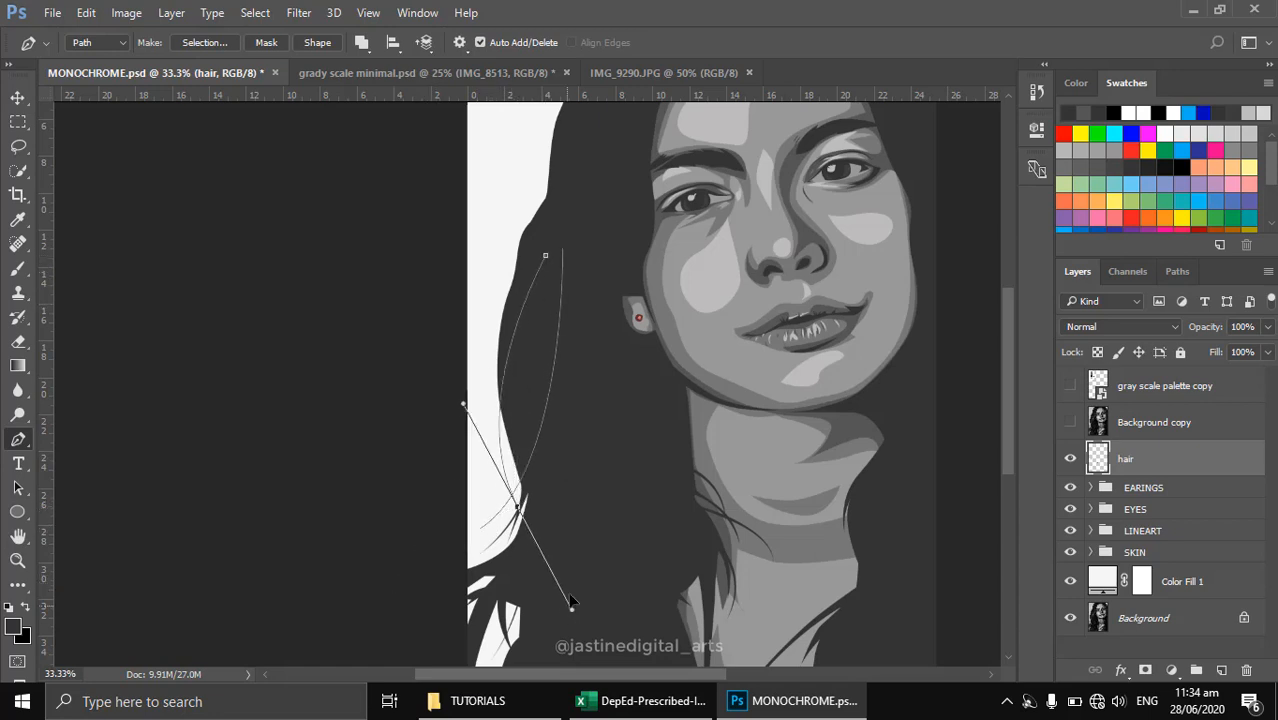
pyautogui.rightClick(508, 443)
pyautogui.click(575, 355)
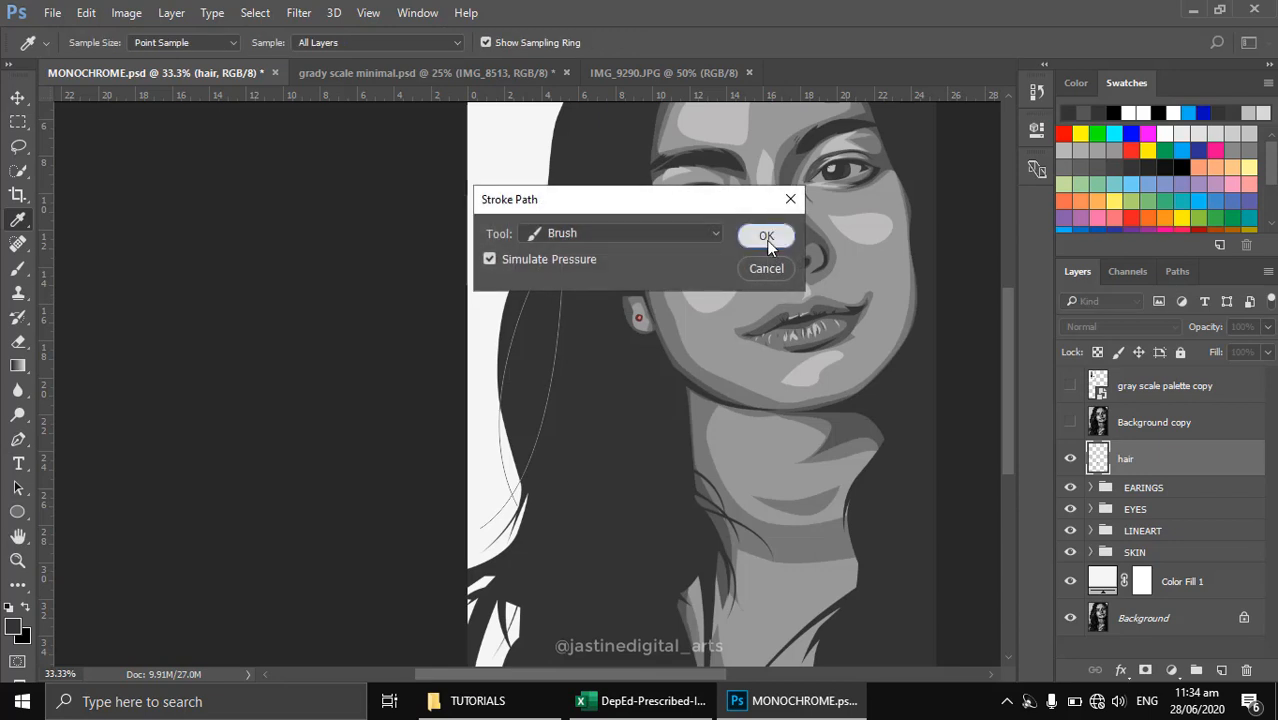
pyautogui.click(765, 236)
pyautogui.hotkey('ctrl', '-')
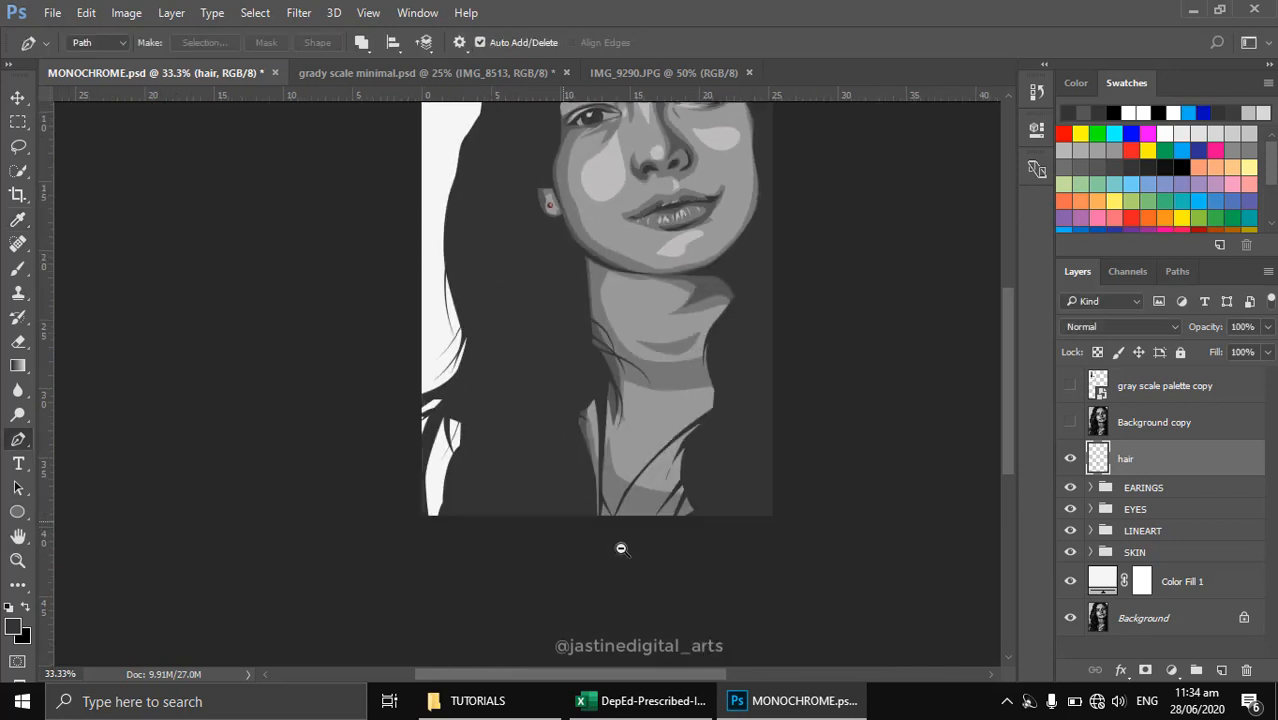
# Draw curved strand paths along the neck's right edge below the jaw and stroke them using the Brush with Simulate Pressure
pyautogui.click(681, 418)
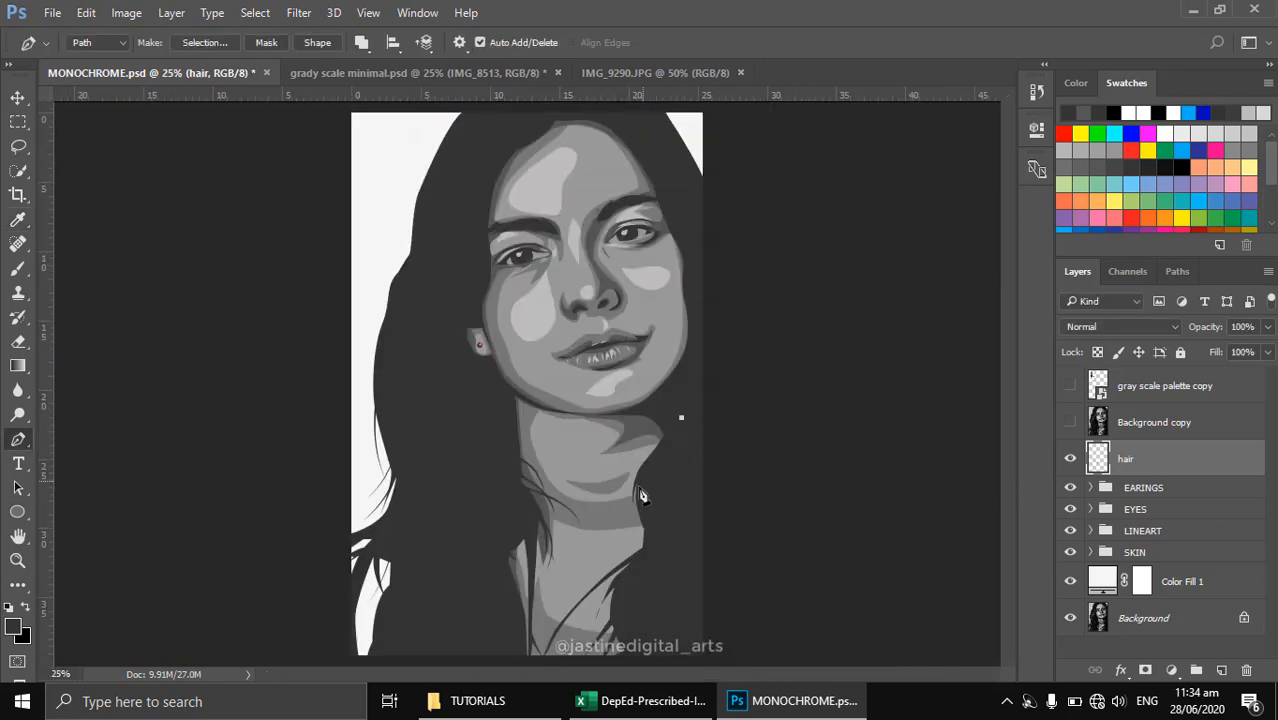
pyautogui.moveTo(629, 529); pyautogui.dragTo(641, 590)
pyautogui.press('Escape')
pyautogui.rightClick(658, 507)
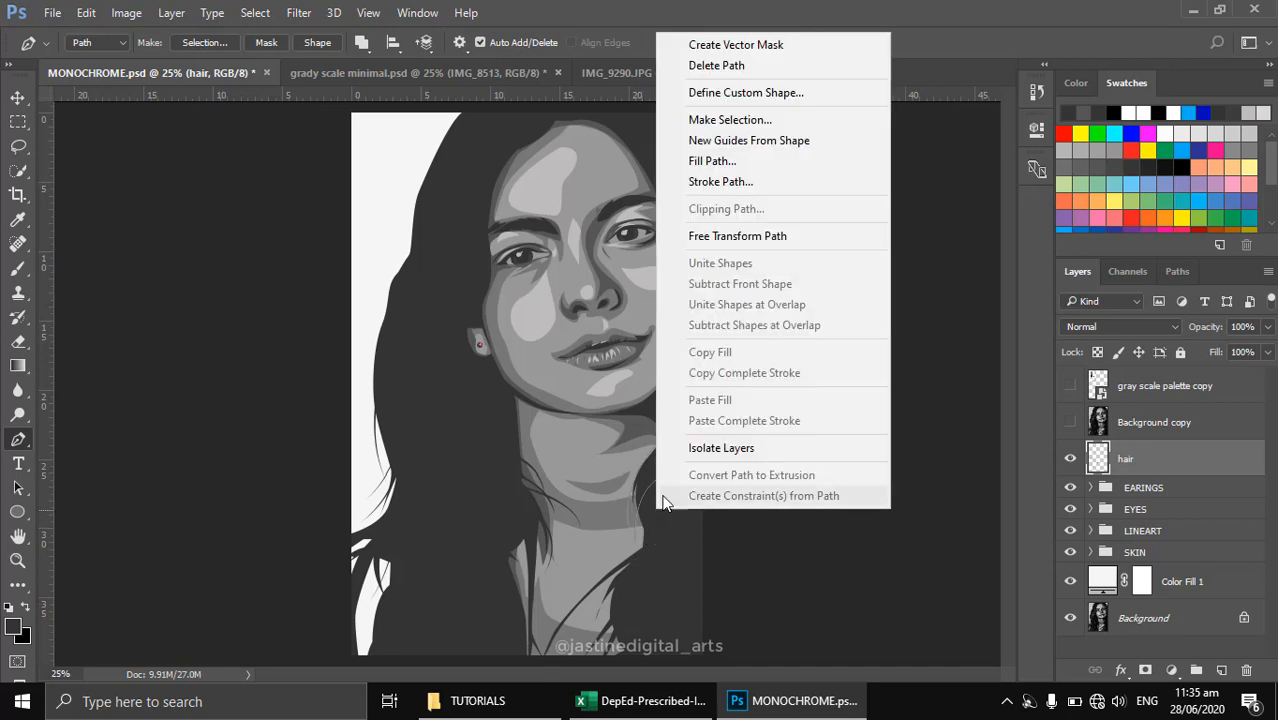
pyautogui.click(720, 182)
pyautogui.click(763, 236)
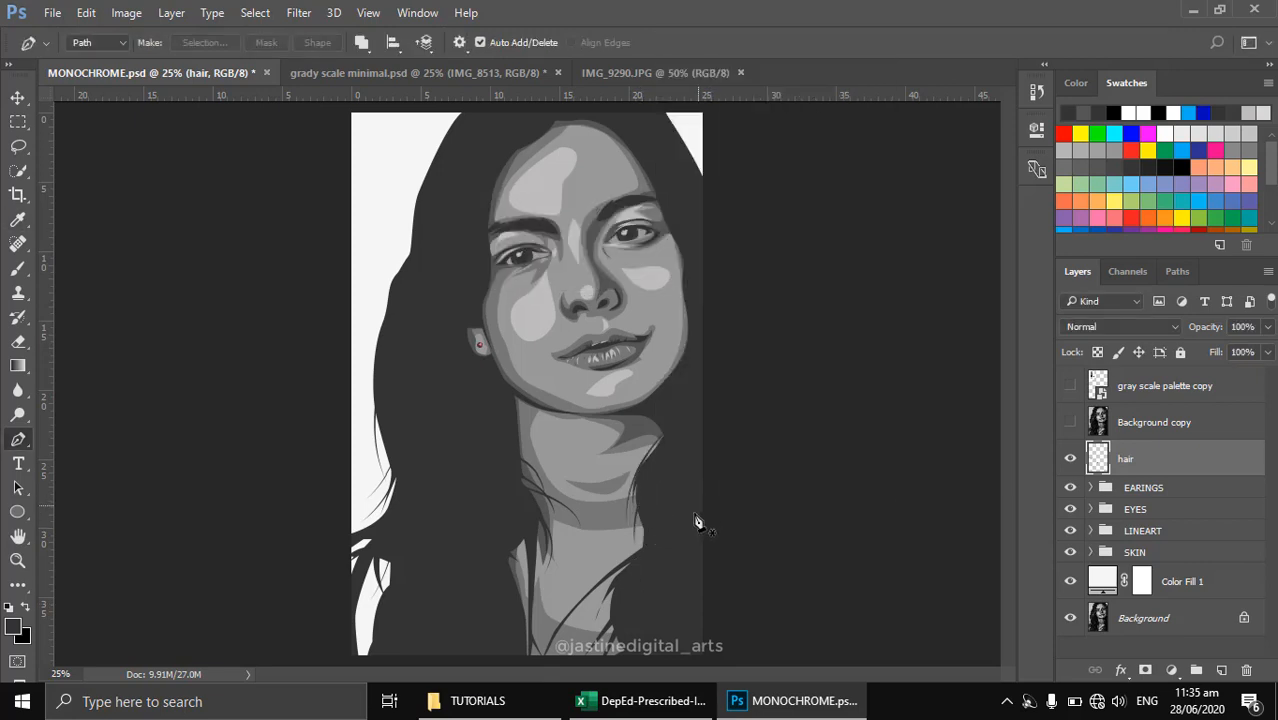
# Undo the last change to the strands at the neck's right edge and stroke their paths again with the pressure-simulated Brush
pyautogui.hotkey('ctrl', 'z')
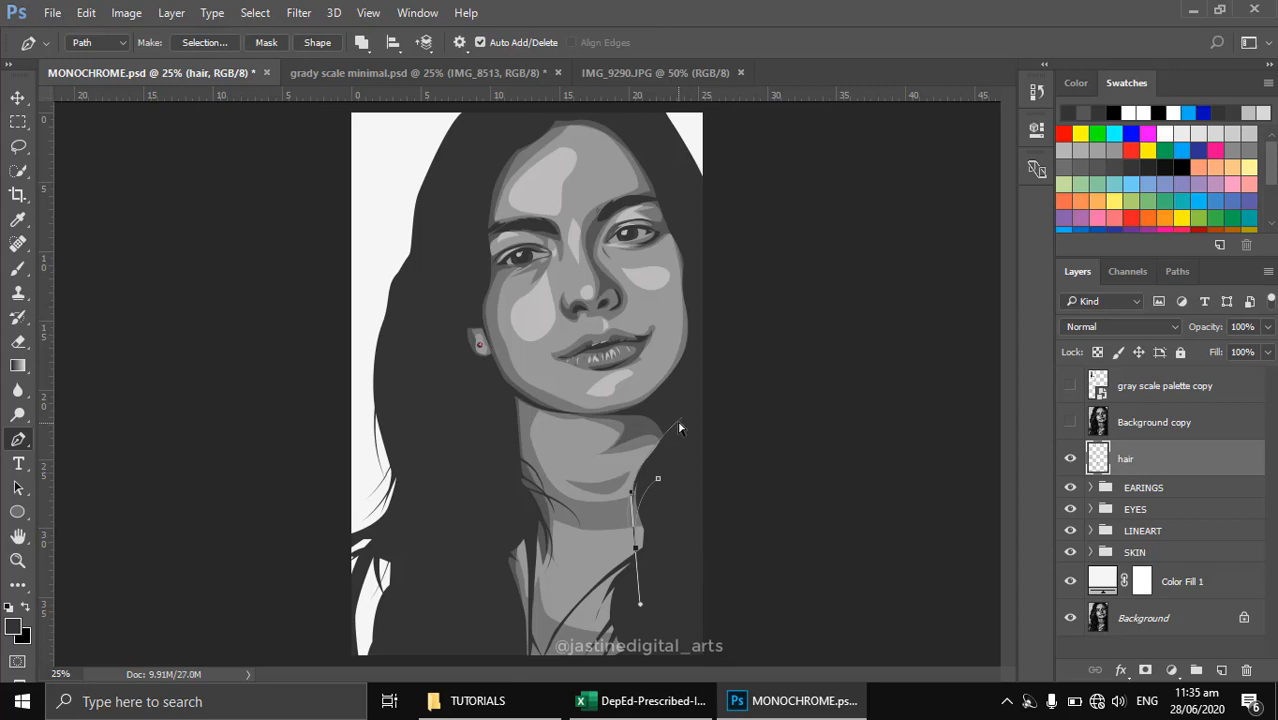
pyautogui.rightClick(665, 460)
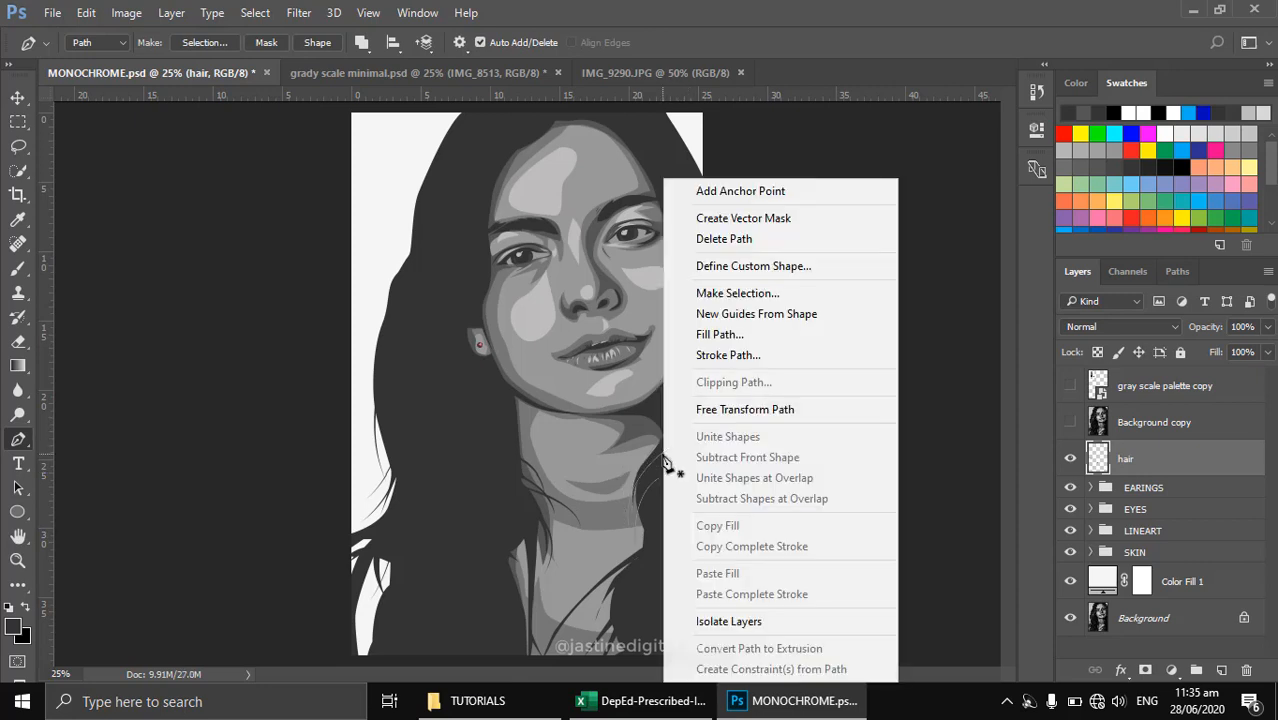
pyautogui.click(720, 356)
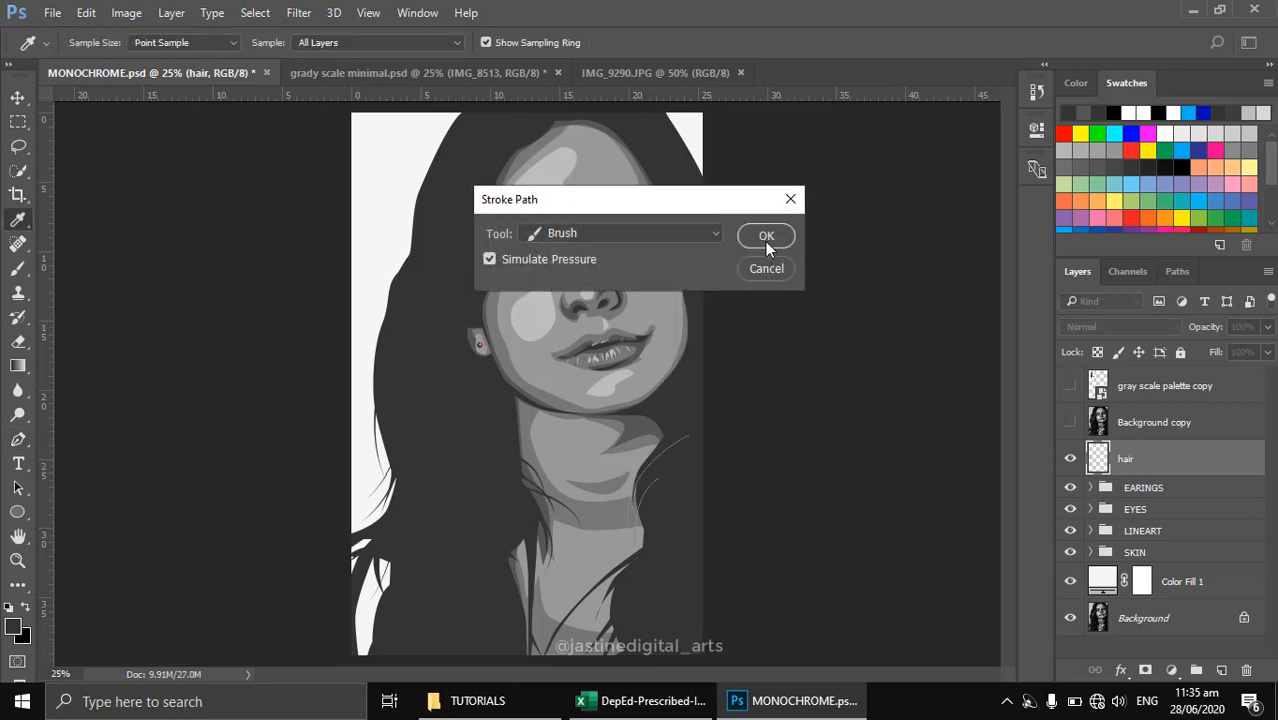
pyautogui.click(765, 239)
# Draw strand paths from the right-hand hair onto the lower chest opening, stroke them with the pressure-simulated Brush, and dismiss the paths
pyautogui.keyDown('ctrl'); pyautogui.click(650, 551); pyautogui.keyUp('ctrl')
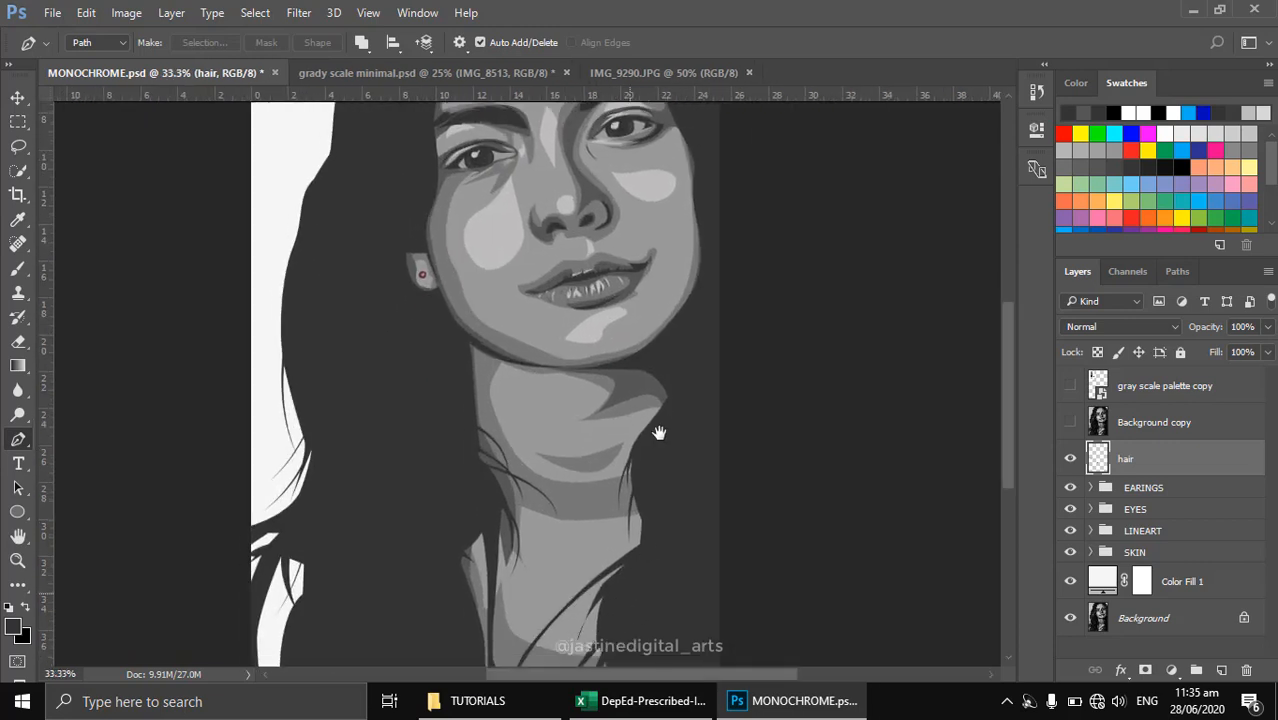
pyautogui.click(696, 331)
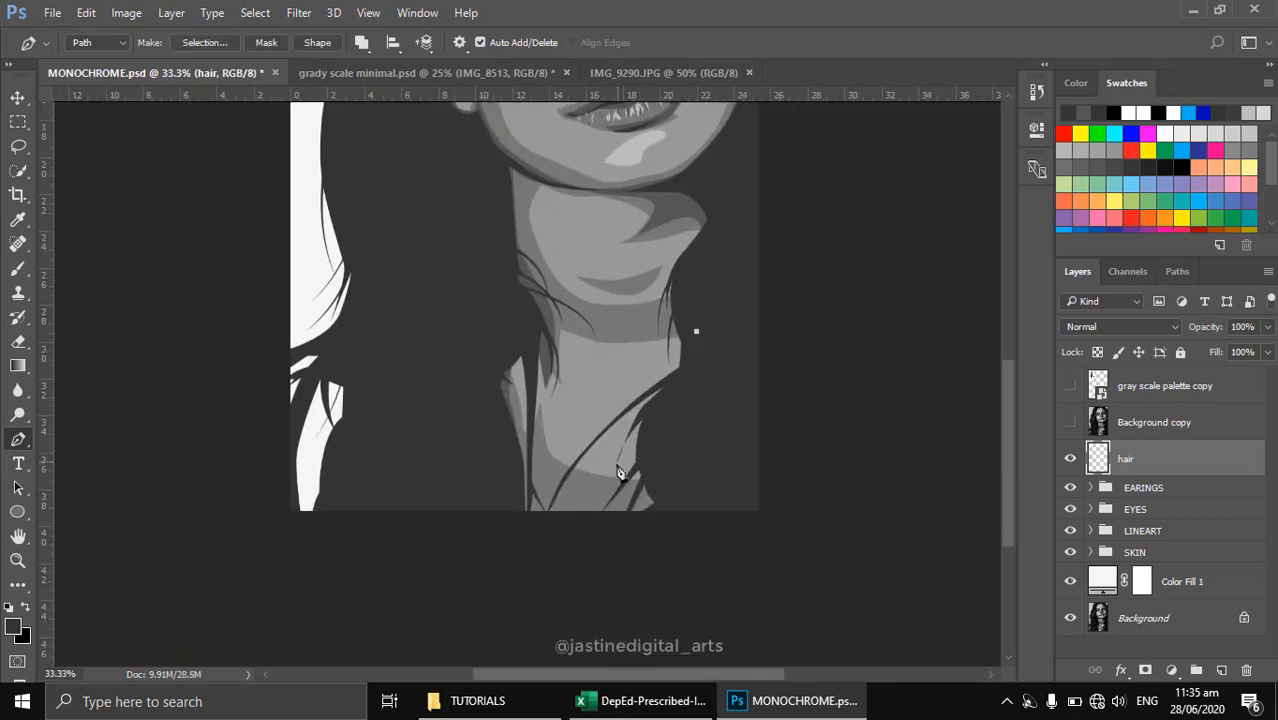
pyautogui.moveTo(617, 476); pyautogui.dragTo(559, 513)
pyautogui.press('Escape')
pyautogui.rightClick(650, 428)
pyautogui.click(717, 357)
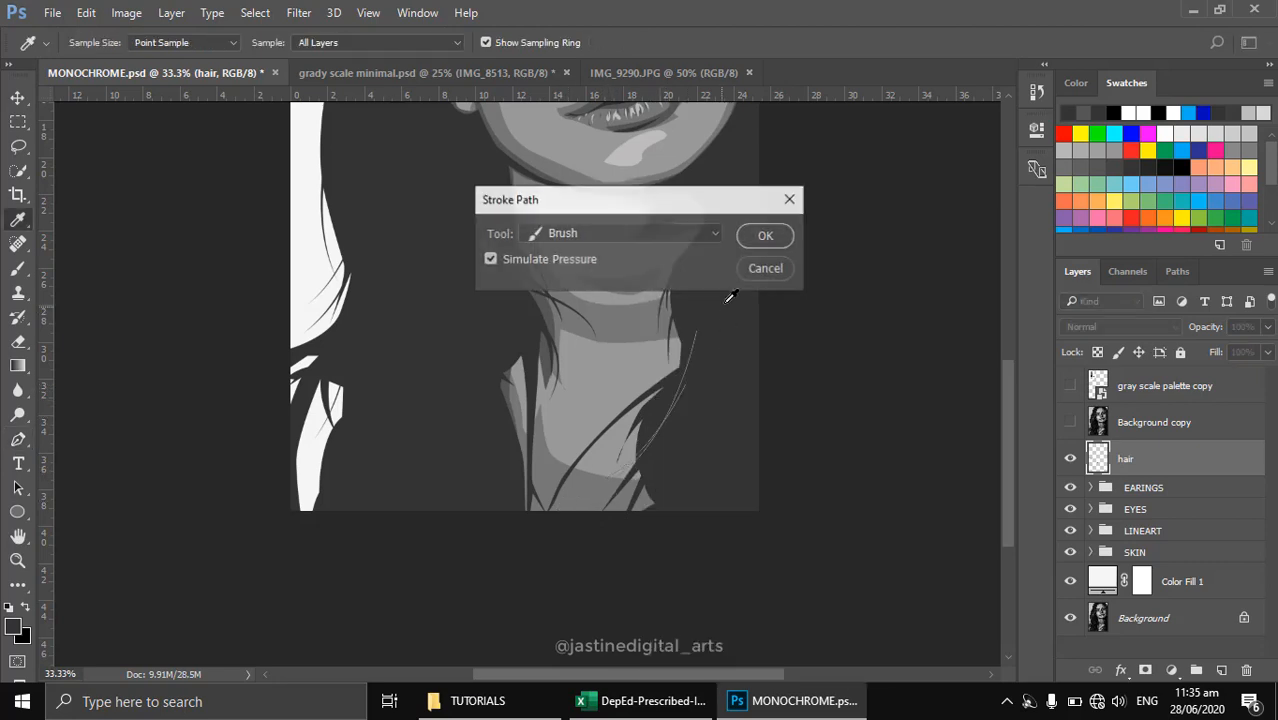
pyautogui.click(755, 242)
pyautogui.press('Escape')
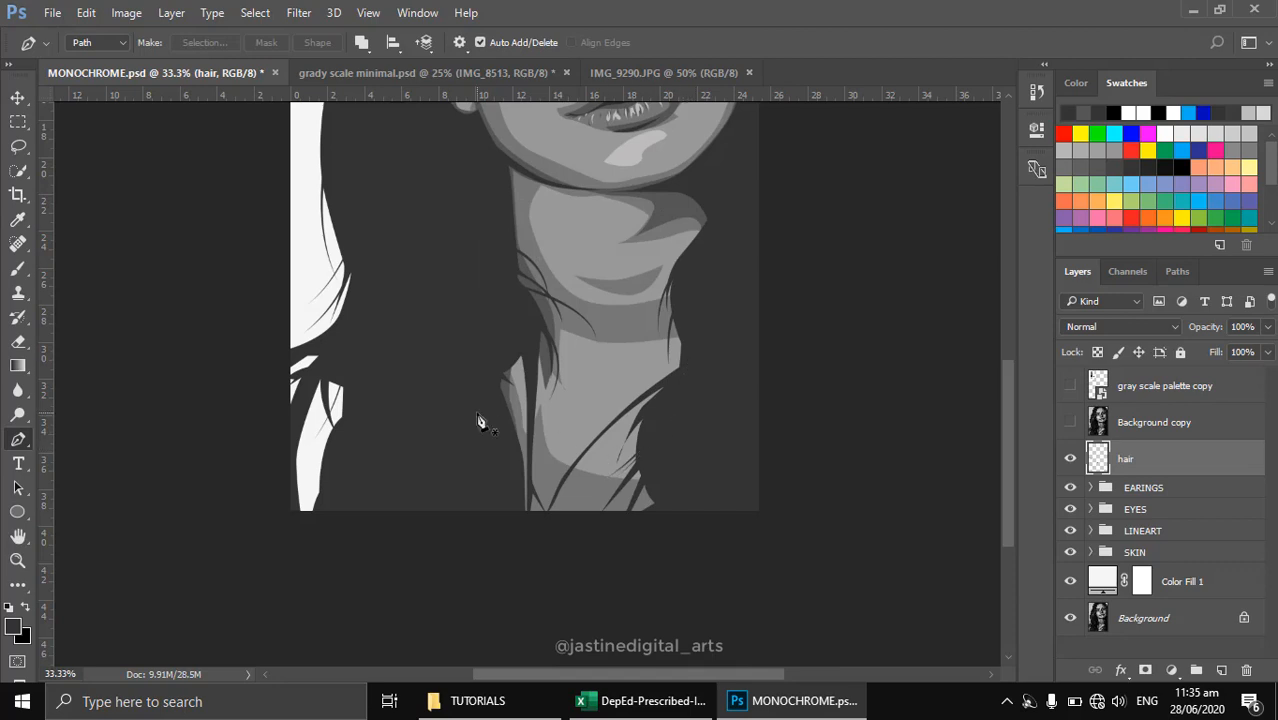
# Draw curved strand paths beside the lower neck's left edge, stroke them with the pressure-simulated Brush, and dismiss the paths
pyautogui.click(513, 345)
pyautogui.moveTo(552, 497); pyautogui.dragTo(640, 572)
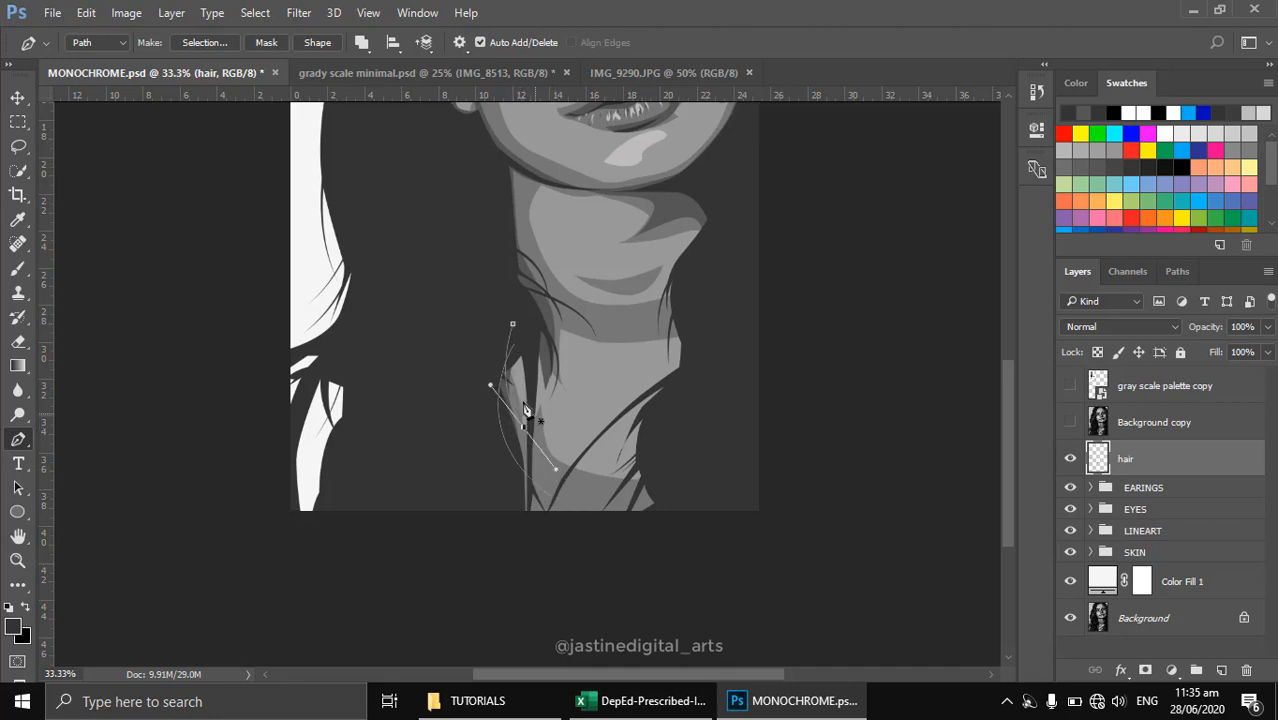
pyautogui.rightClick(520, 408)
pyautogui.click(591, 358)
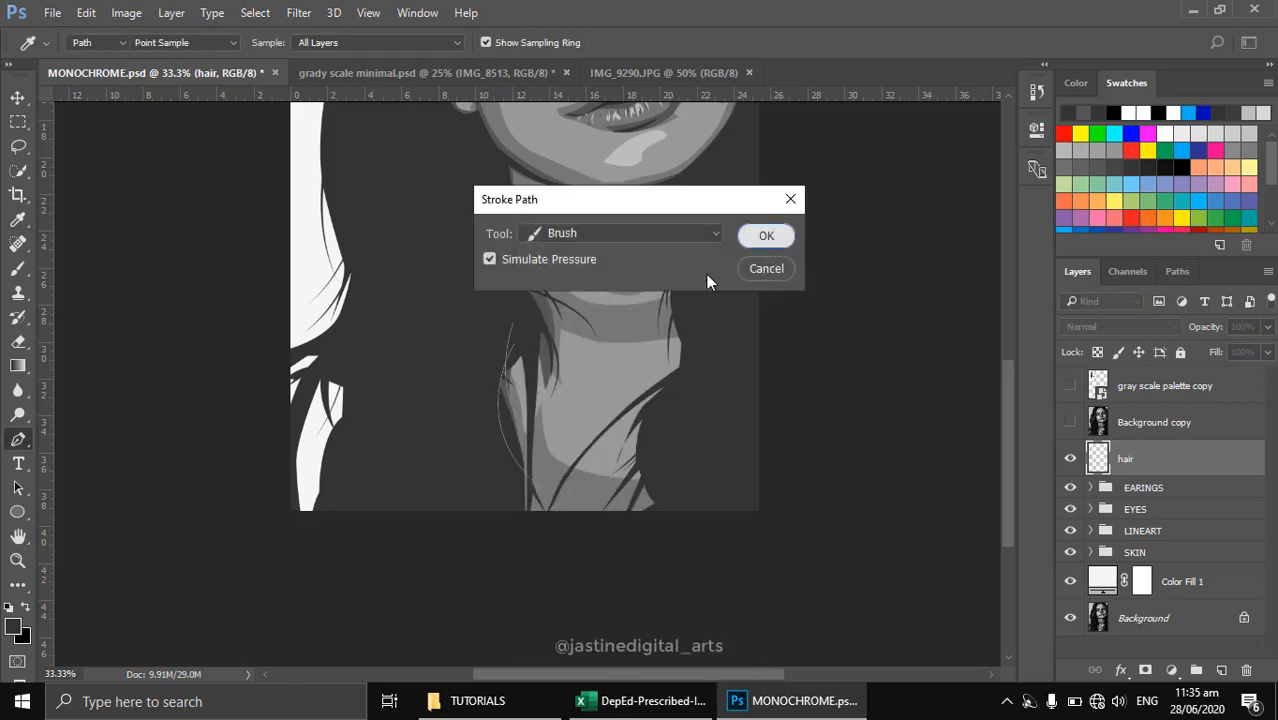
pyautogui.press('Return')
pyautogui.press('Return')
pyautogui.scroll(-1, 590, 374)
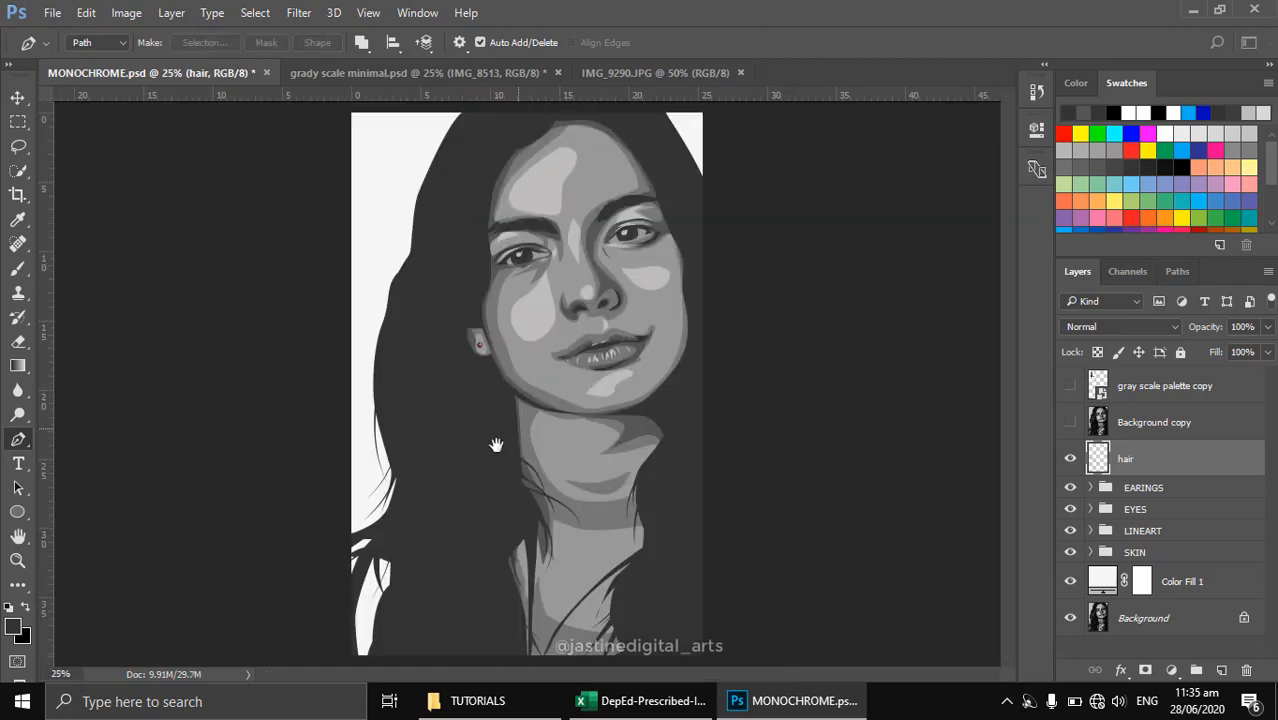
pyautogui.keyDown('ctrl'); pyautogui.click(448, 531); pyautogui.keyUp('ctrl')
pyautogui.moveTo(472, 540); pyautogui.dragTo(610, 532)
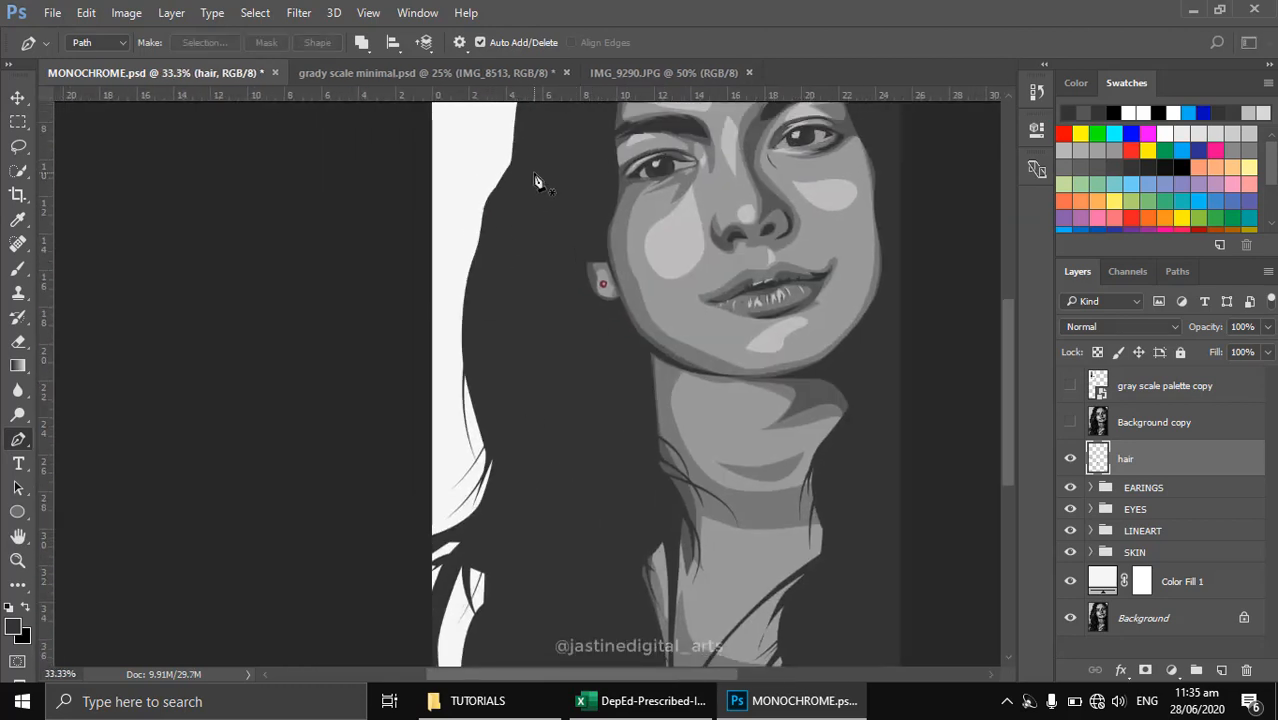
pyautogui.moveTo(535, 181); pyautogui.dragTo(547, 386)
pyautogui.click(564, 247)
pyautogui.moveTo(460, 534); pyautogui.dragTo(410, 584)
pyautogui.hotkey('ctrl', 'alt', 'z')
pyautogui.hotkey('ctrl', 'alt', 'z')
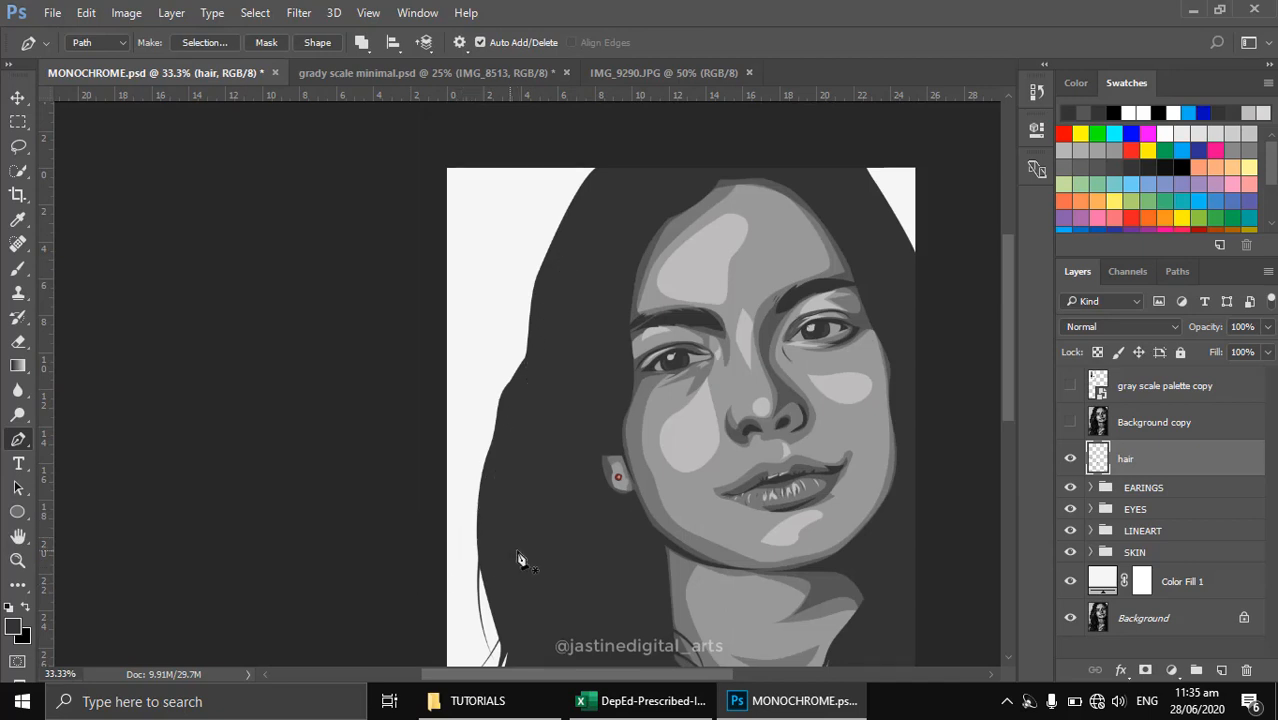
# Stroke the strand paths beside the lower neck's left edge again using the Brush with Simulate Pressure and dismiss them
pyautogui.moveTo(532, 541); pyautogui.dragTo(488, 315)
pyautogui.moveTo(495, 413); pyautogui.dragTo(451, 382)
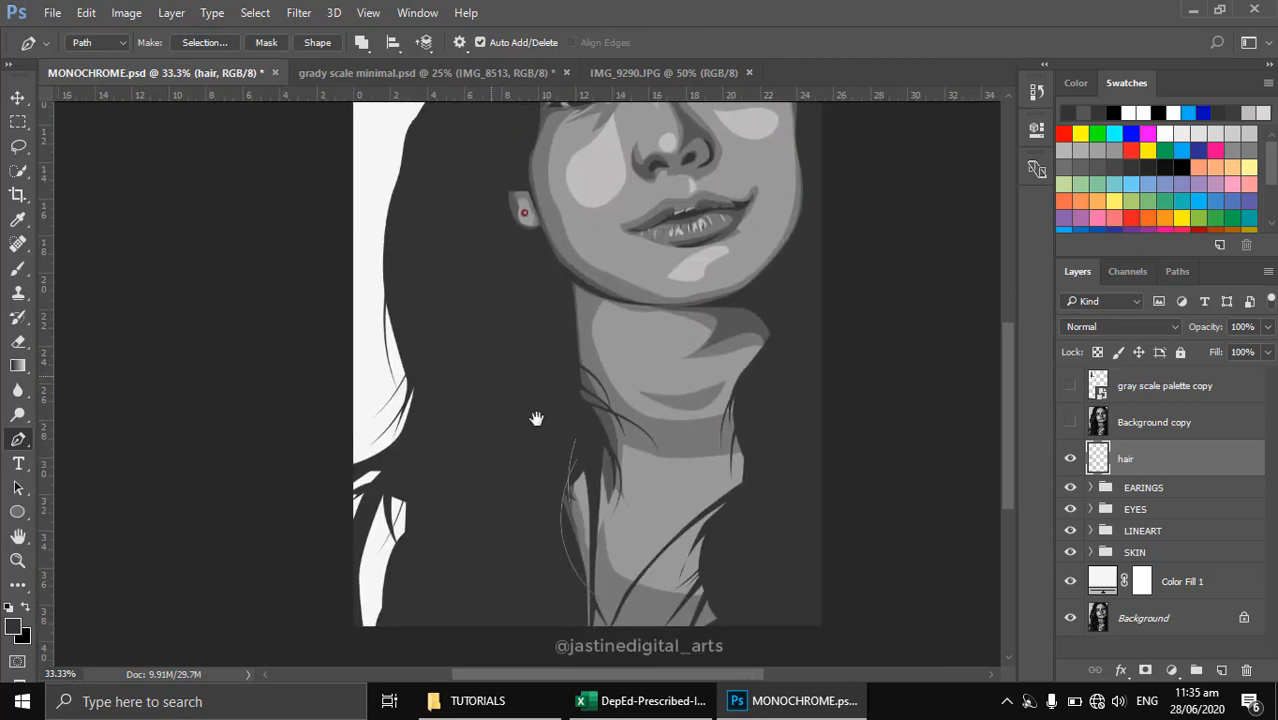
pyautogui.moveTo(588, 516); pyautogui.dragTo(580, 497)
pyautogui.rightClick(581, 499)
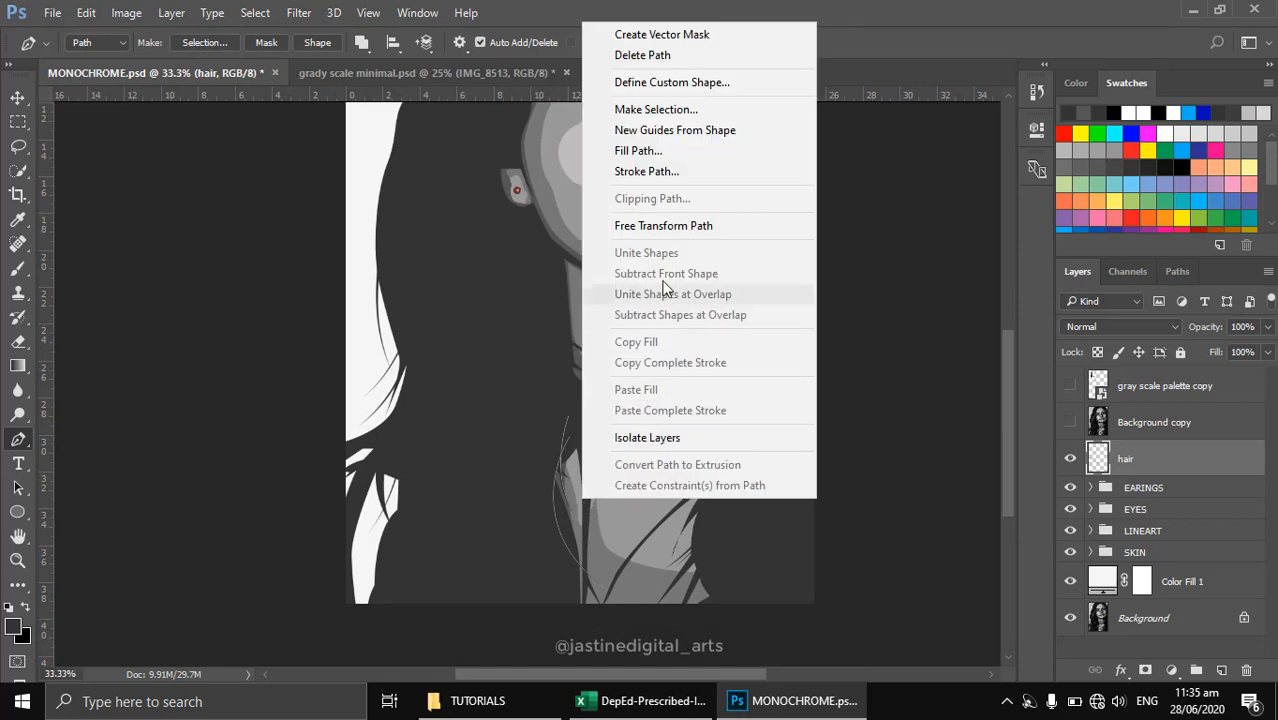
pyautogui.click(670, 174)
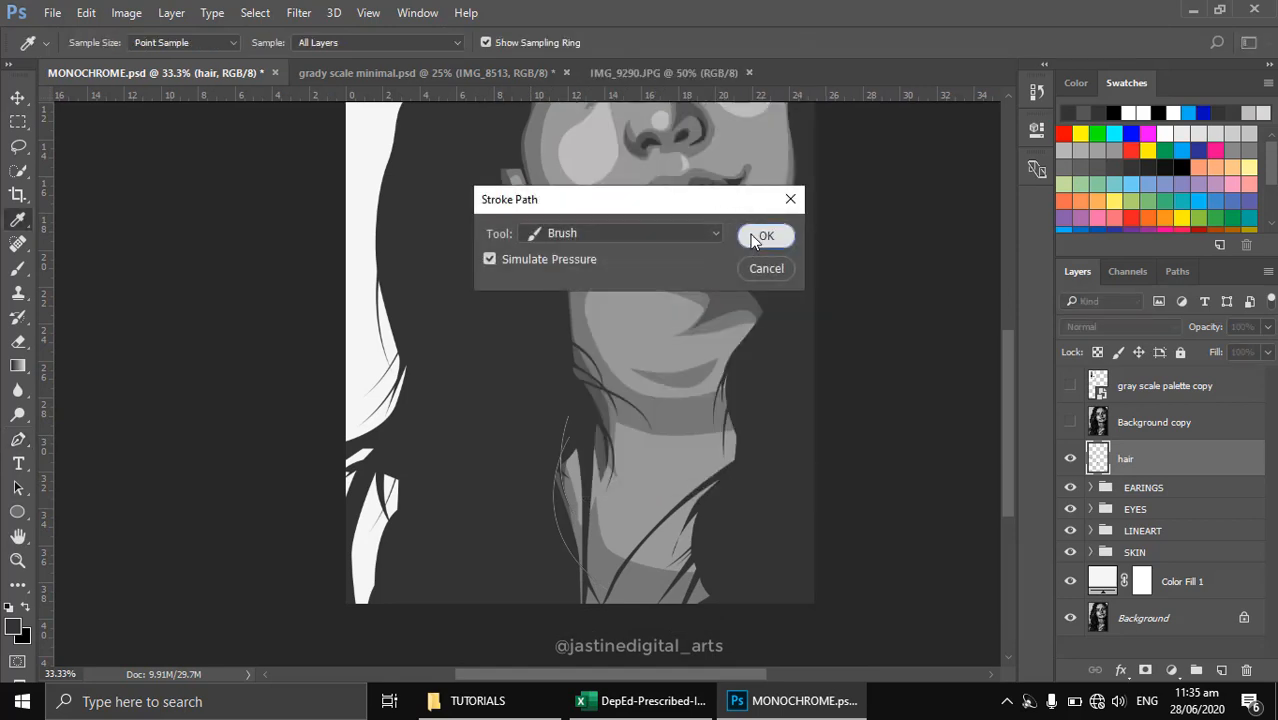
pyautogui.click(762, 237)
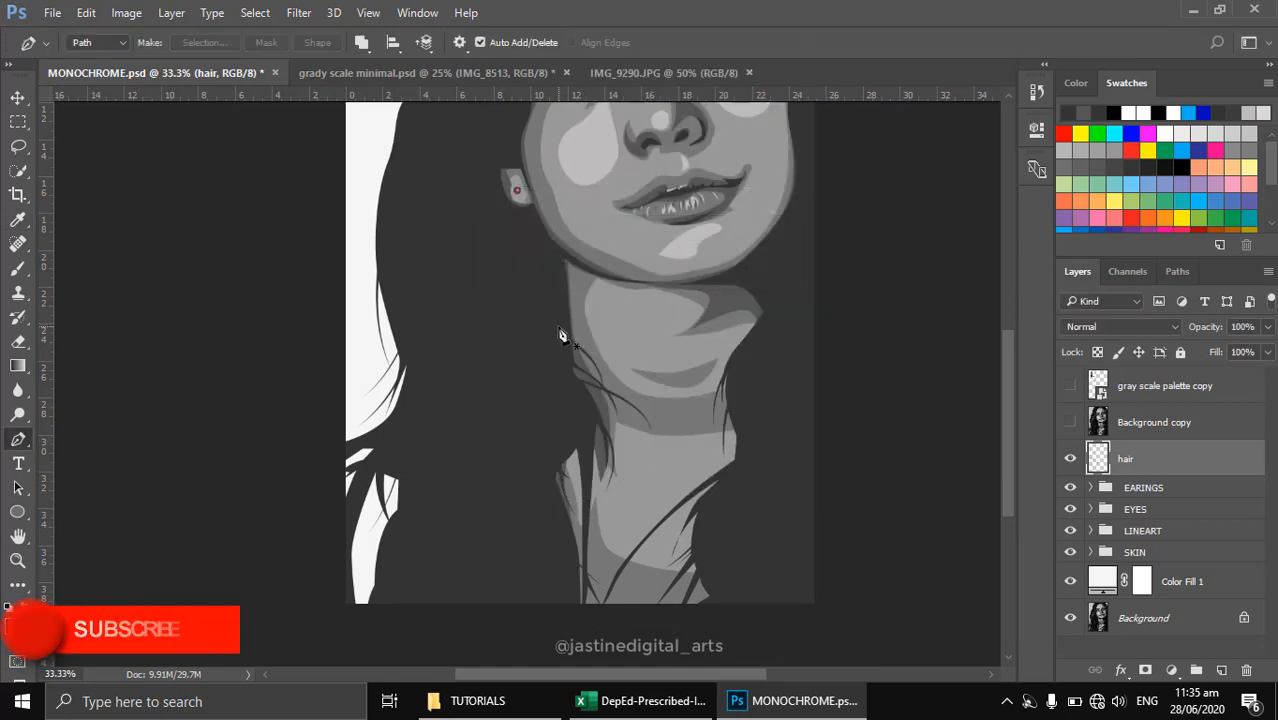
# Draw two curved strand paths from the left-hand hair across the neck's left edge and stroke them with the pressure-simulated Brush
pyautogui.click(506, 396)
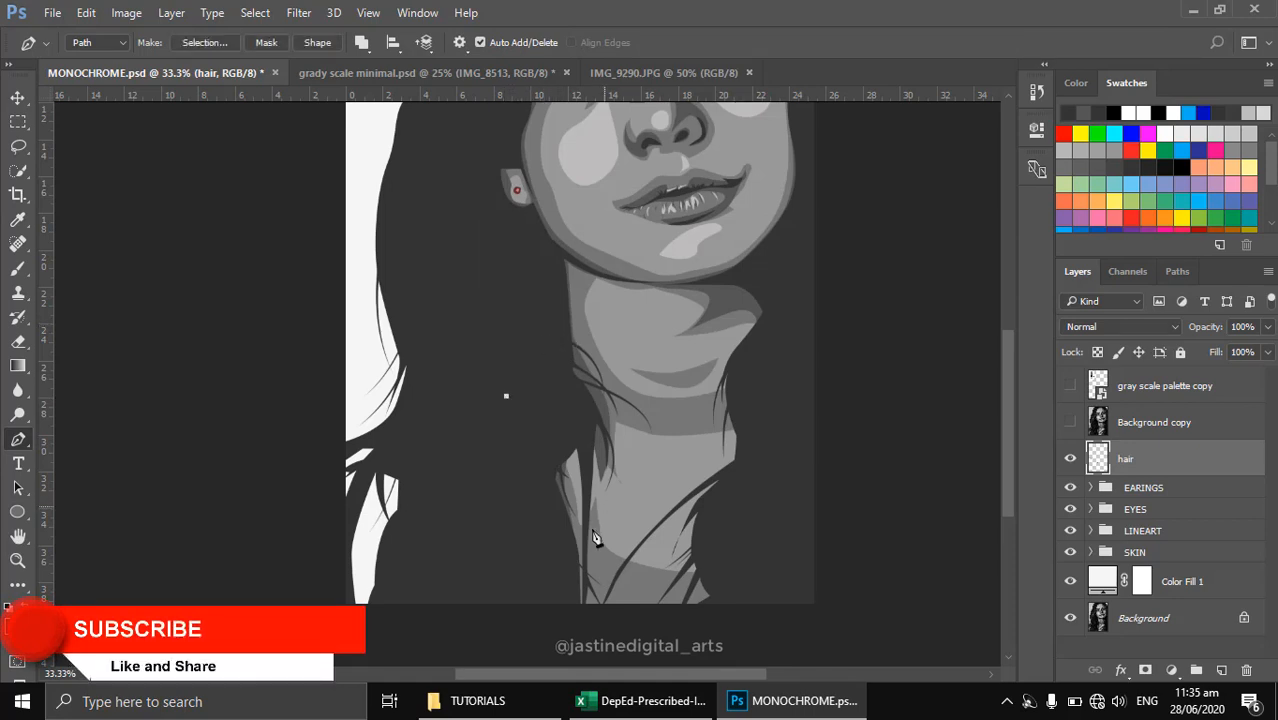
pyautogui.moveTo(565, 529); pyautogui.dragTo(528, 623)
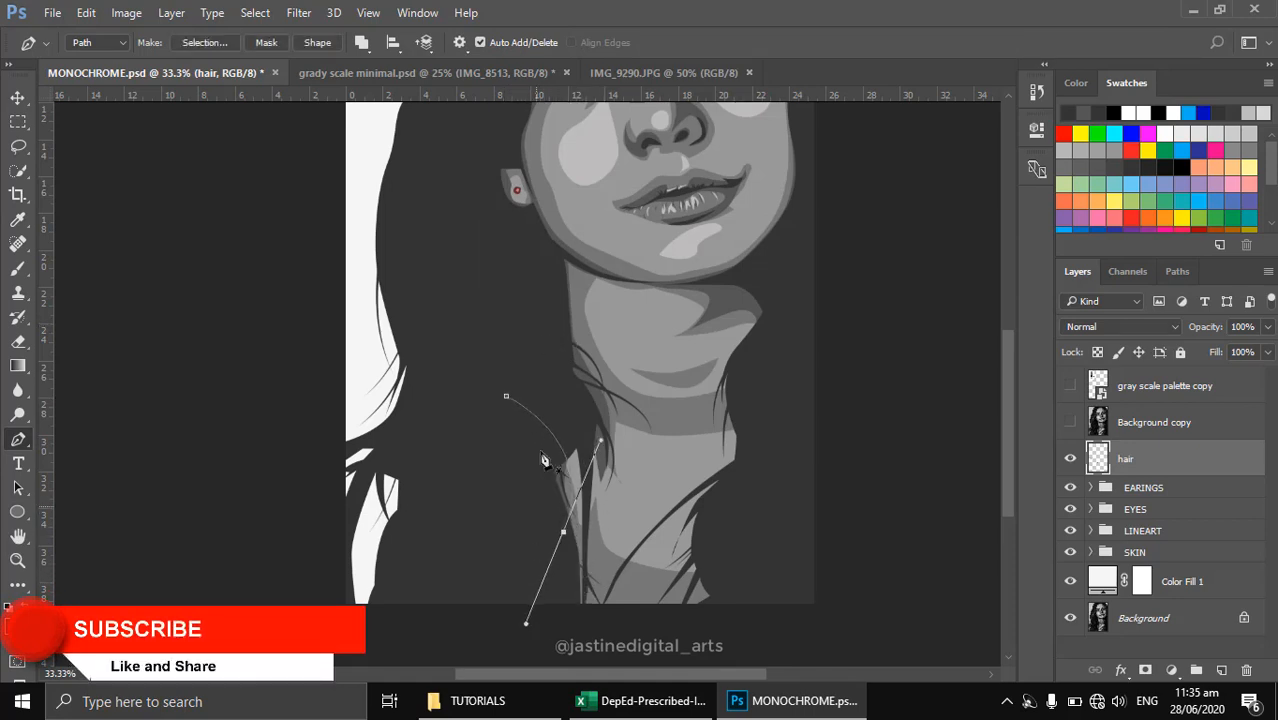
pyautogui.press('Escape')
pyautogui.click(533, 353)
pyautogui.moveTo(615, 477); pyautogui.dragTo(579, 579)
pyautogui.press('b')
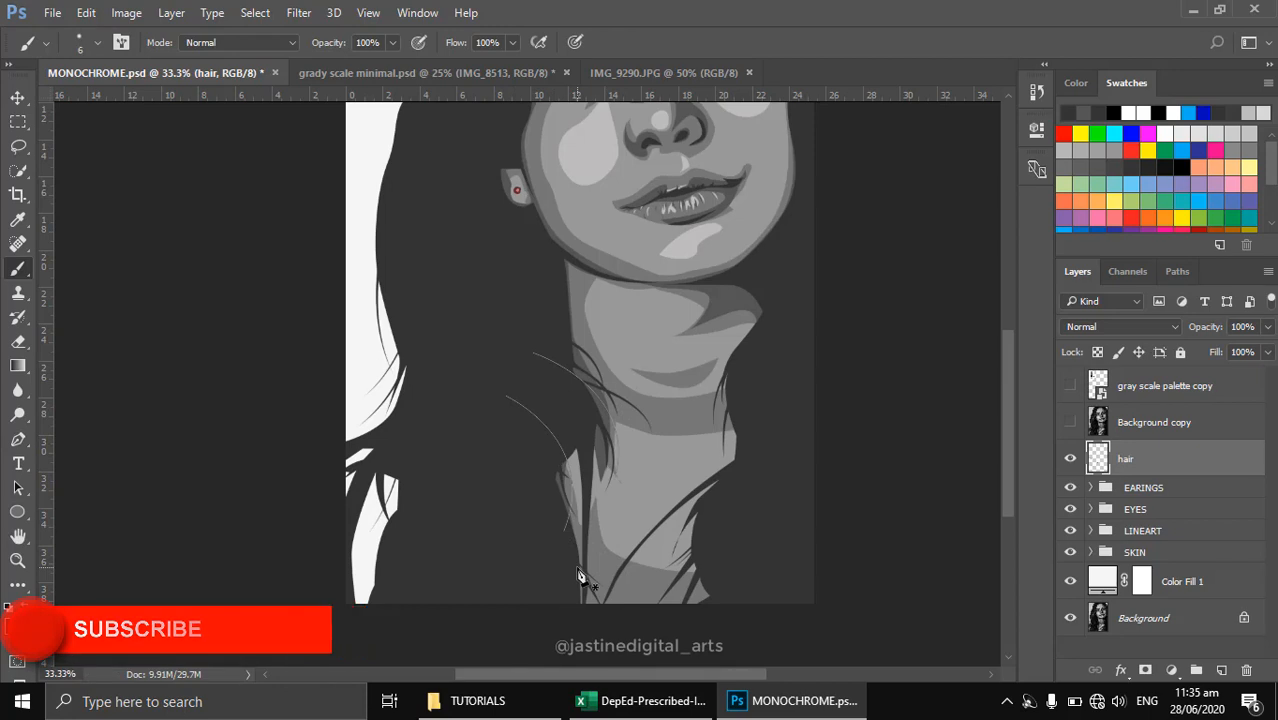
pyautogui.press('p')
pyautogui.rightClick(578, 432)
pyautogui.click(700, 354)
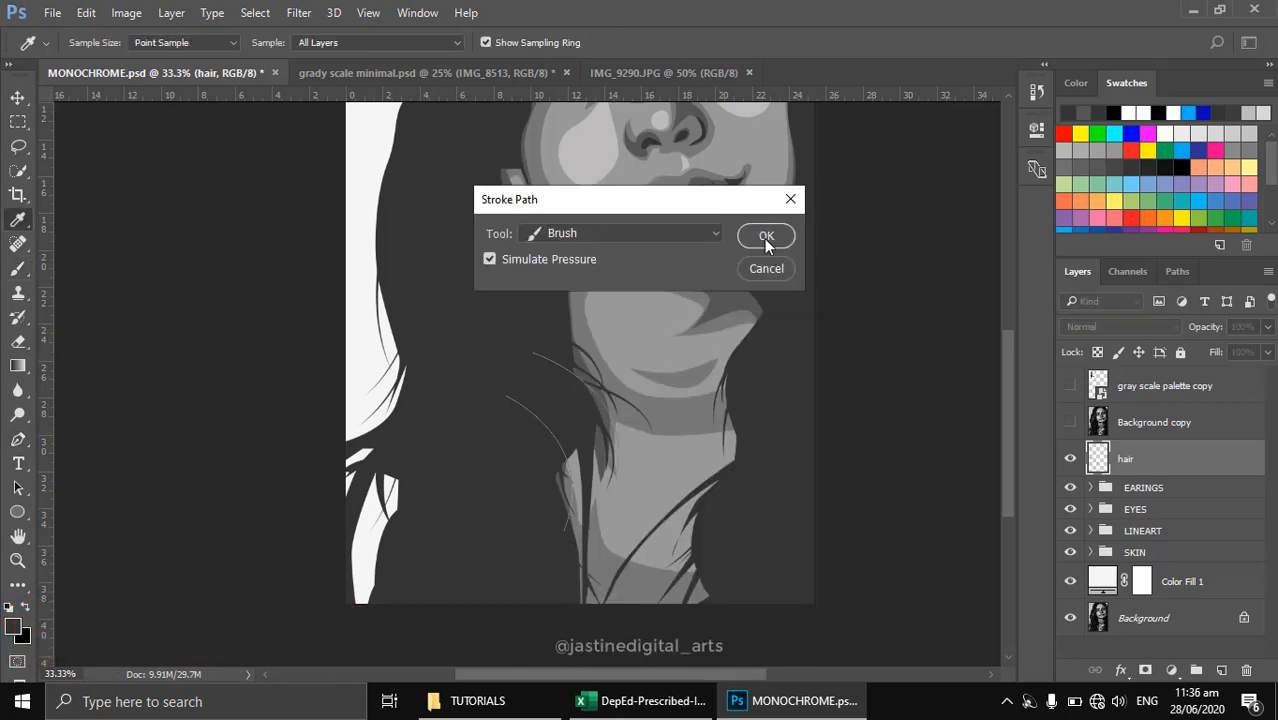
pyautogui.click(764, 238)
# Add strand paths just below the jaw at the upper neck's left edge, stroke them with the pressure-simulated Brush, and dismiss them
pyautogui.moveTo(547, 280); pyautogui.dragTo(574, 338)
pyautogui.rightClick(558, 341)
pyautogui.click(652, 338)
pyautogui.click(732, 242)
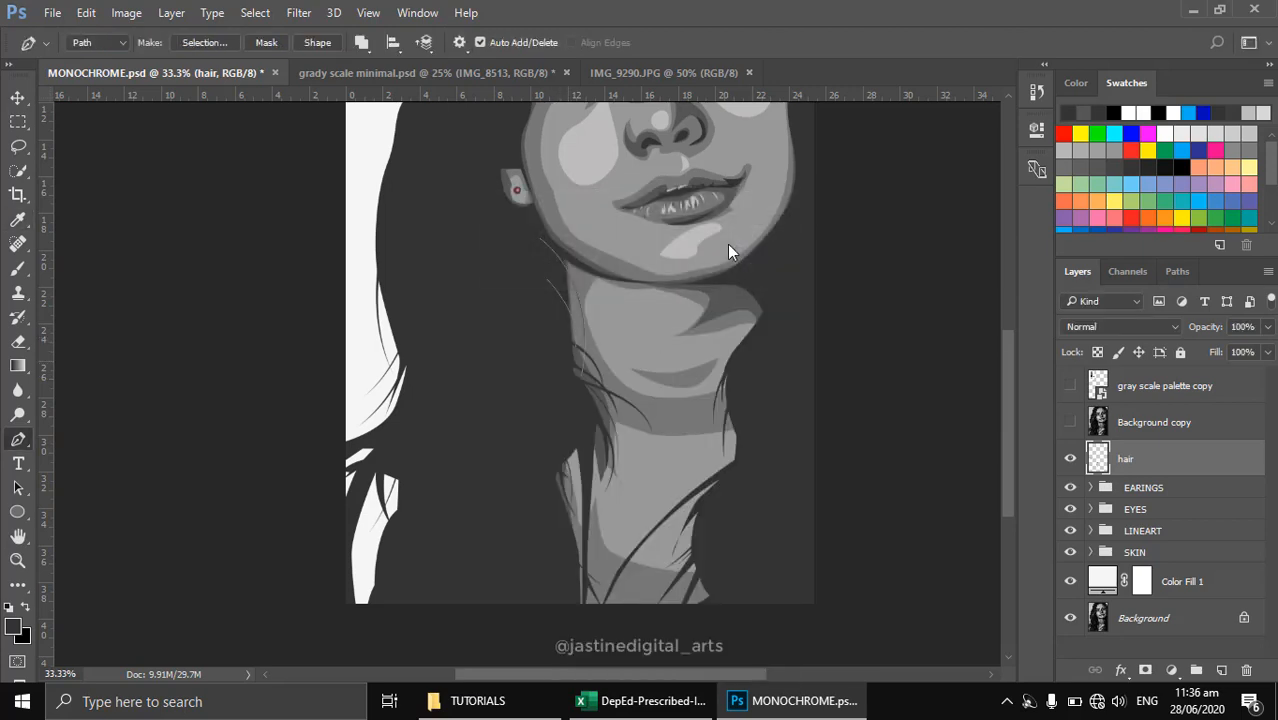
pyautogui.press('Escape')
# Draw a curved strand path across the forehead's left hairline, stroke it with the pressure-simulated Brush, and dismiss the path
pyautogui.moveTo(665, 394)
pyautogui.mouseDown()
pyautogui.moveTo(648, 485)
pyautogui.moveTo(650, 701)
pyautogui.mouseUp()
pyautogui.click(598, 188)
pyautogui.moveTo(518, 299); pyautogui.dragTo(458, 340)
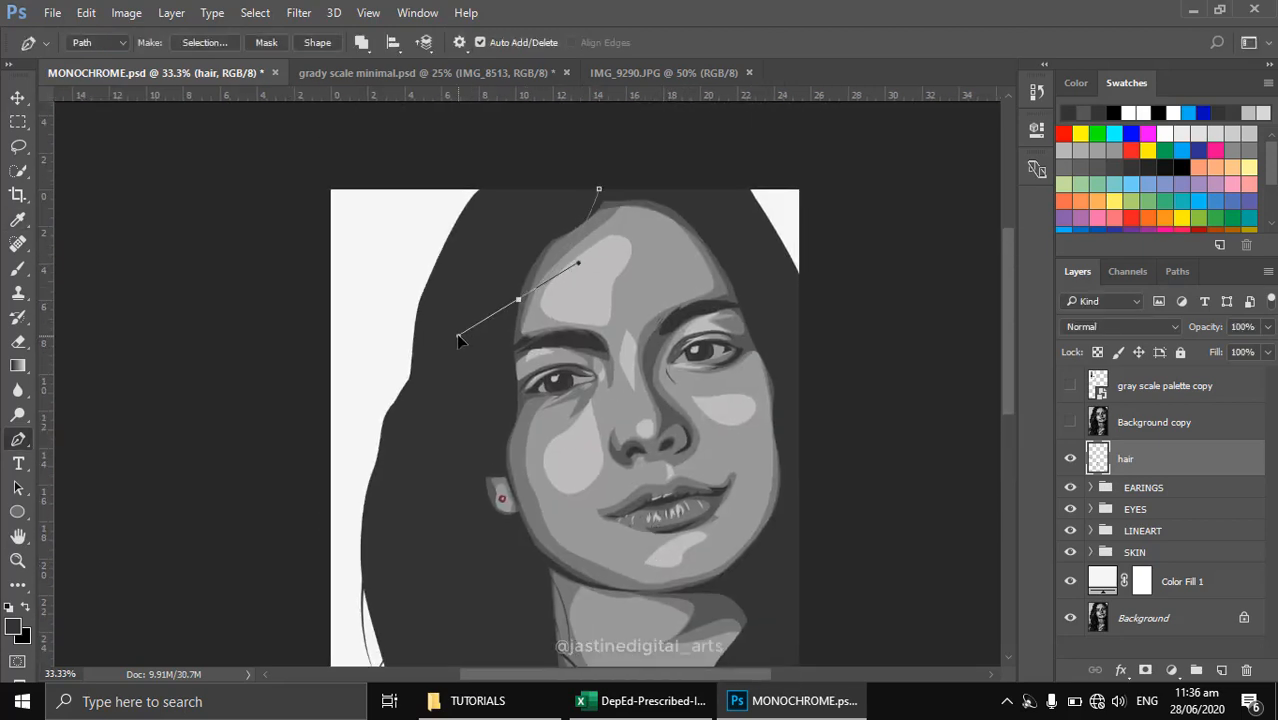
pyautogui.rightClick(542, 264)
pyautogui.click(617, 353)
pyautogui.press('Return')
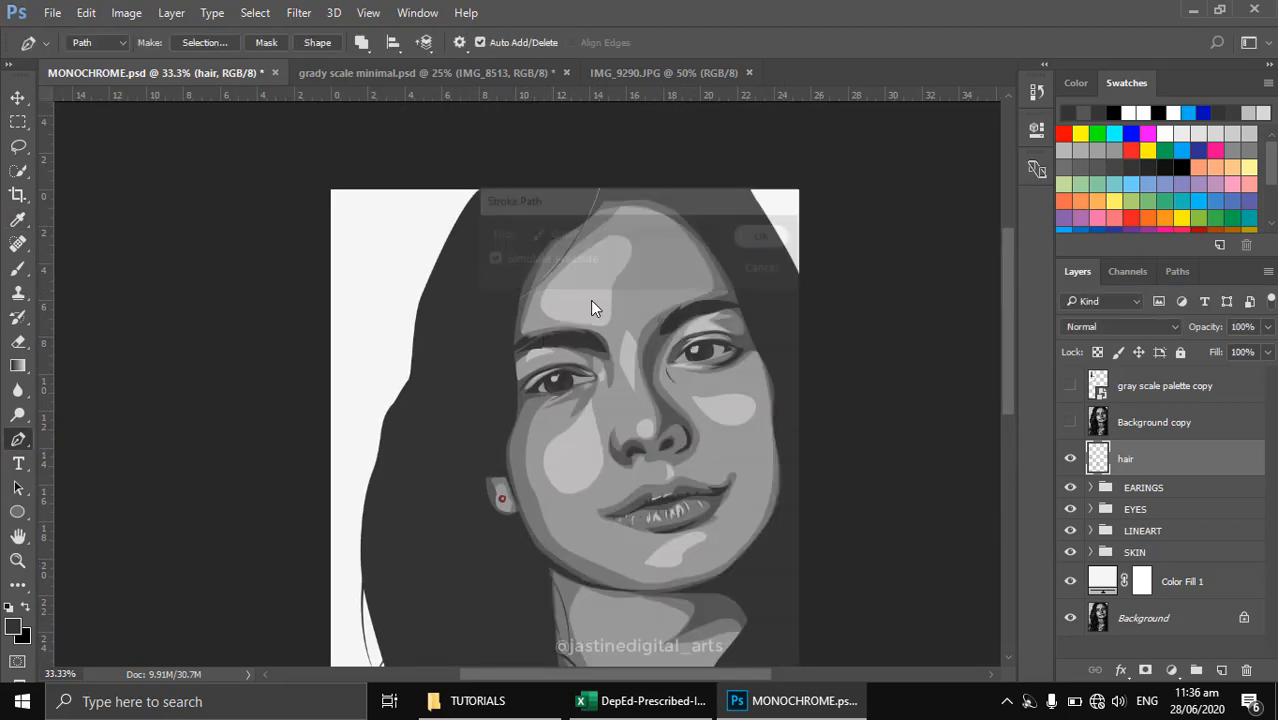
pyautogui.press('Return')
# Undo the last strand changes along the forehead's left hairline
pyautogui.click(585, 249)
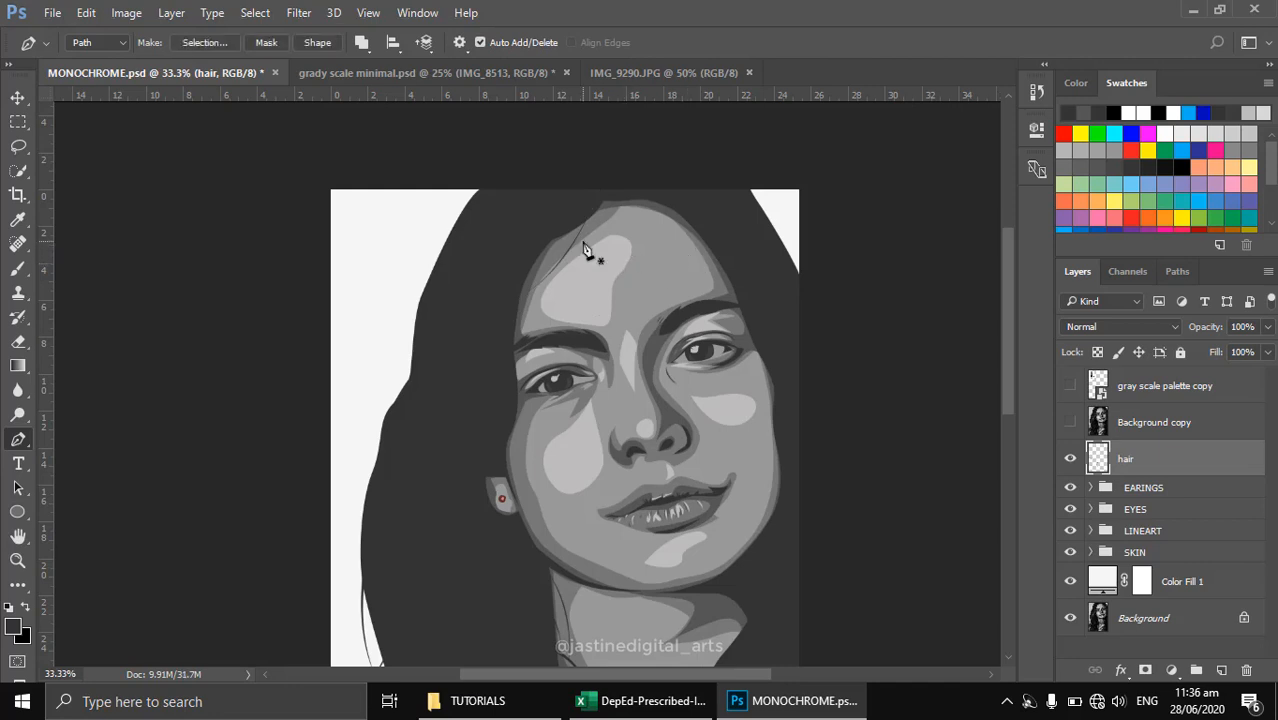
pyautogui.hotkey('ctrl', 'alt', 'z')
pyautogui.hotkey('ctrl', 'alt', 'z')
# Draw fine curved strand paths from the hair parting down the forehead's left hairline and across its top edge
pyautogui.click(589, 197)
pyautogui.press('Escape')
pyautogui.click(1070, 423)
pyautogui.click(1070, 423)
pyautogui.moveTo(565, 238); pyautogui.dragTo(490, 289)
pyautogui.scroll(1, 590, 225)
pyautogui.click(585, 175)
pyautogui.press('Escape')
pyautogui.click(608, 155)
pyautogui.moveTo(682, 200); pyautogui.dragTo(785, 211)
pyautogui.press('Escape')
# Stroke the new forehead strand paths with the pressure-simulated Brush and dismiss them
pyautogui.rightClick(642, 182)
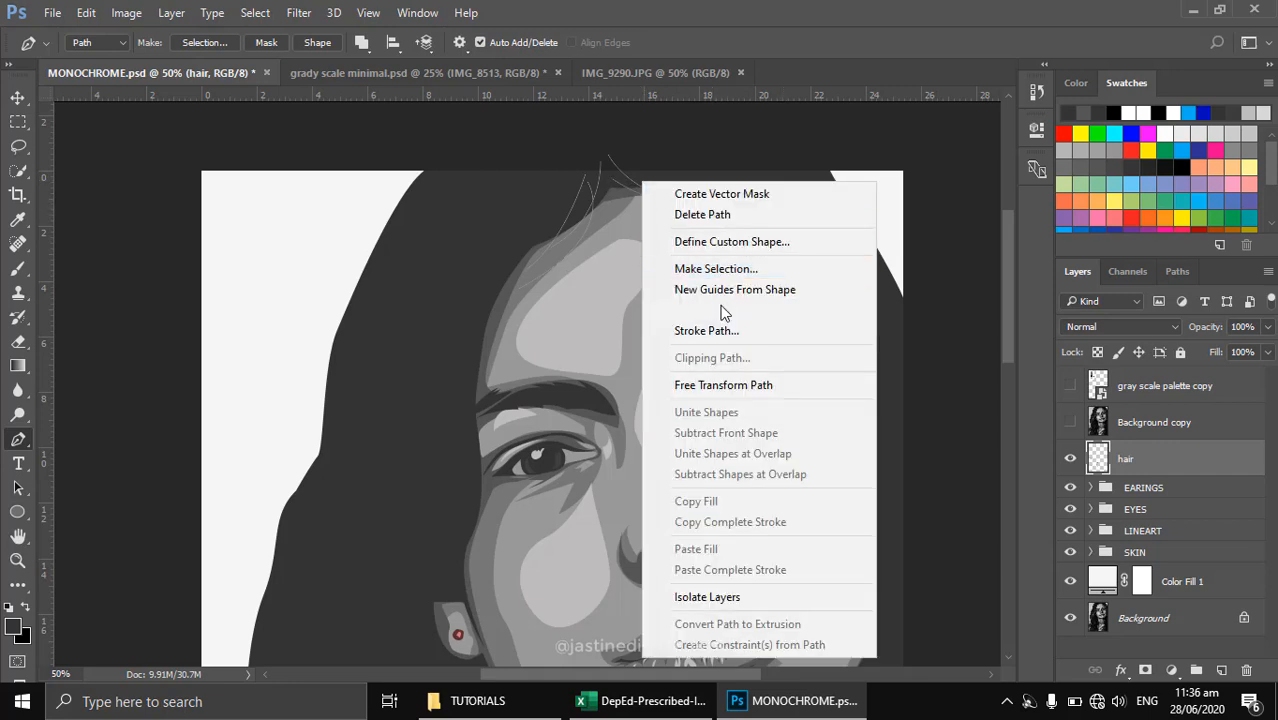
pyautogui.click(712, 330)
pyautogui.click(762, 234)
pyautogui.press('Escape')
# Draw more short curved strand paths from the parting over the forehead's top edge and left hairline
pyautogui.click(600, 186)
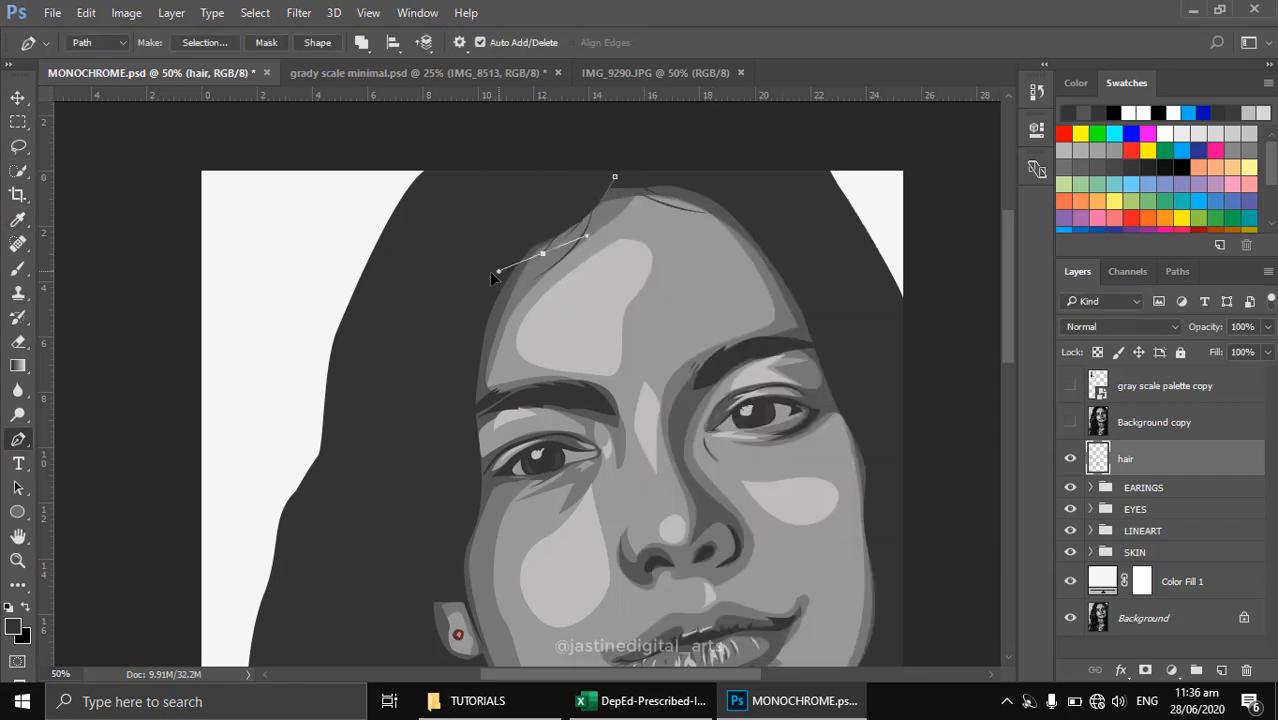
pyautogui.moveTo(522, 264); pyautogui.dragTo(477, 289)
pyautogui.press('Escape')
pyautogui.click(585, 181)
pyautogui.moveTo(656, 204); pyautogui.dragTo(750, 205)
pyautogui.press('Escape')
pyautogui.click(623, 181)
pyautogui.press('Escape')
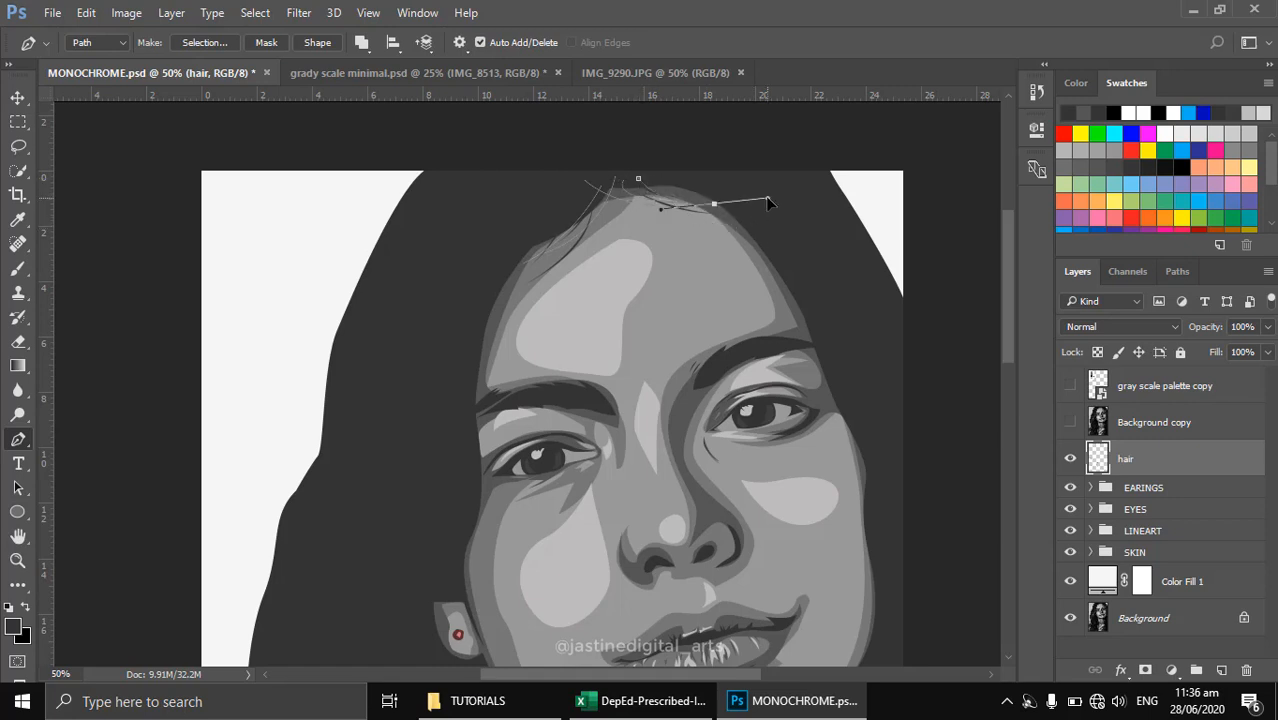
pyautogui.press('Escape')
# Stroke the strand paths around the hair parting twice with the Brush and dismiss the paths
pyautogui.rightClick(655, 193)
pyautogui.click(738, 338)
pyautogui.click(762, 212)
pyautogui.rightClick(673, 200)
pyautogui.click(740, 348)
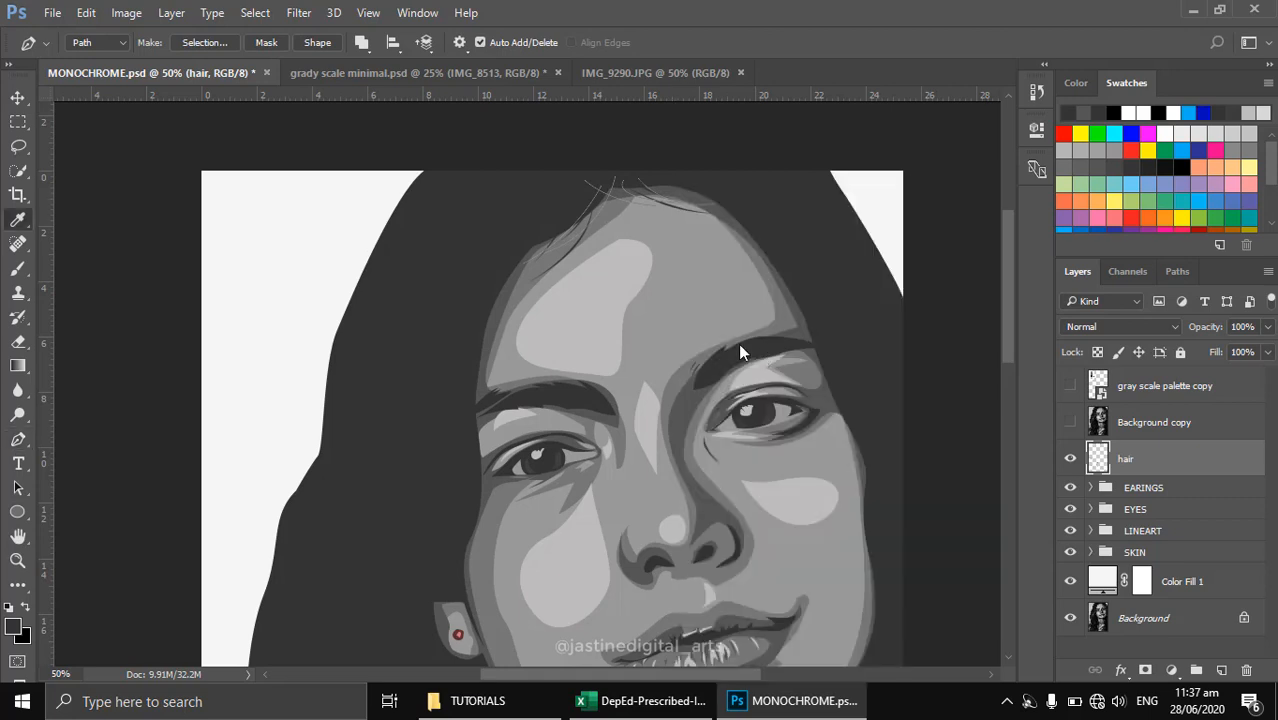
pyautogui.press('Return')
pyautogui.press('Return')
# Save the portrait document with the finished hair strands
pyautogui.keyDown('alt'); pyautogui.click(691, 295); pyautogui.keyUp('alt')
pyautogui.keyDown('alt'); pyautogui.click(692, 295); pyautogui.keyUp('alt')
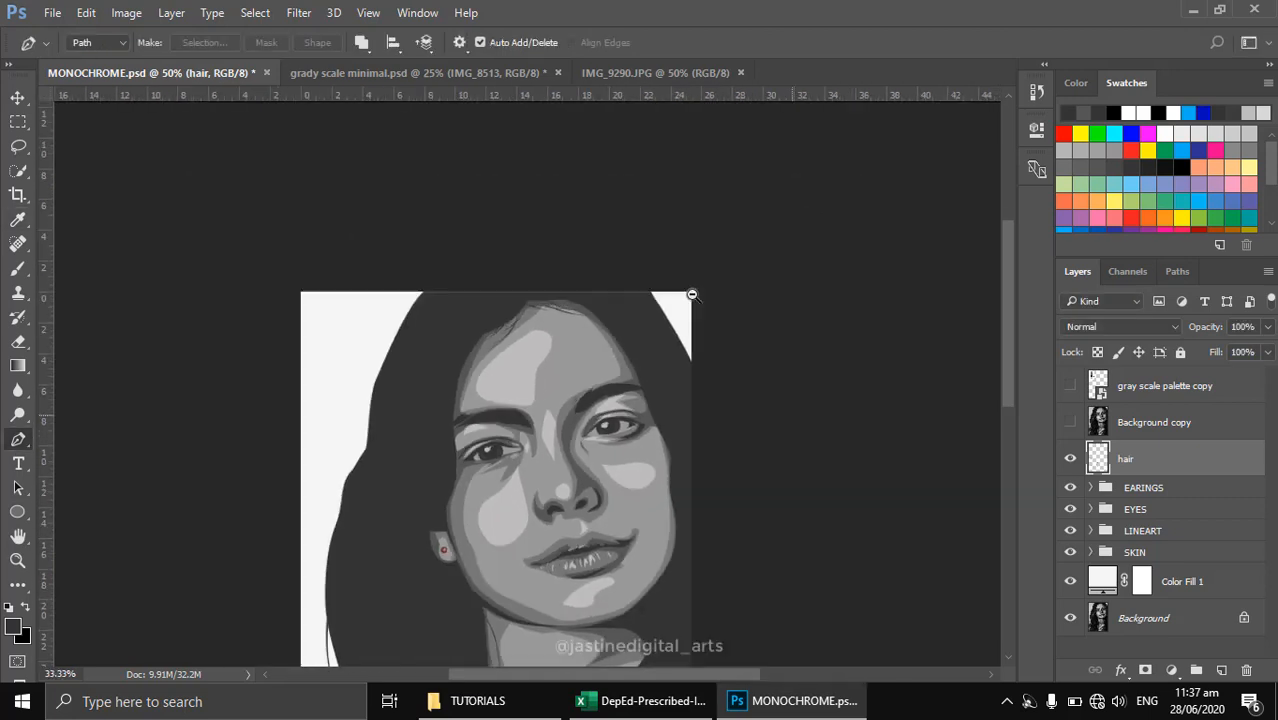
pyautogui.keyDown('alt'); pyautogui.click(691, 295); pyautogui.keyUp('alt')
pyautogui.hotkey('ctrl', 's')
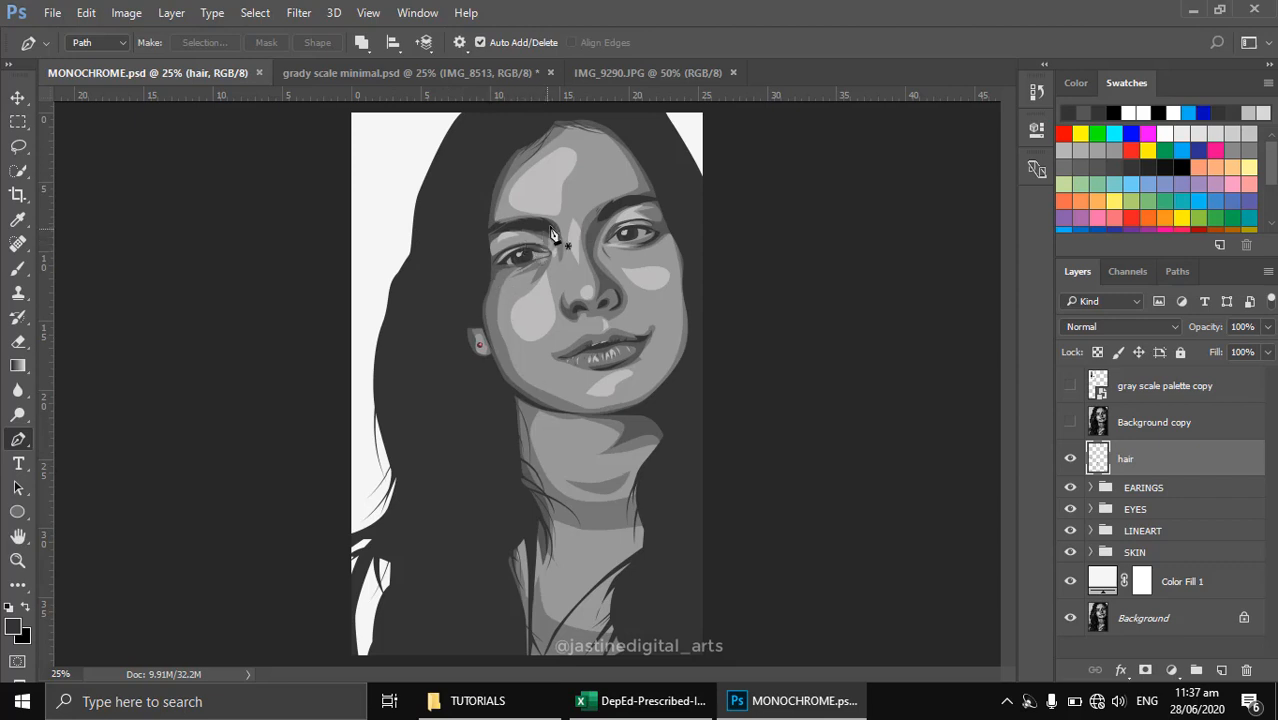
# Show the Background copy reference photo and put the hair layer in a group named HAIR
pyautogui.click(1070, 423)
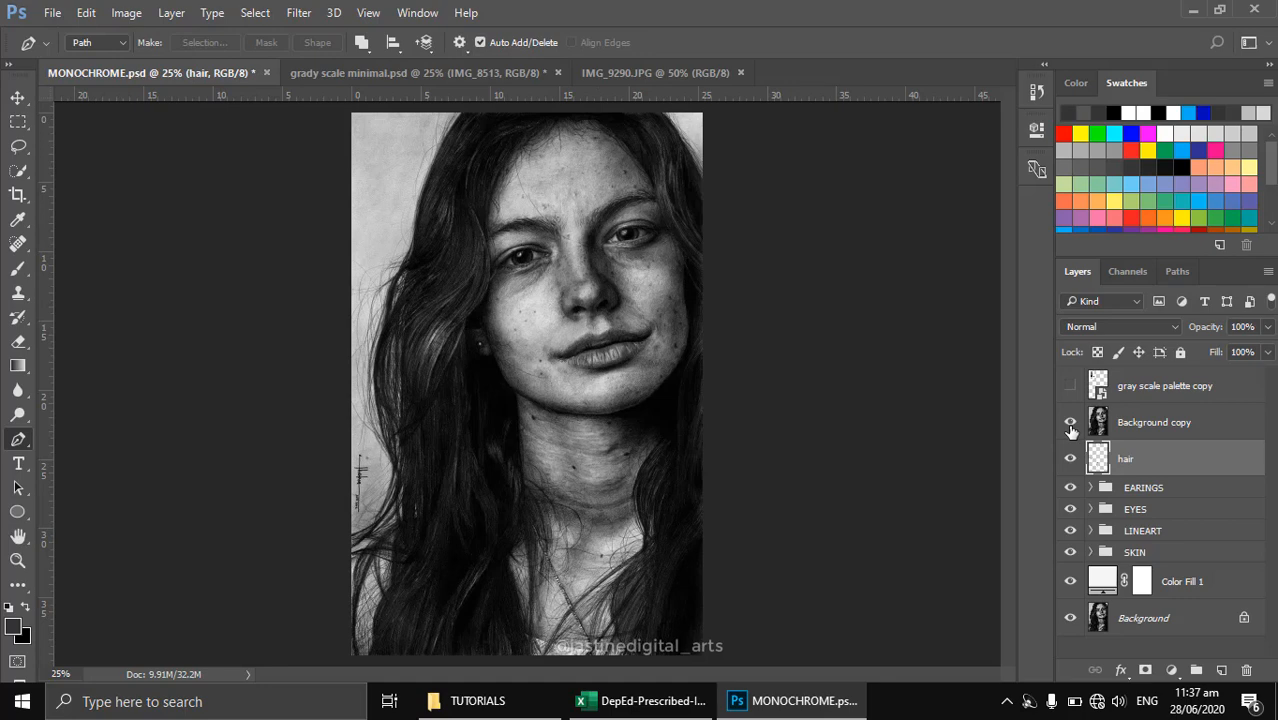
pyautogui.scroll(1, 505, 240)
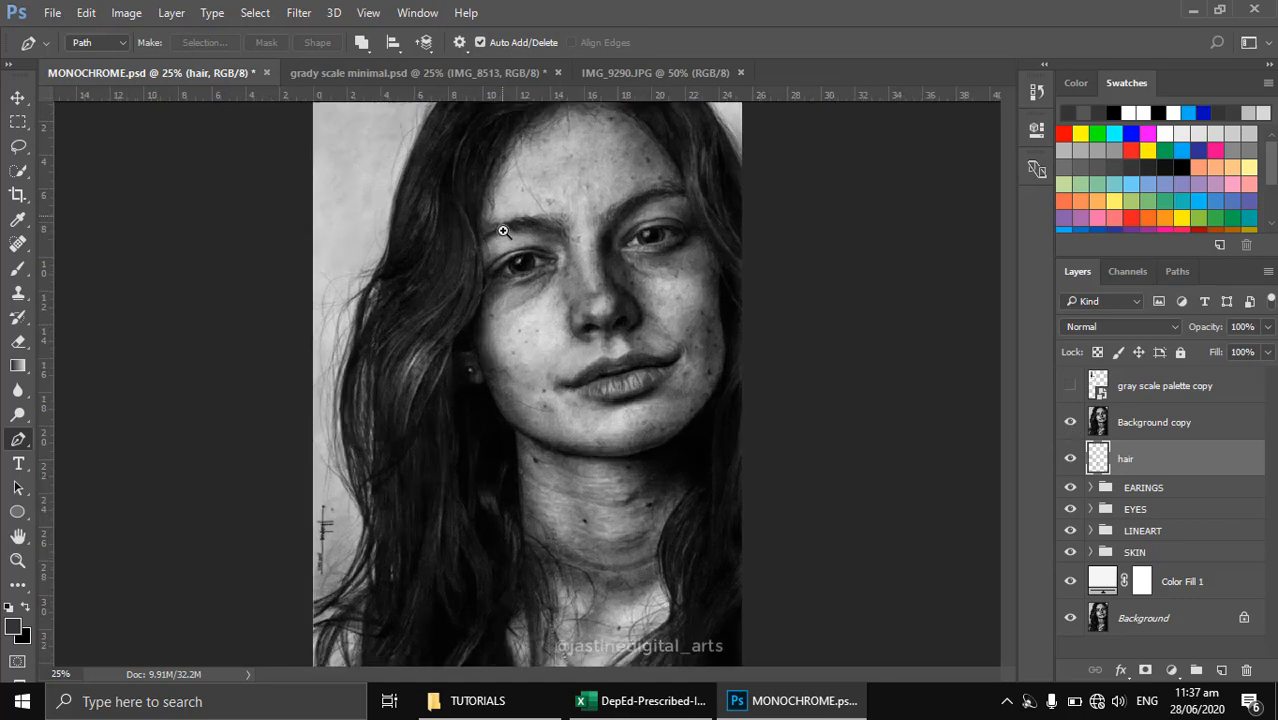
pyautogui.hotkey('ctrl', 'g')
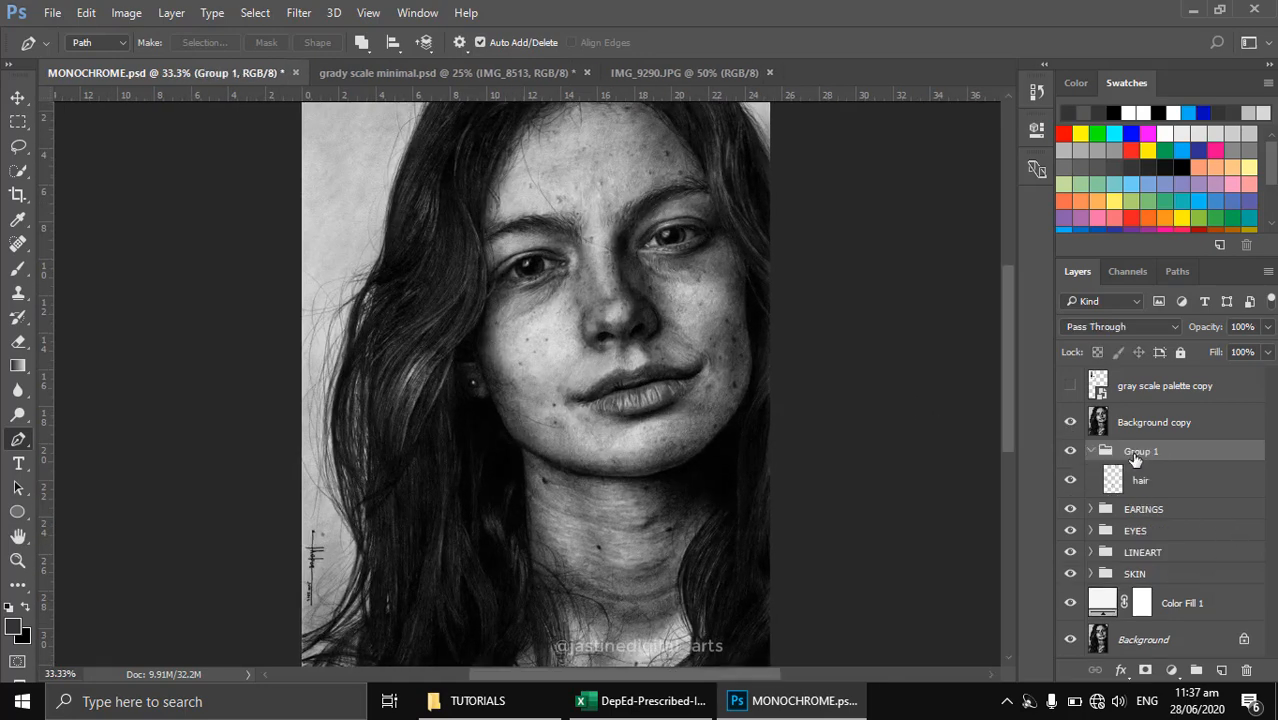
pyautogui.doubleClick(1140, 452)
pyautogui.press('Return')
# Select the hair layer inside the HAIR group and set the Pen tool to Shape mode
pyautogui.click(1101, 490)
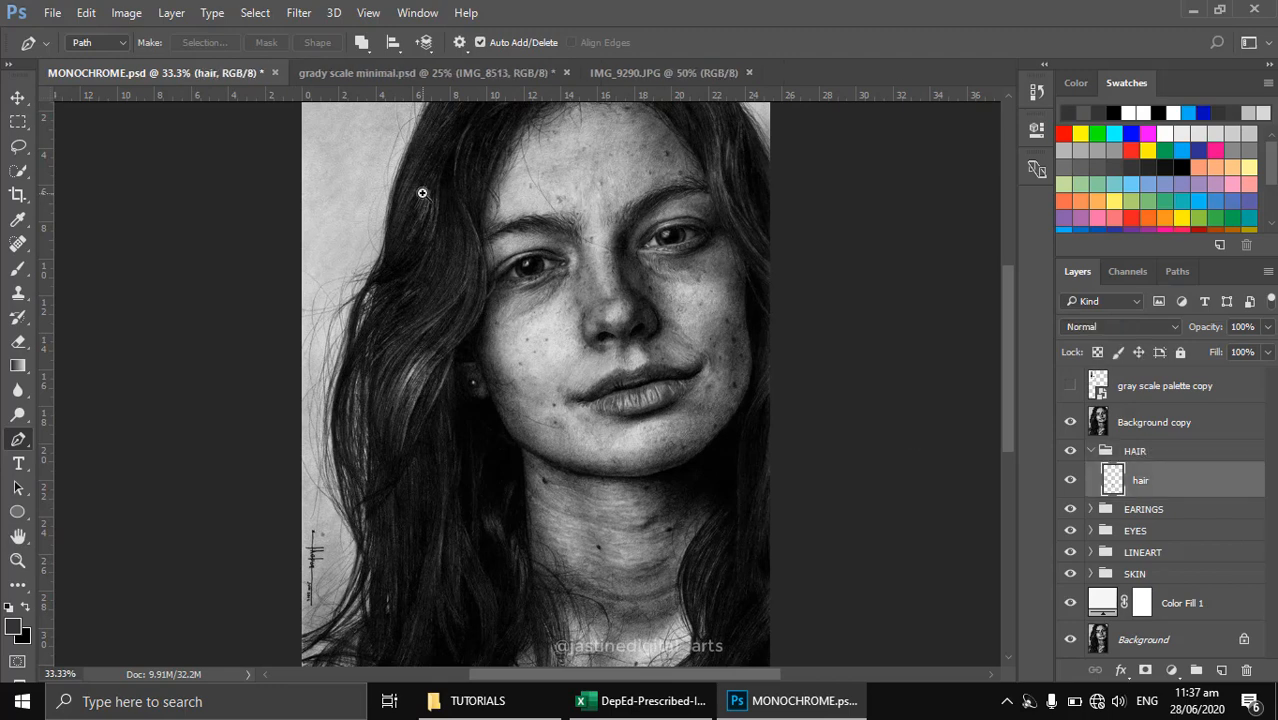
pyautogui.scroll(1, 422, 193)
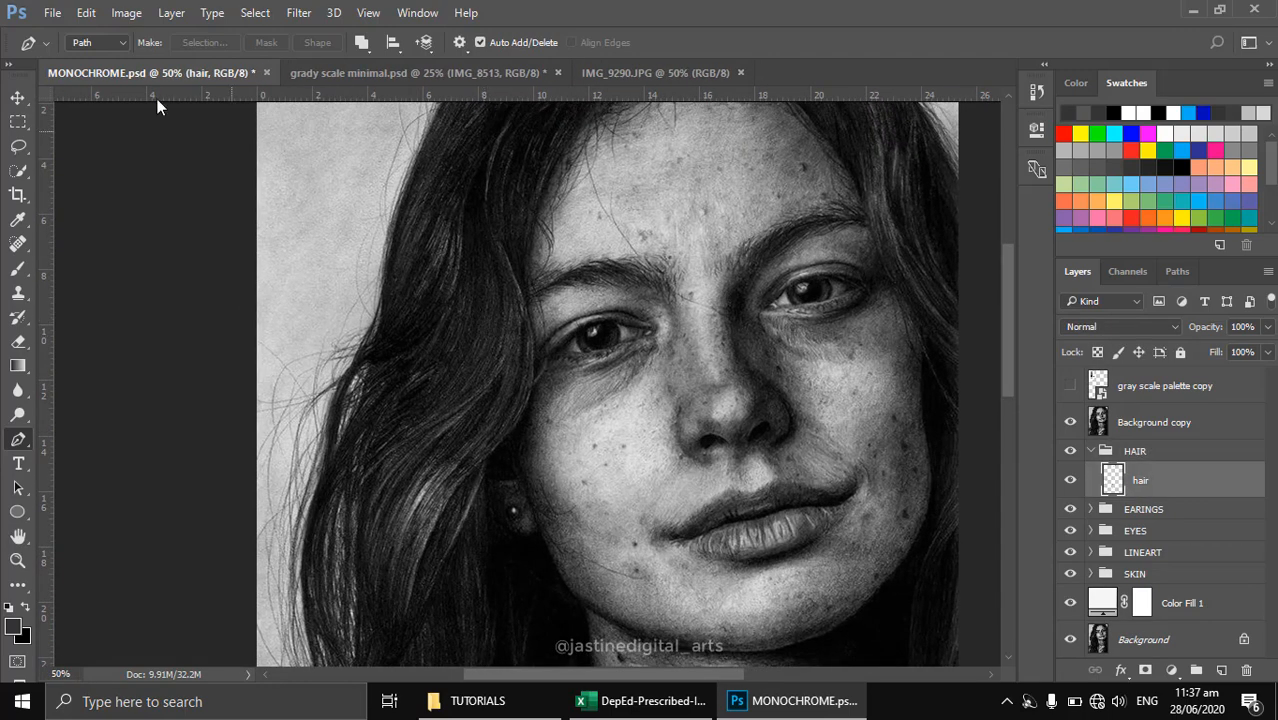
pyautogui.click(111, 47)
pyautogui.click(96, 59)
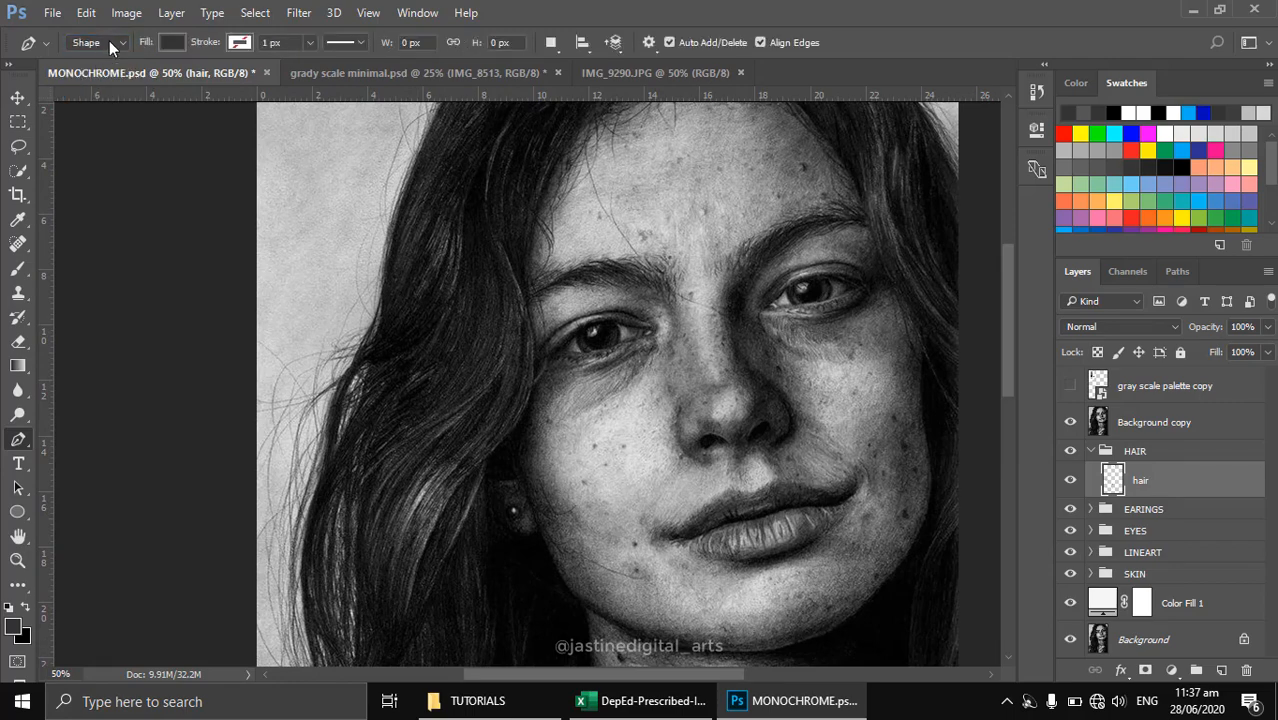
# Draw a closed, wavy hair lock shape along the face's left edge, curving outward below the ear with pointed notches on its inner side
pyautogui.moveTo(610, 338); pyautogui.dragTo(712, 450)
pyautogui.moveTo(561, 363); pyautogui.dragTo(531, 407)
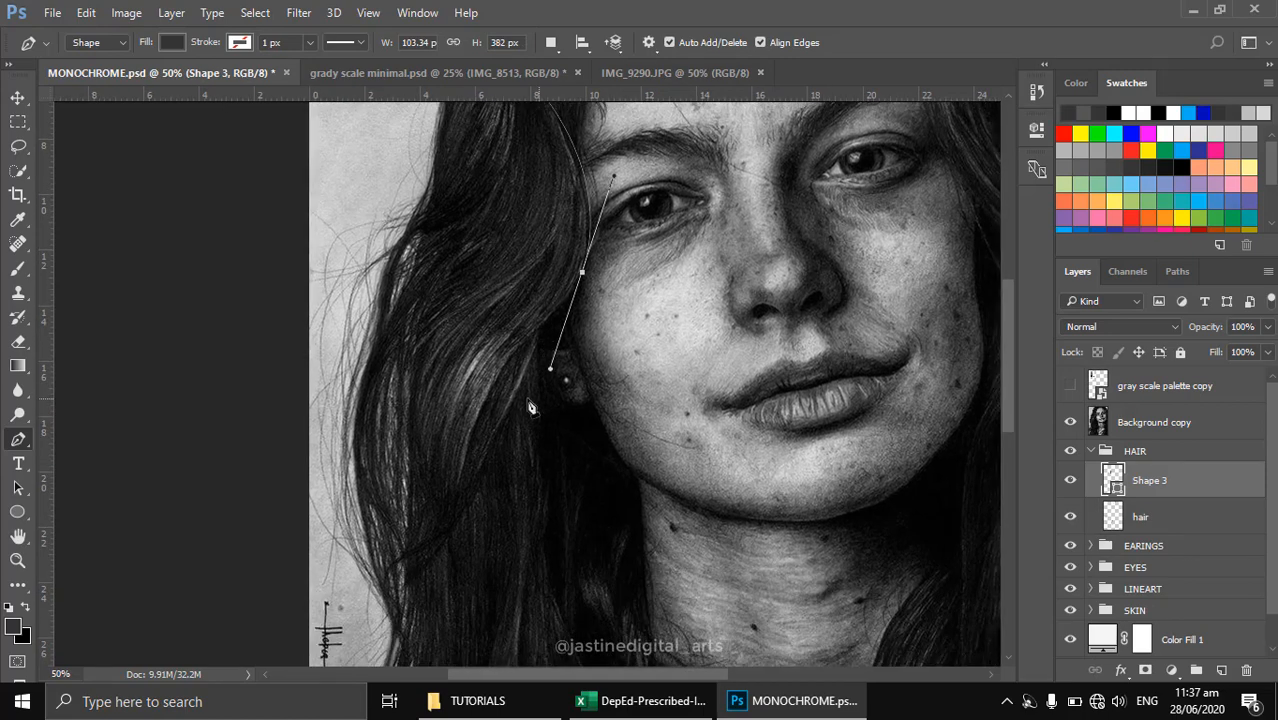
pyautogui.moveTo(459, 490); pyautogui.dragTo(436, 650)
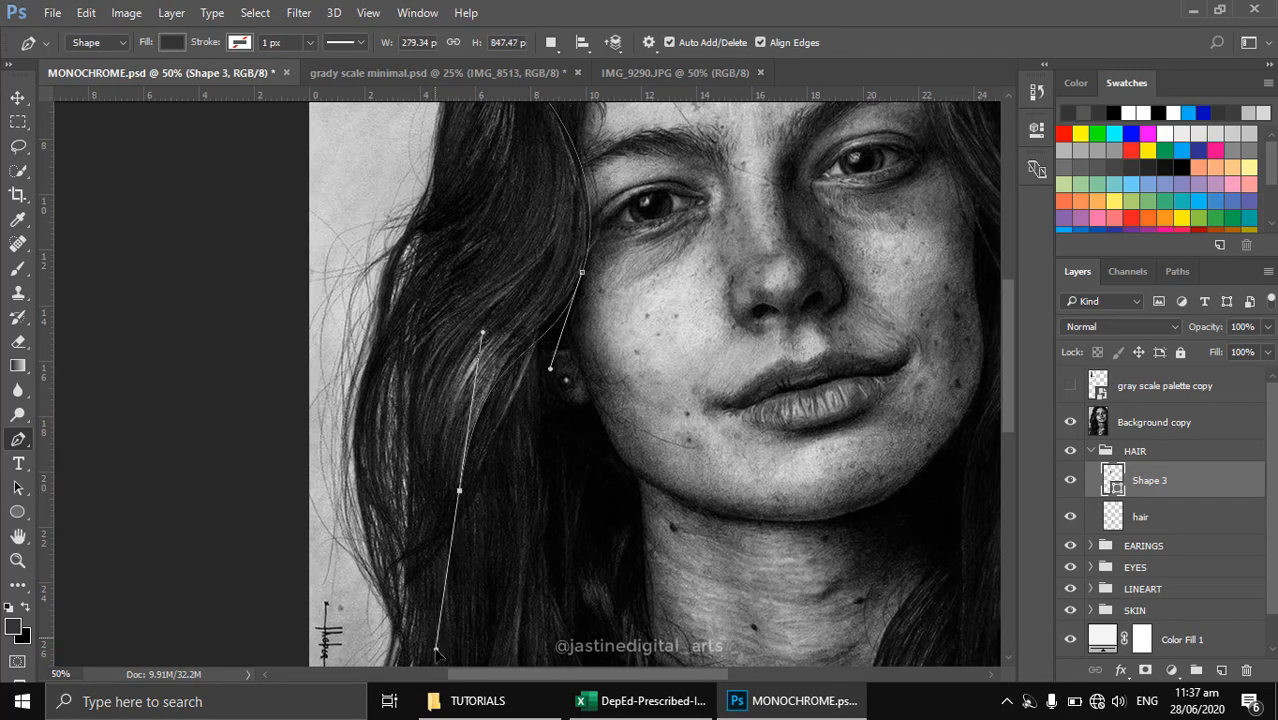
pyautogui.moveTo(551, 370); pyautogui.dragTo(549, 282)
pyautogui.keyDown('alt'); pyautogui.click(459, 490); pyautogui.keyUp('alt')
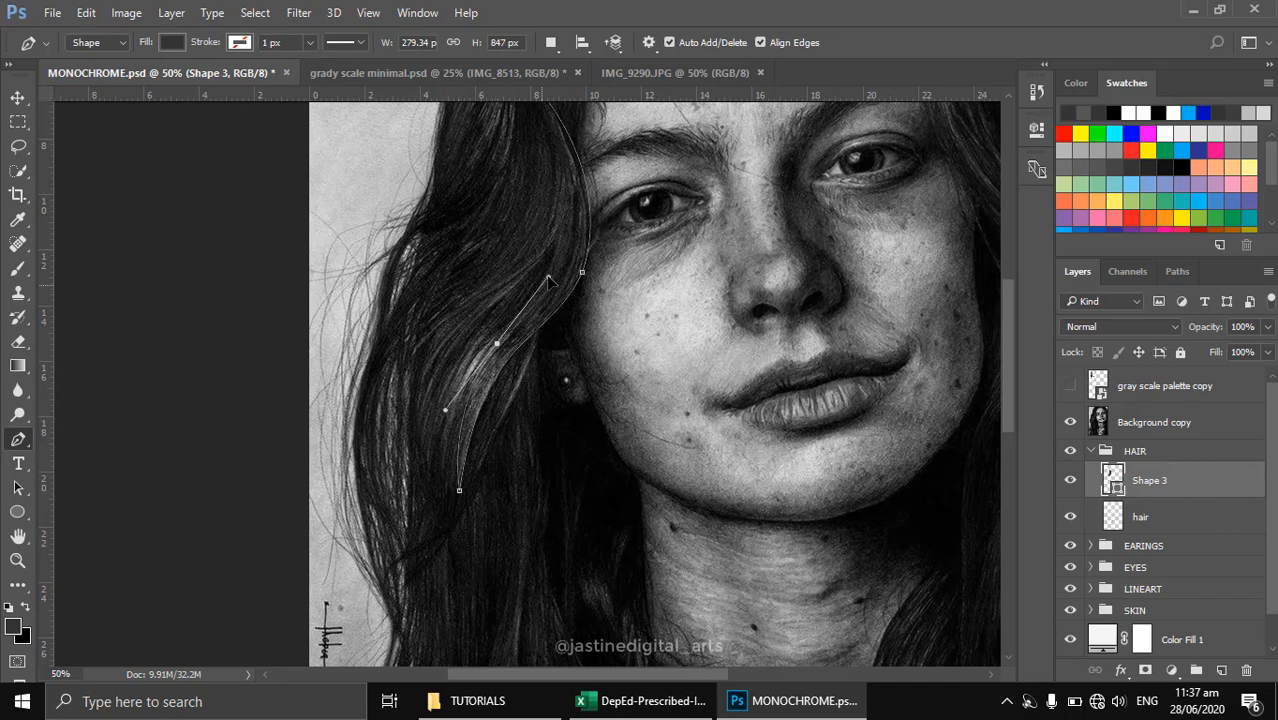
pyautogui.moveTo(500, 345); pyautogui.dragTo(492, 357)
pyautogui.moveTo(454, 412); pyautogui.dragTo(445, 452)
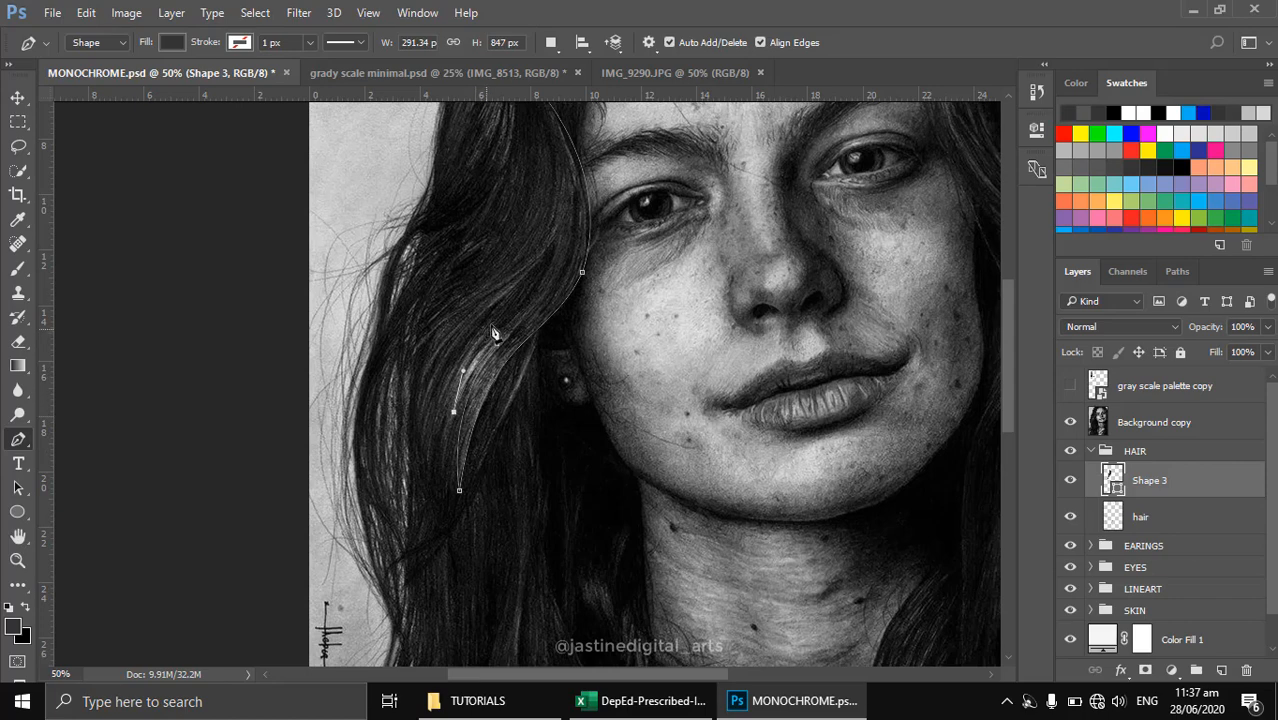
pyautogui.moveTo(496, 322); pyautogui.dragTo(538, 303)
pyautogui.moveTo(547, 236); pyautogui.dragTo(534, 305)
pyautogui.click(545, 382)
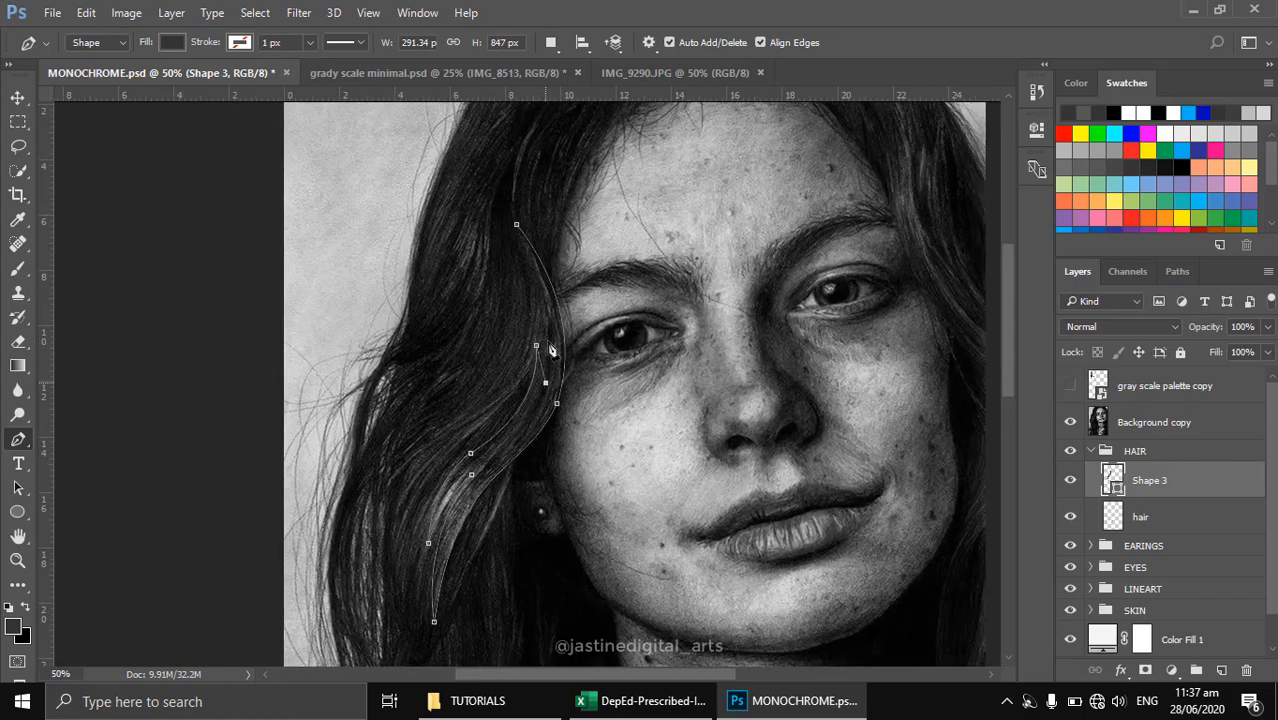
pyautogui.click(517, 230)
# Set the path operation to Combine Shapes and add a curved, notched lock from the crown's parting down to the first lock
pyautogui.click(550, 42)
pyautogui.click(568, 86)
pyautogui.moveTo(457, 393); pyautogui.dragTo(473, 453)
pyautogui.moveTo(541, 195); pyautogui.dragTo(532, 299)
pyautogui.moveTo(514, 385); pyautogui.dragTo(528, 436)
pyautogui.keyDown('alt'); pyautogui.click(514, 386); pyautogui.keyUp('alt')
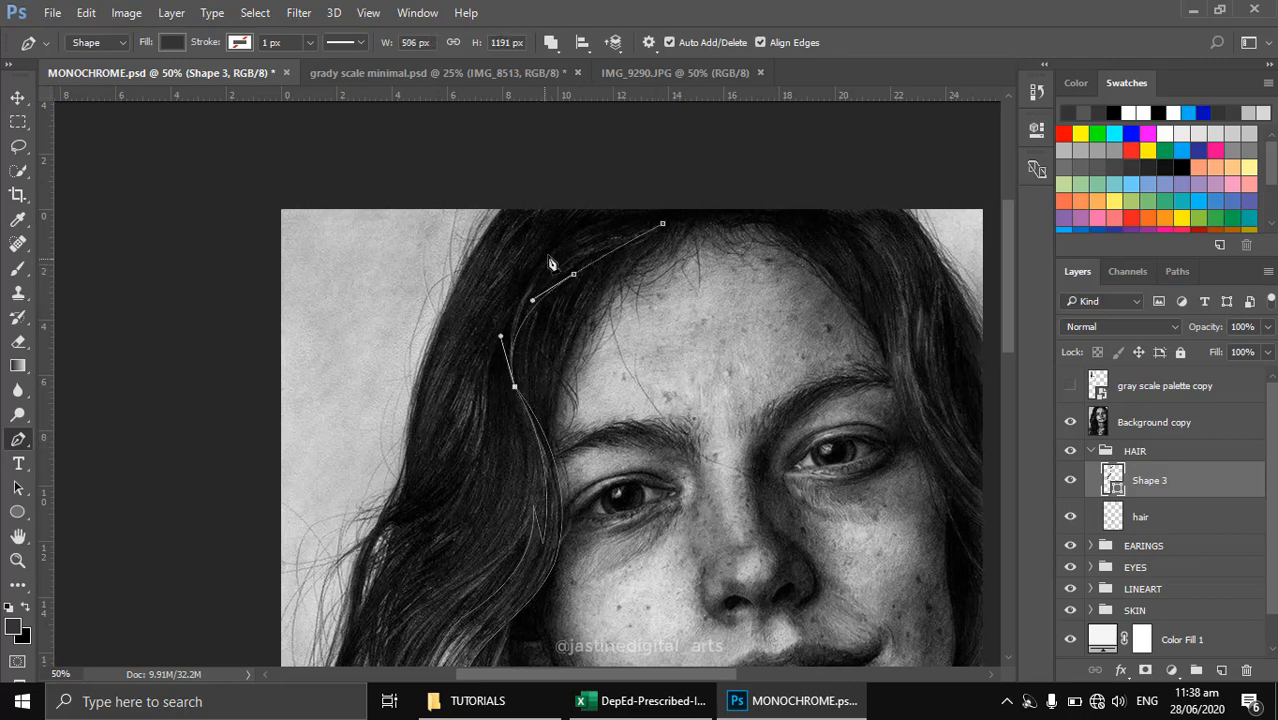
pyautogui.moveTo(565, 237); pyautogui.dragTo(638, 200)
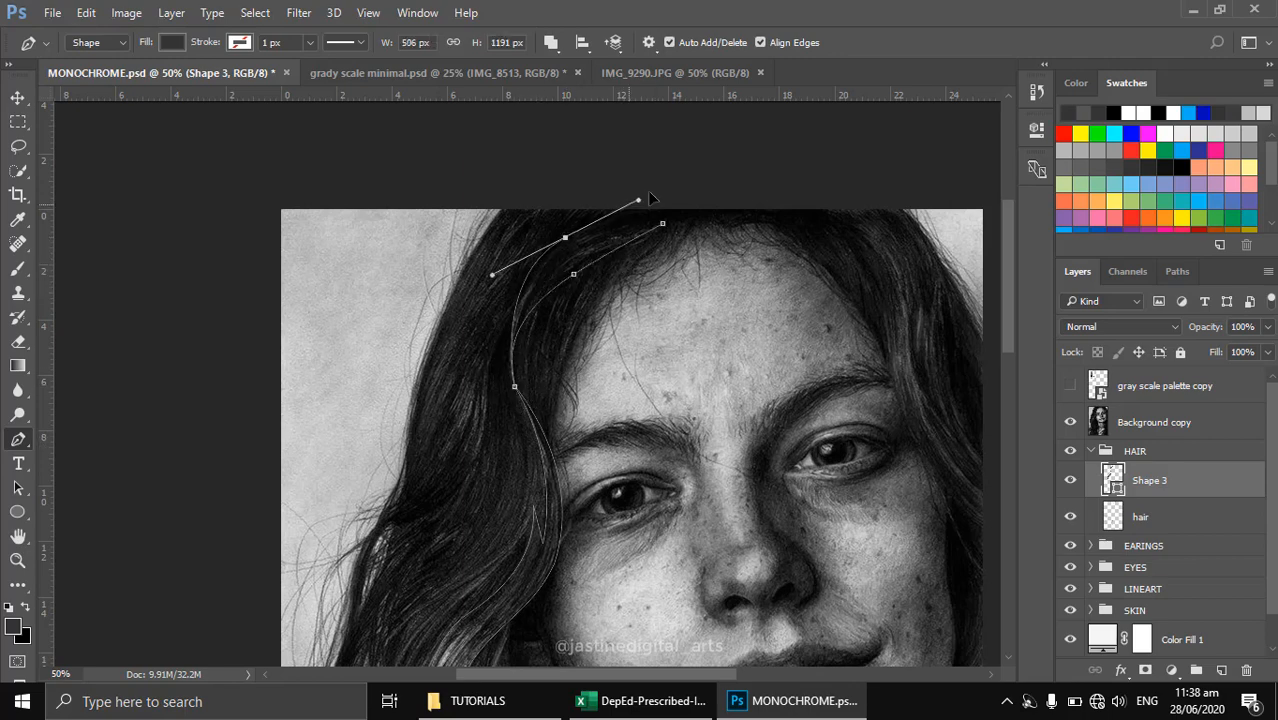
pyautogui.keyDown('alt'); pyautogui.click(567, 241); pyautogui.keyUp('alt')
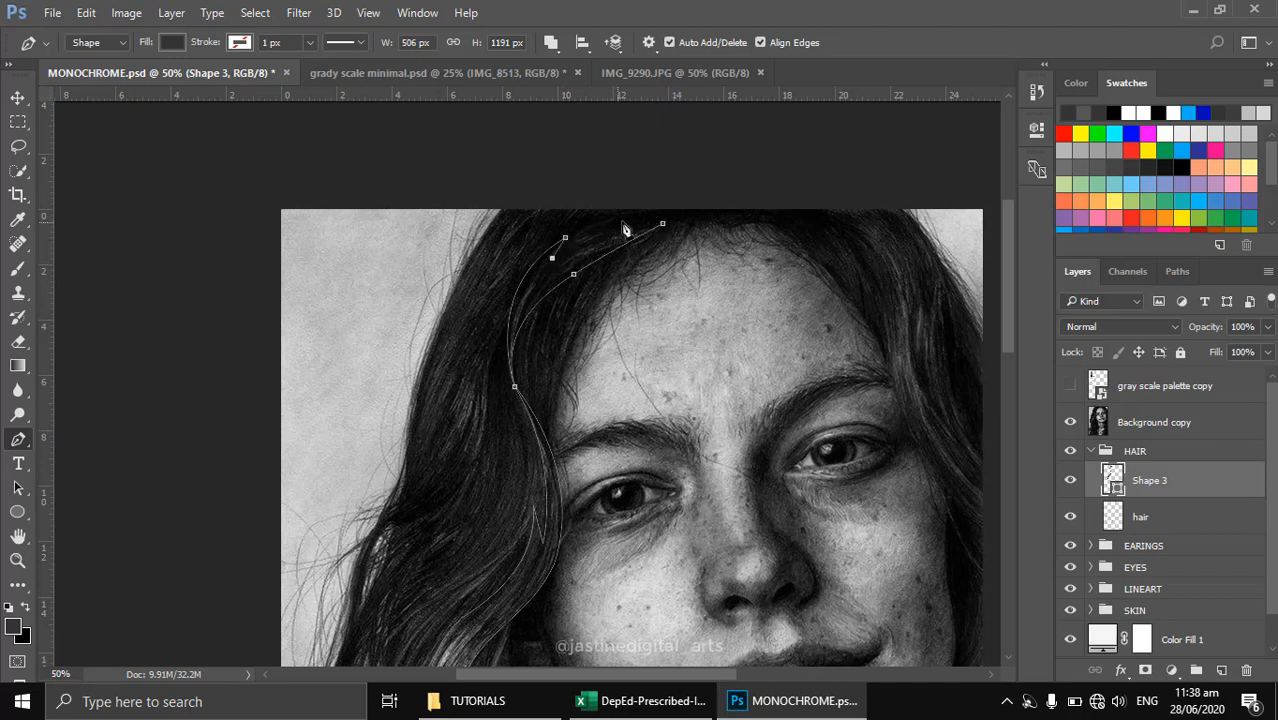
pyautogui.moveTo(635, 218); pyautogui.dragTo(688, 225)
pyautogui.keyDown('alt'); pyautogui.click(635, 218); pyautogui.keyUp('alt')
pyautogui.click(620, 228)
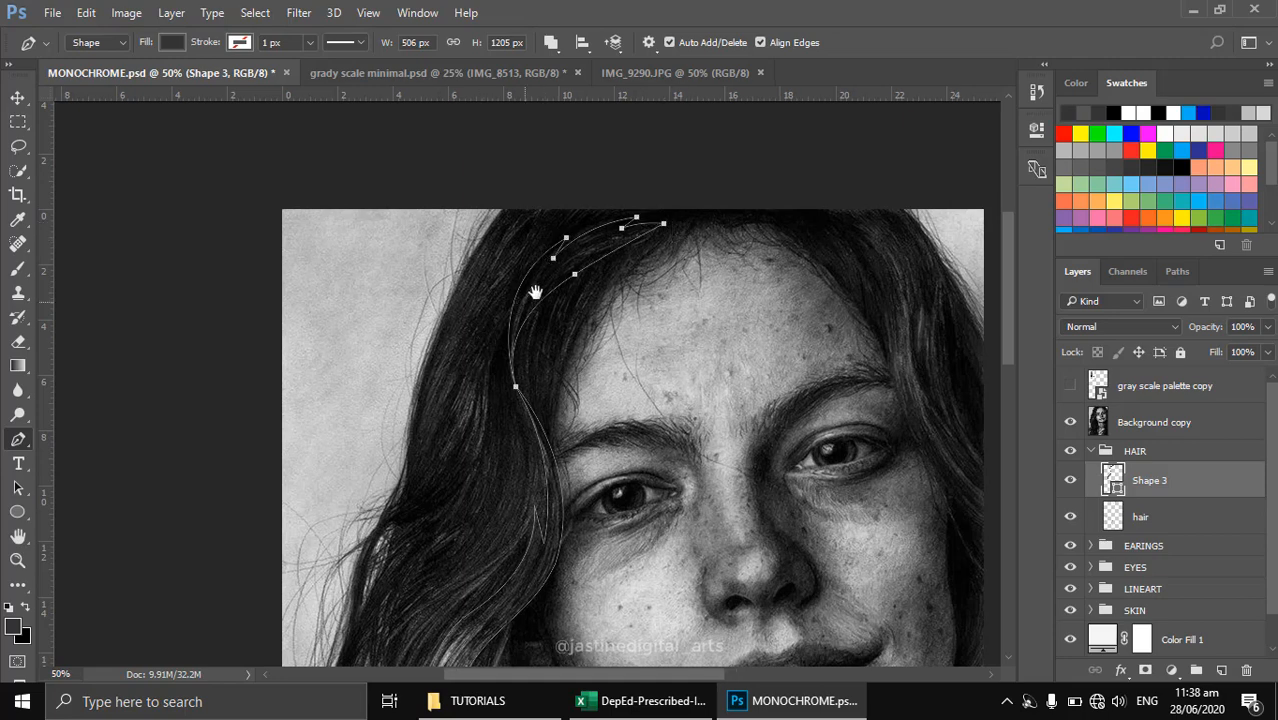
# Add a closed lock from the upper left hair down to its outer edge, with a pointed notch, and refine its upper curve
pyautogui.moveTo(495, 339); pyautogui.dragTo(548, 285)
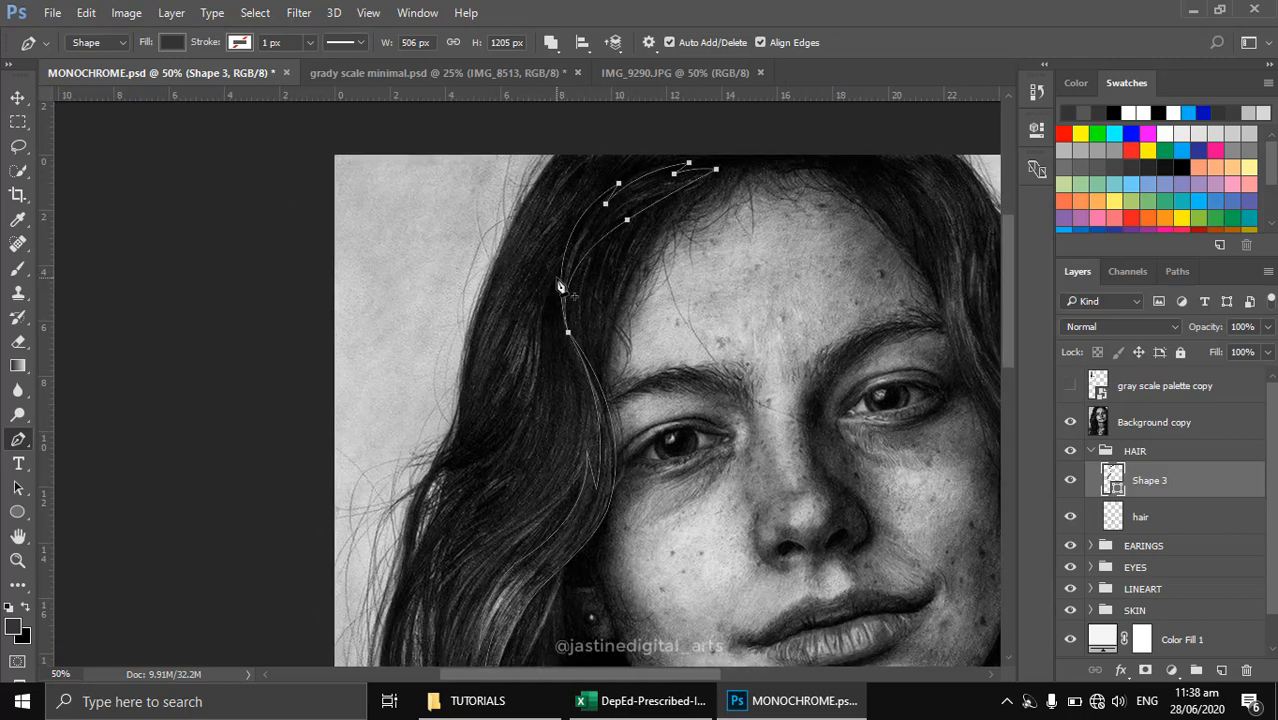
pyautogui.click(555, 283)
pyautogui.moveTo(538, 362); pyautogui.dragTo(542, 404)
pyautogui.moveTo(442, 472); pyautogui.dragTo(371, 499)
pyautogui.keyDown('alt'); pyautogui.click(442, 472); pyautogui.keyUp('alt')
pyautogui.moveTo(500, 388); pyautogui.dragTo(521, 300)
pyautogui.keyDown('alt'); pyautogui.click(500, 388); pyautogui.keyUp('alt')
pyautogui.click(500, 415)
pyautogui.click(555, 283)
pyautogui.keyDown('ctrl'); pyautogui.click(525, 318); pyautogui.keyUp('ctrl')
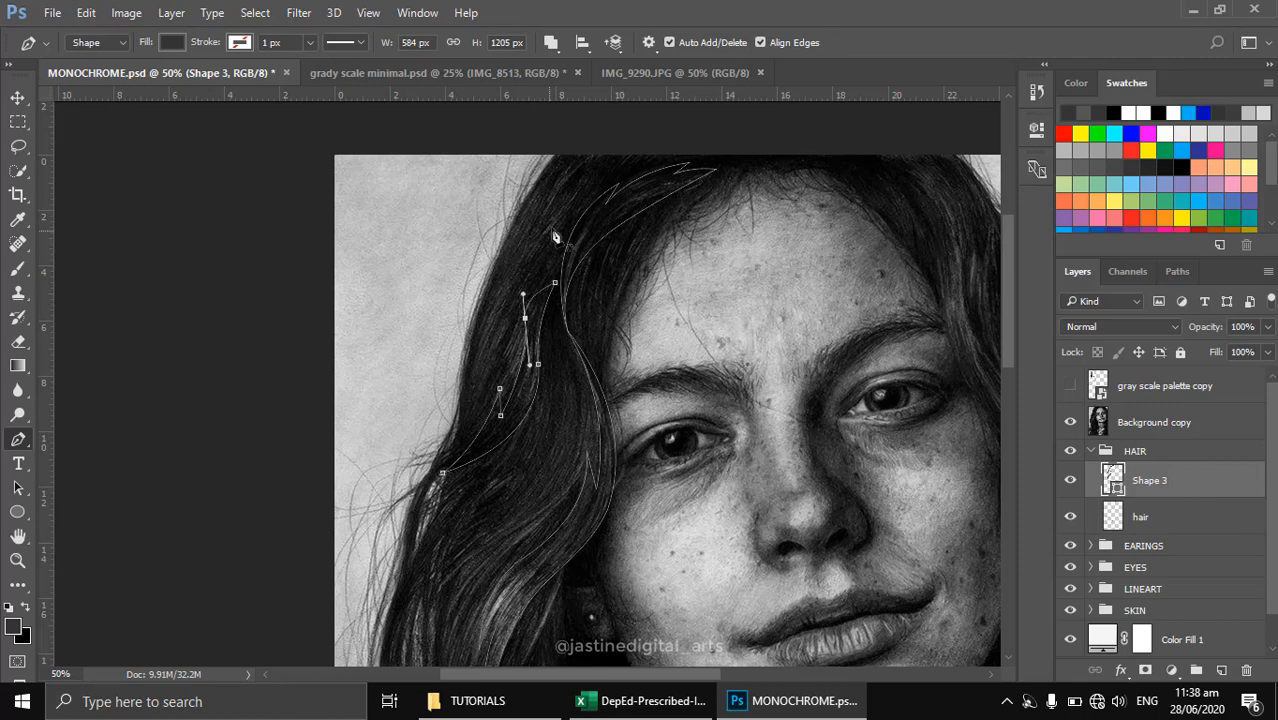
# Add a long closed lock with two pointed notches, running from beside the left eyebrow down through the left-hand hair
pyautogui.moveTo(542, 463); pyautogui.dragTo(566, 296)
pyautogui.click(586, 185)
pyautogui.moveTo(577, 341); pyautogui.dragTo(584, 239)
pyautogui.click(477, 549)
pyautogui.keyDown('alt'); pyautogui.click(502, 368); pyautogui.keyUp('alt')
pyautogui.click(494, 398)
pyautogui.keyDown('alt'); pyautogui.click(576, 291); pyautogui.keyUp('alt')
pyautogui.click(583, 309)
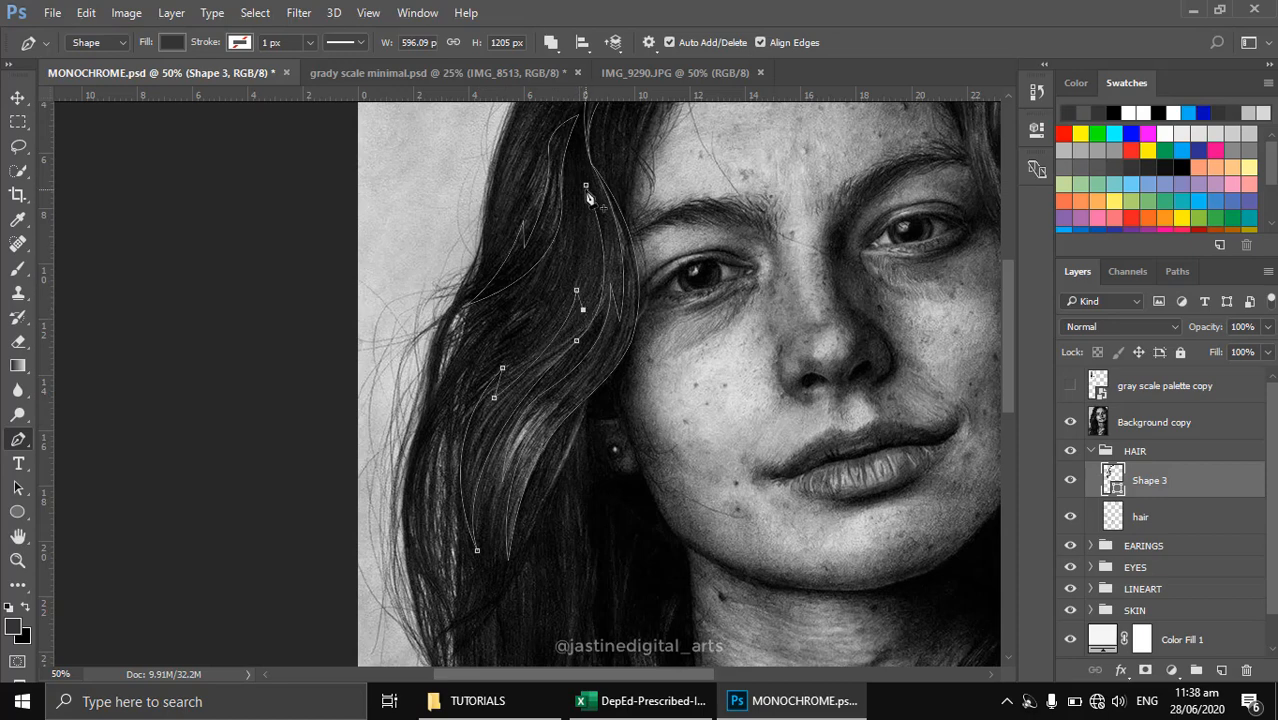
pyautogui.moveTo(586, 185); pyautogui.dragTo(574, 122)
# Add a smaller closed lock with one notch between the existing locks, sweeping down toward the hair's outer left edge
pyautogui.click(572, 191)
pyautogui.moveTo(525, 310); pyautogui.dragTo(593, 303)
pyautogui.click(449, 436)
pyautogui.keyDown('alt'); pyautogui.click(532, 324); pyautogui.keyUp('alt')
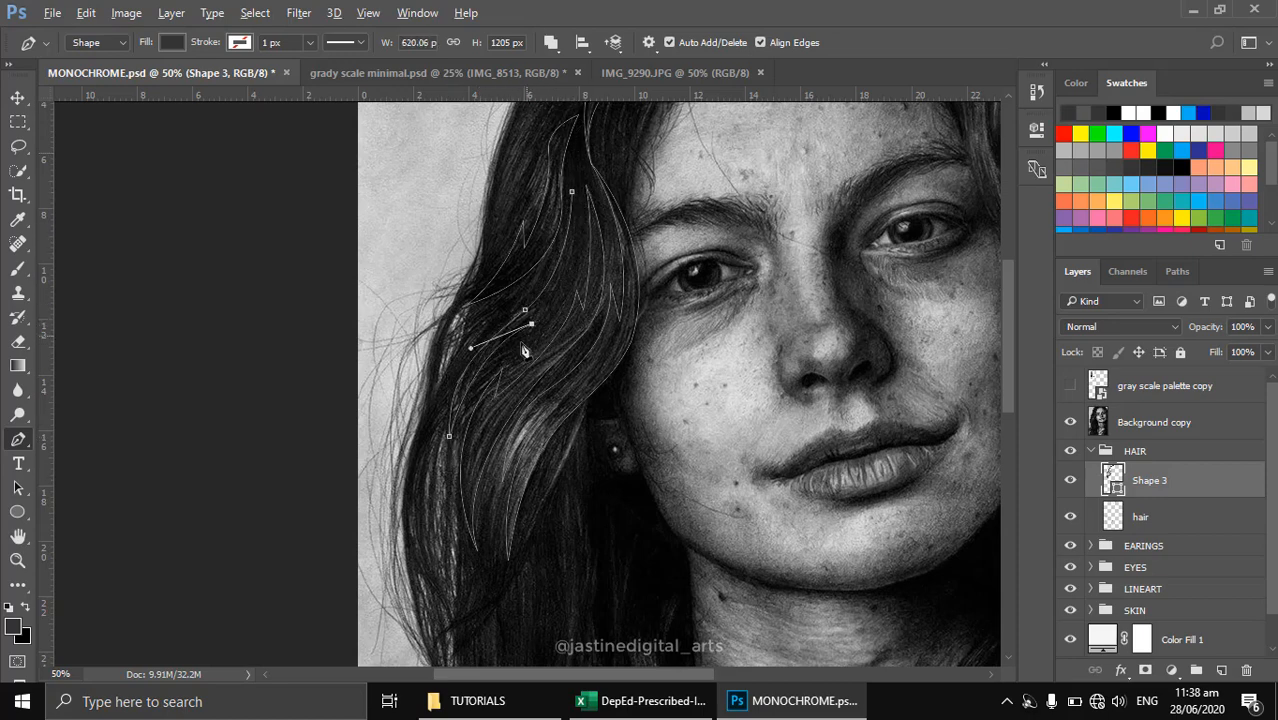
pyautogui.click(520, 344)
pyautogui.moveTo(572, 191); pyautogui.dragTo(541, 99)
# Add a short, curved and notched lock shape in the hair beside and below the left ear
pyautogui.scroll(-5, 591, 278)
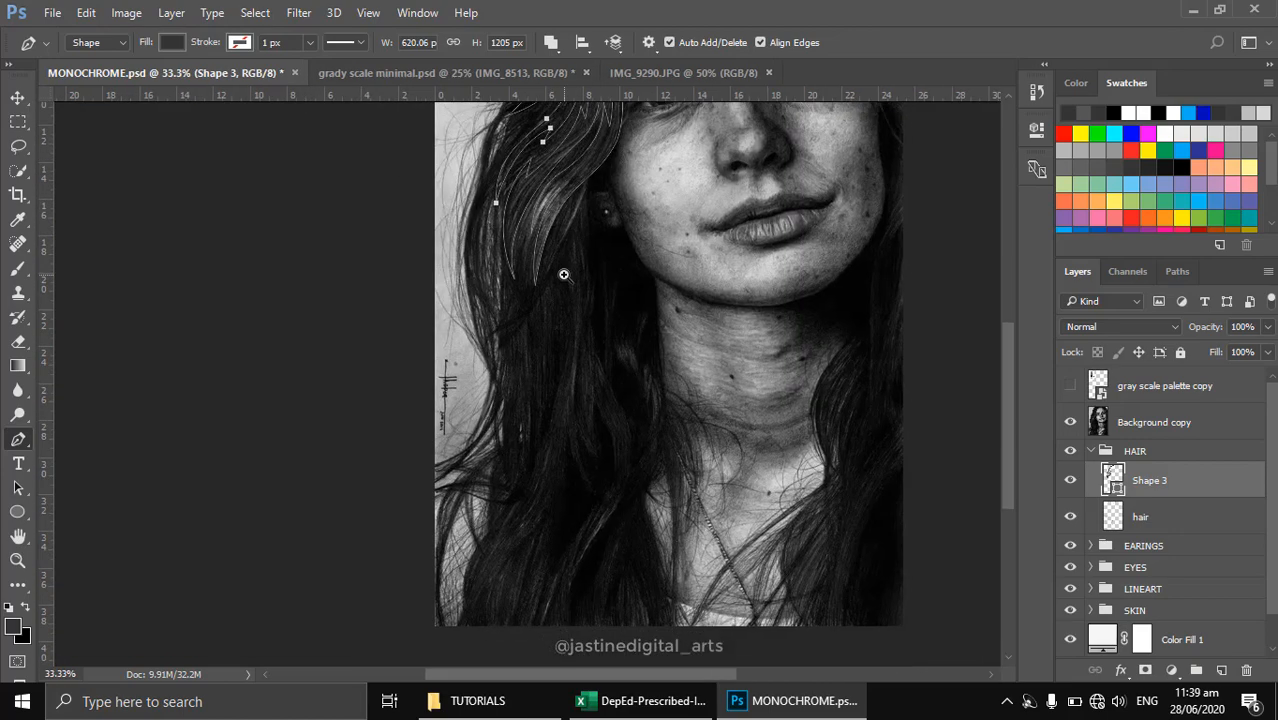
pyautogui.click(599, 154)
pyautogui.moveTo(549, 289); pyautogui.dragTo(563, 340)
pyautogui.keyDown('alt'); pyautogui.click(549, 288); pyautogui.keyUp('alt')
pyautogui.moveTo(549, 212); pyautogui.dragTo(624, 150)
pyautogui.keyDown('alt'); pyautogui.click(549, 212); pyautogui.keyUp('alt')
pyautogui.click(551, 225)
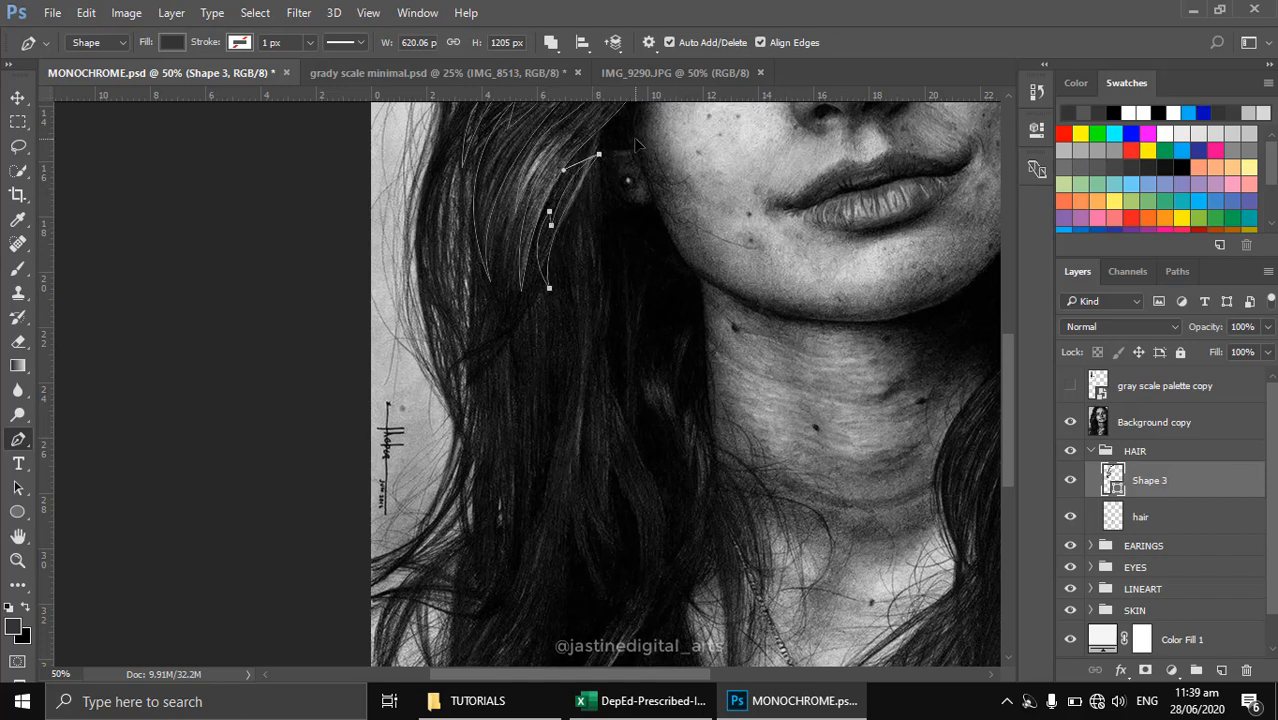
# Hide the Background copy photo and show the gray scale palette copy layer
pyautogui.hotkey('ctrl', '-')
pyautogui.moveTo(659, 194); pyautogui.dragTo(550, 456)
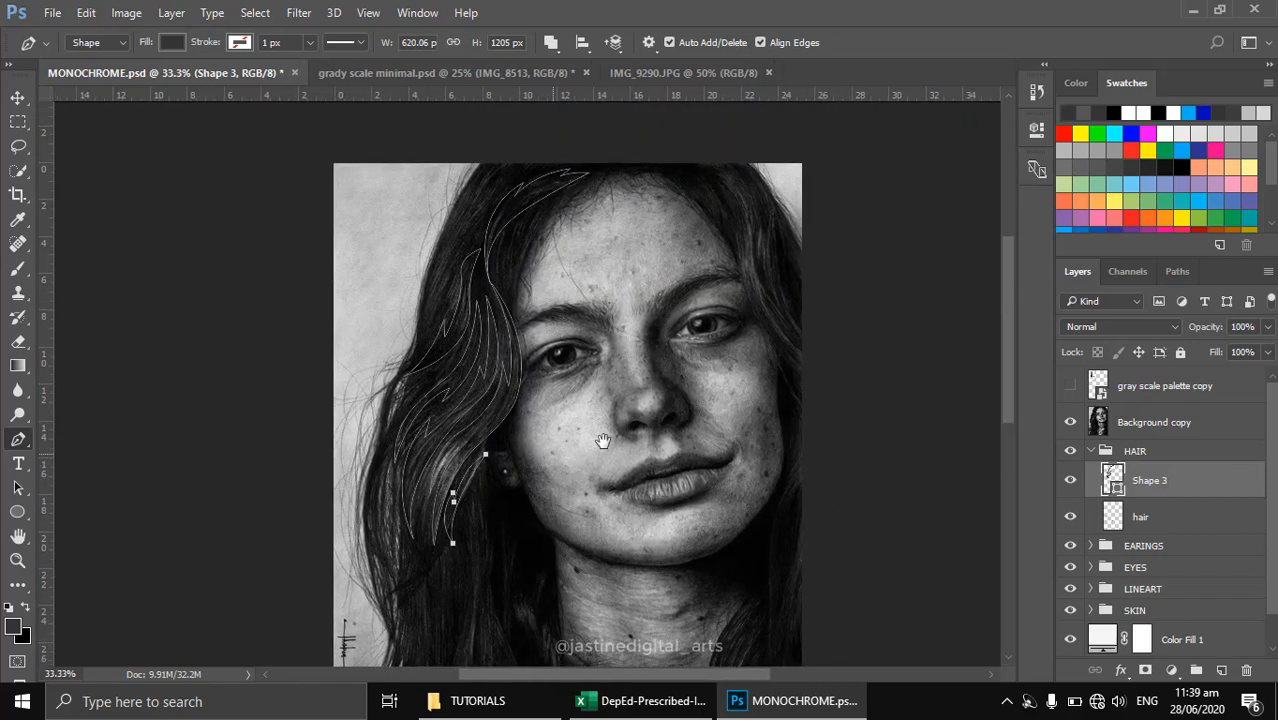
pyautogui.click(1070, 422)
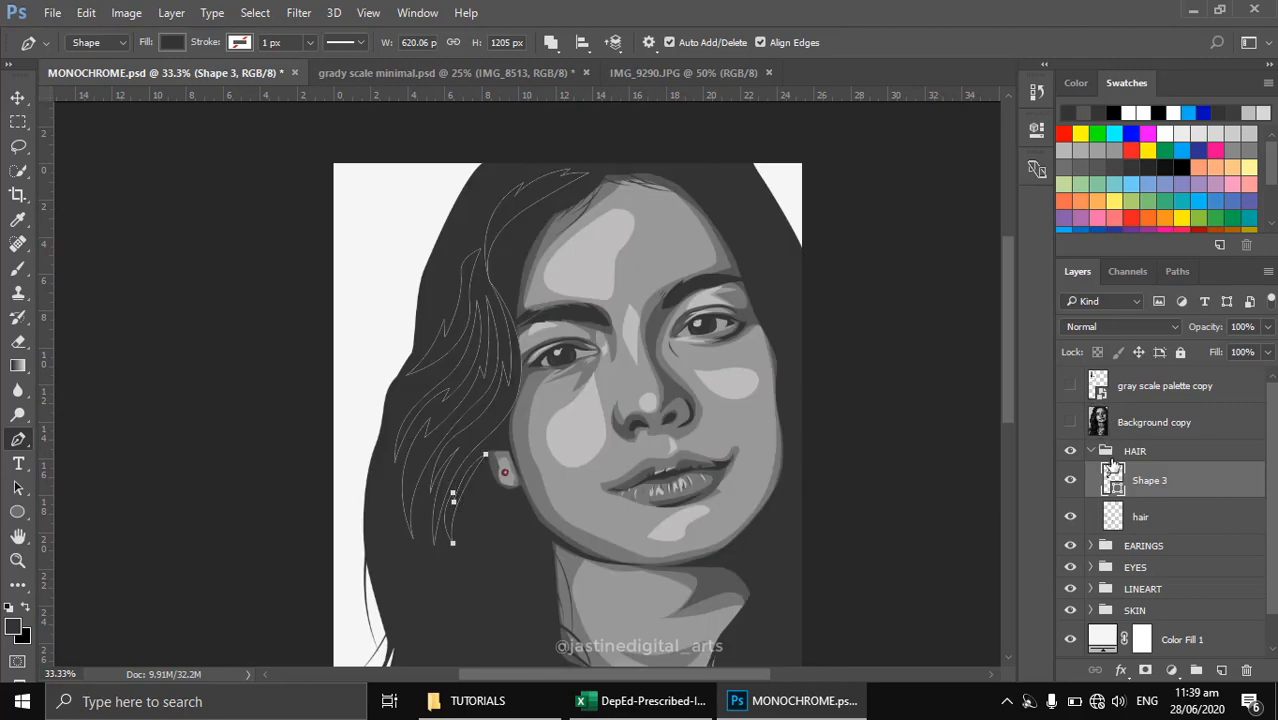
pyautogui.click(1070, 386)
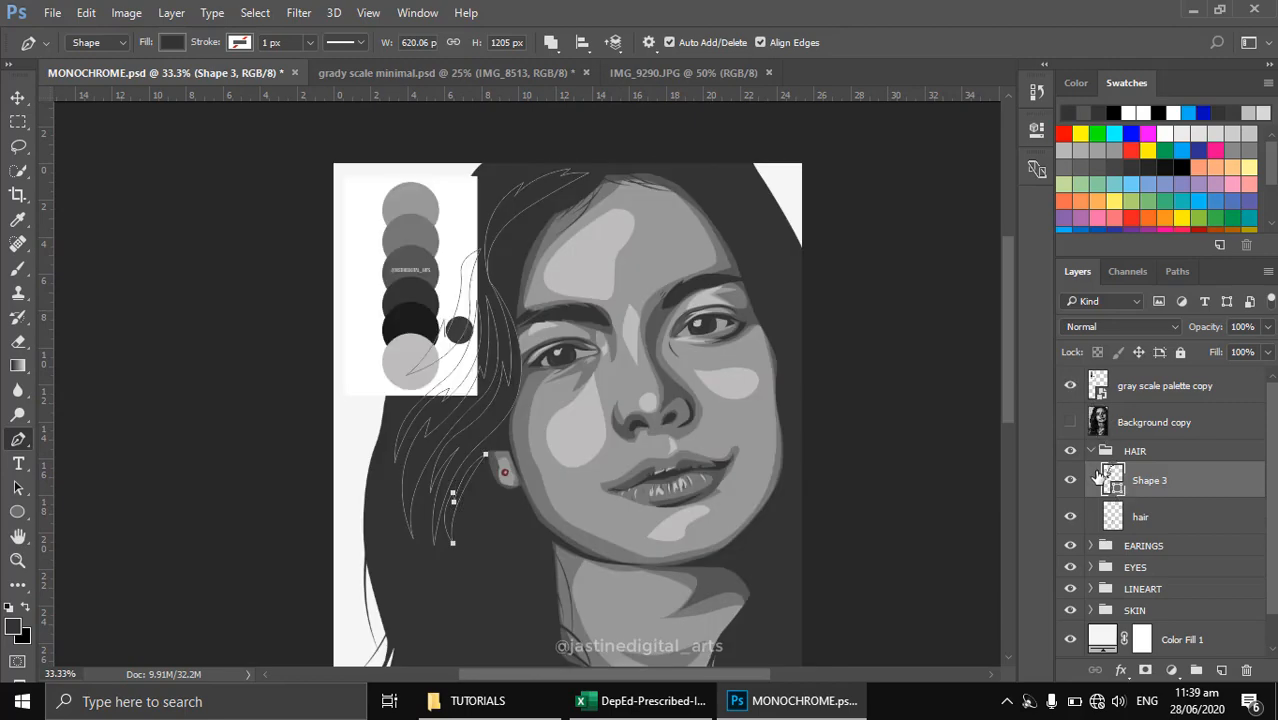
# Recolor the hair lock shape layer to 3b3b3b sampled from the palette's small separate circle, and dismiss its path outline
pyautogui.doubleClick(1115, 482)
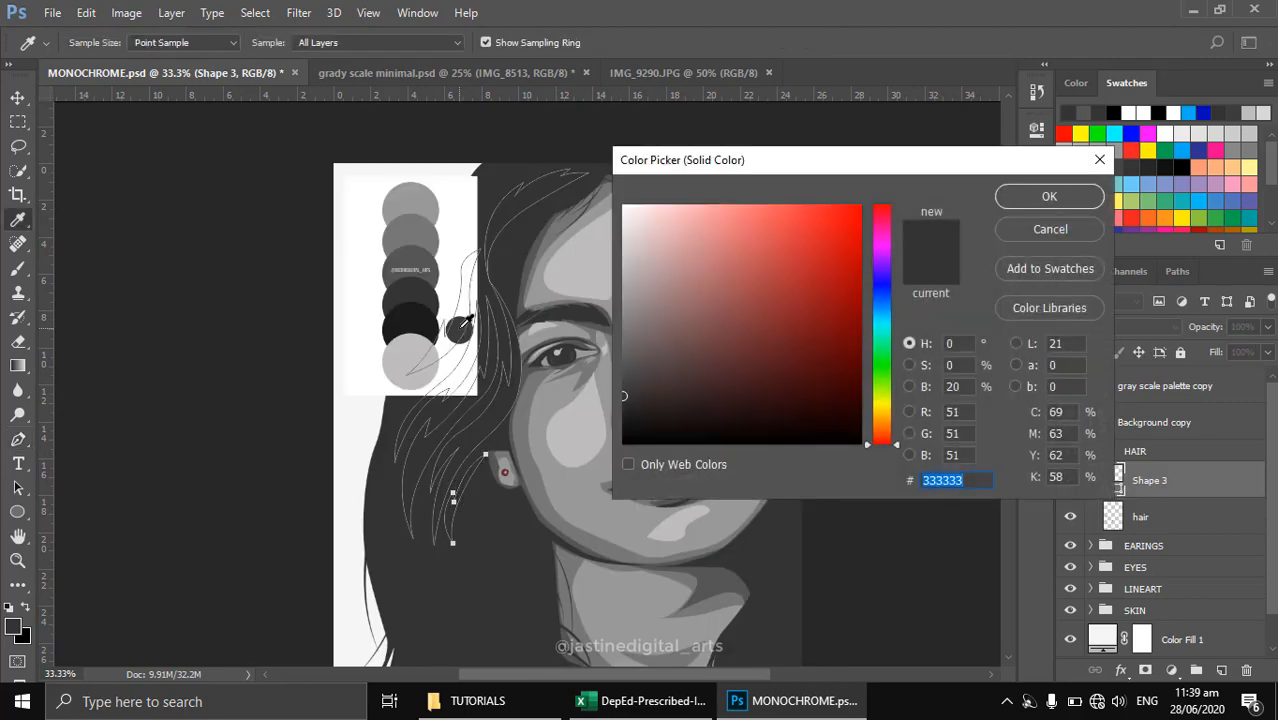
pyautogui.scroll(2, 459, 328)
pyautogui.click(463, 319)
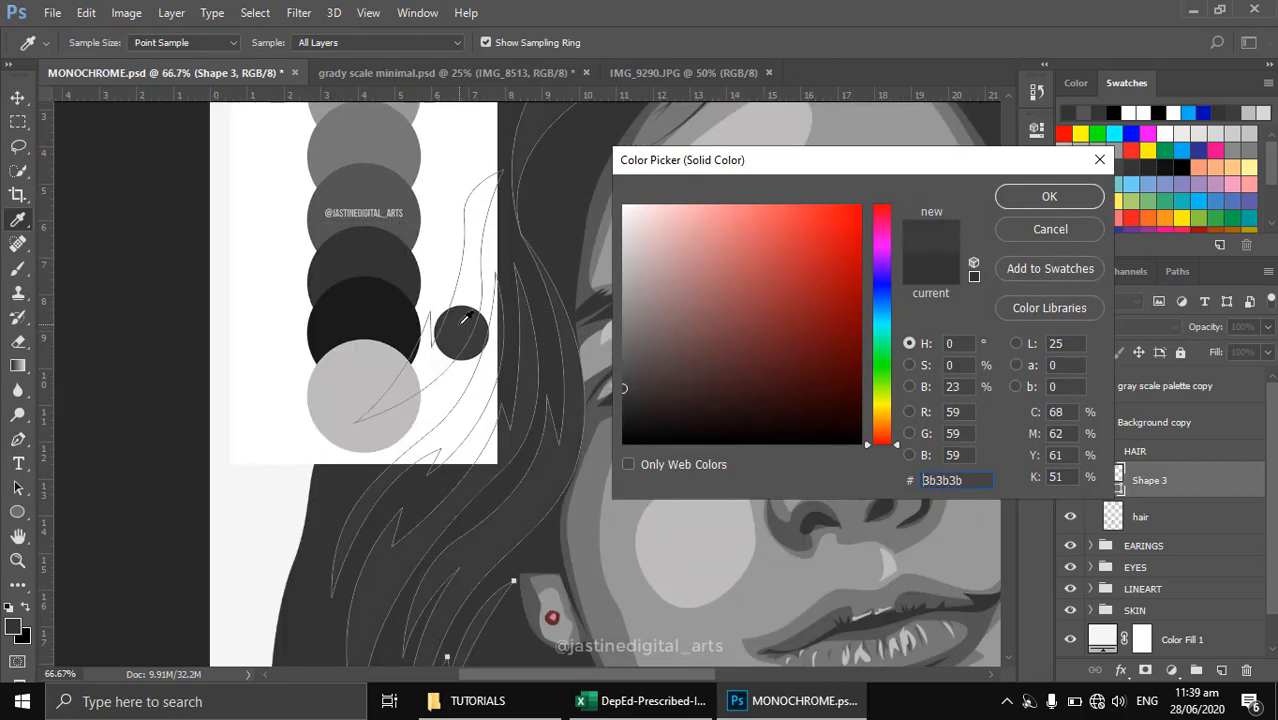
pyautogui.click(1049, 196)
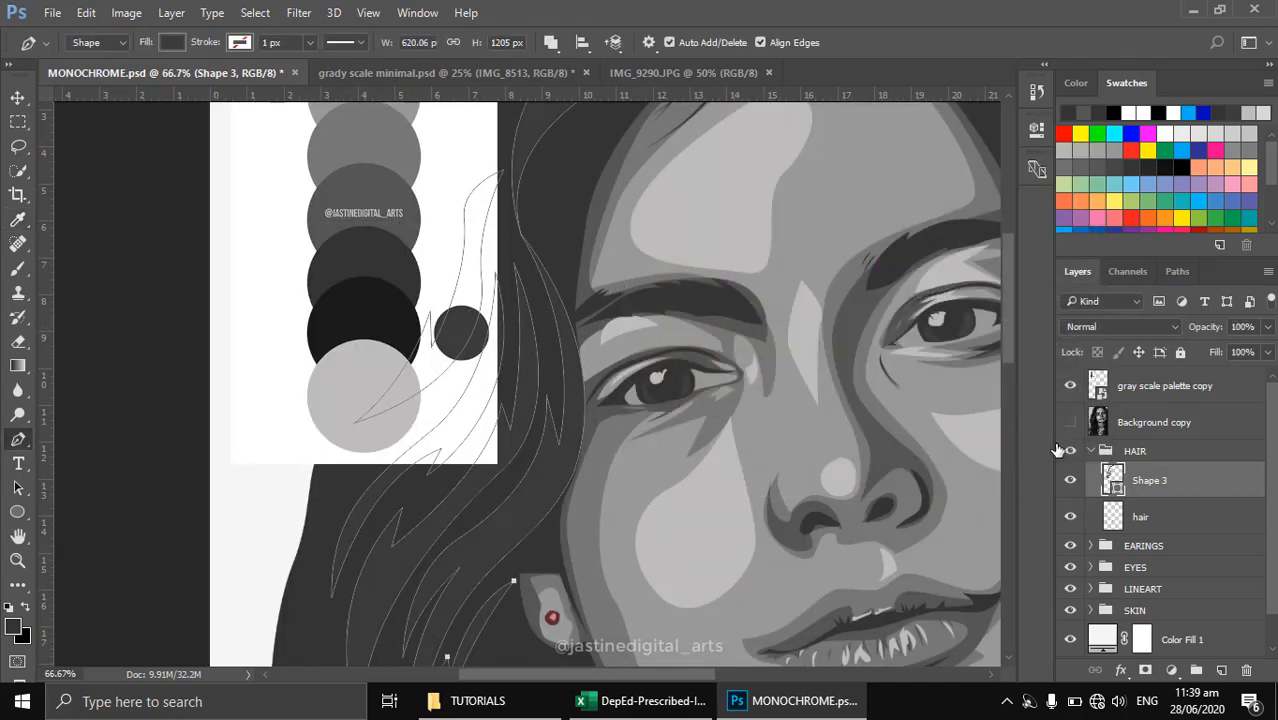
pyautogui.press('Return')
pyautogui.scroll(-3, 605, 376)
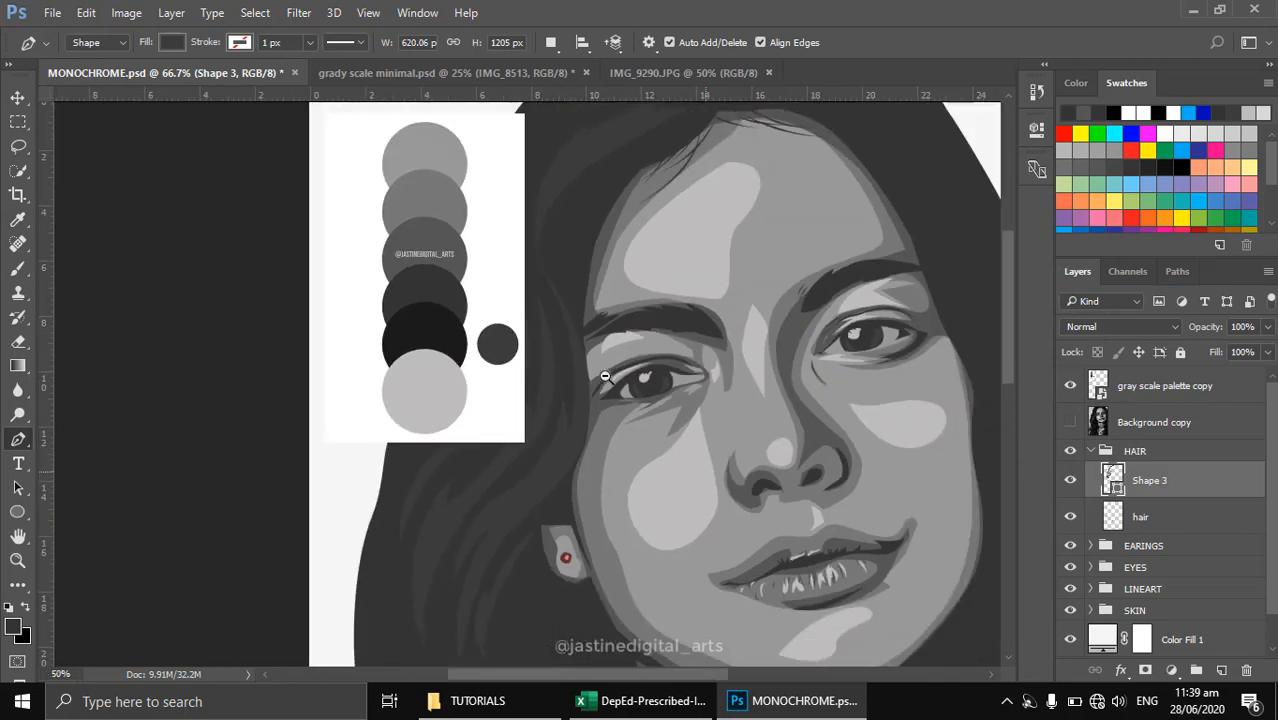
# Hide the gray scale palette copy, show the Background copy photo again, and reselect the Shape 3 layer
pyautogui.click(1070, 386)
pyautogui.keyDown('ctrl'); pyautogui.click(453, 306); pyautogui.keyUp('ctrl')
pyautogui.moveTo(491, 288); pyautogui.dragTo(460, 377)
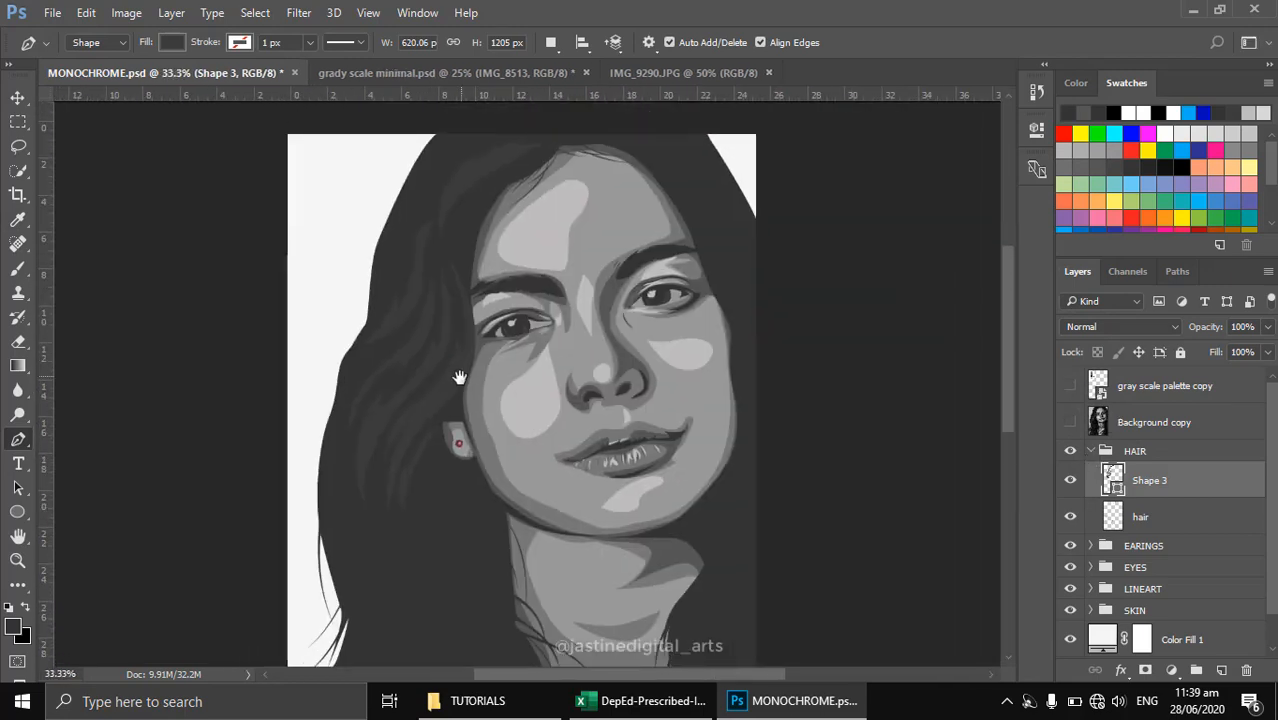
pyautogui.click(1113, 519)
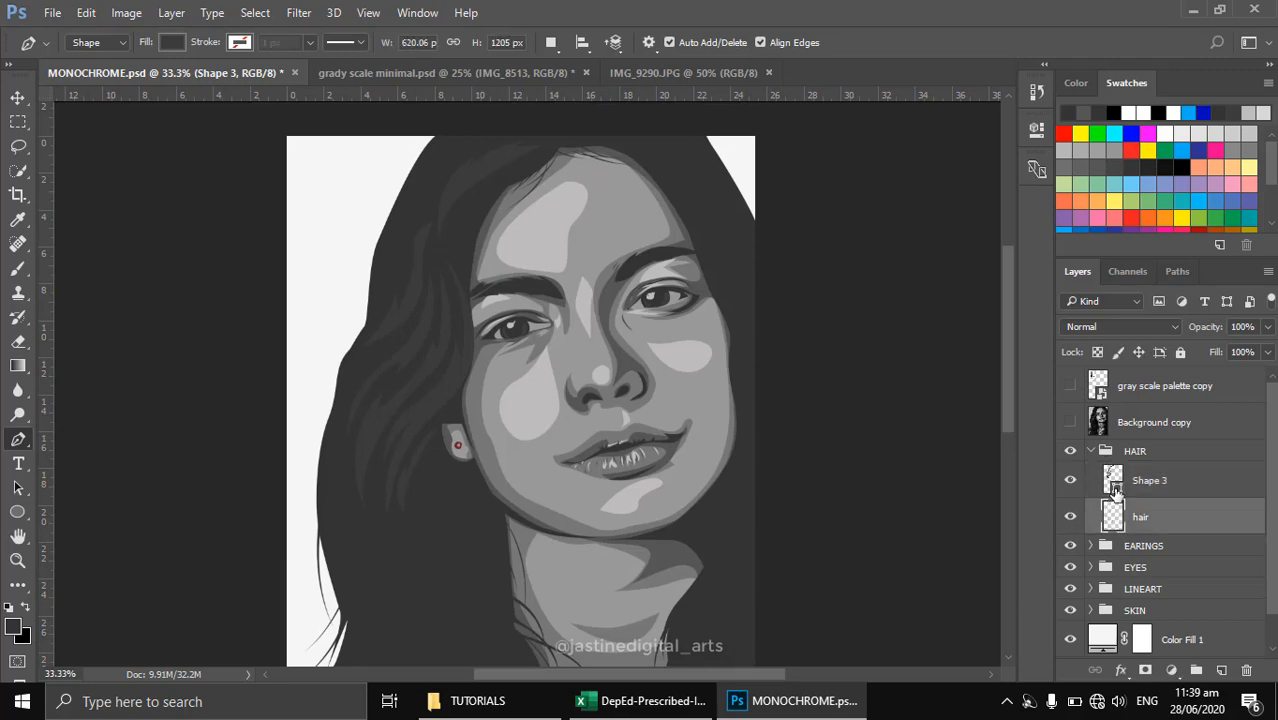
pyautogui.click(1113, 488)
# Add a small closed, notched lock to Shape 3 in the dark hair just left of the neck
pyautogui.moveTo(397, 606); pyautogui.dragTo(474, 357)
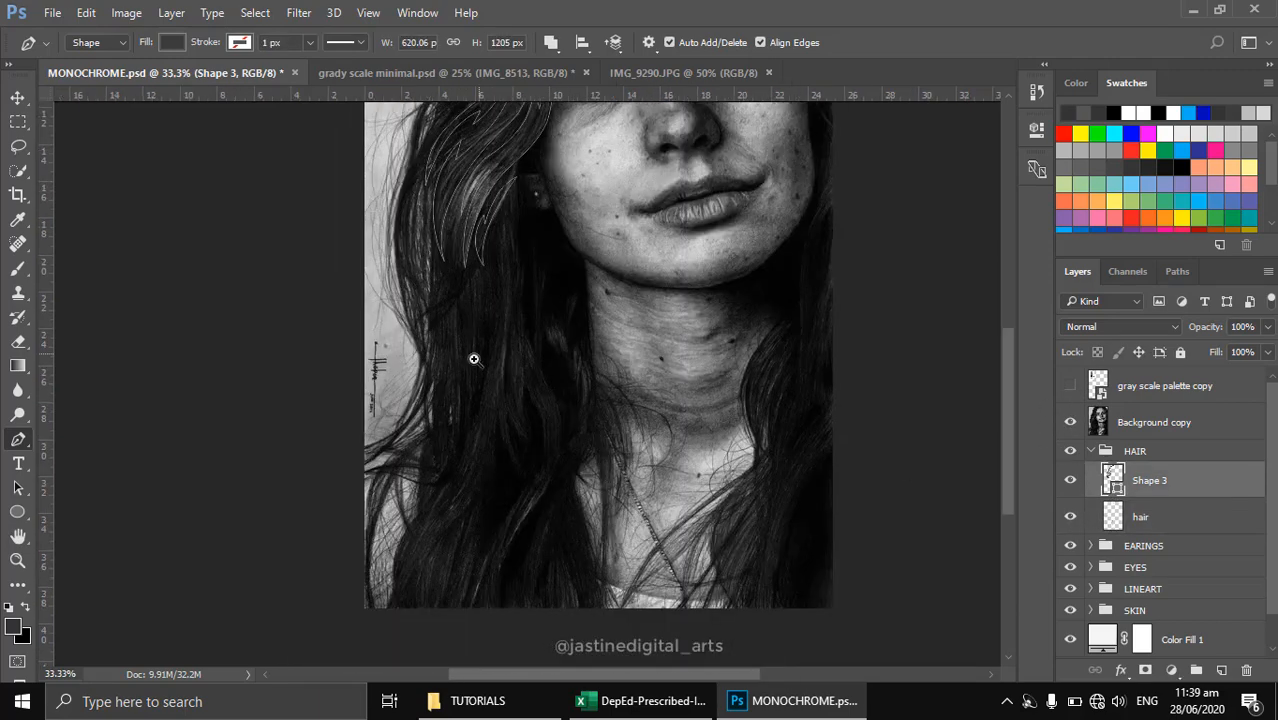
pyautogui.keyDown('ctrl'); pyautogui.click(473, 357); pyautogui.keyUp('ctrl')
pyautogui.moveTo(553, 249)
pyautogui.mouseDown()
pyautogui.moveTo(555, 315)
pyautogui.moveTo(548, 265)
pyautogui.mouseUp()
pyautogui.click(552, 280)
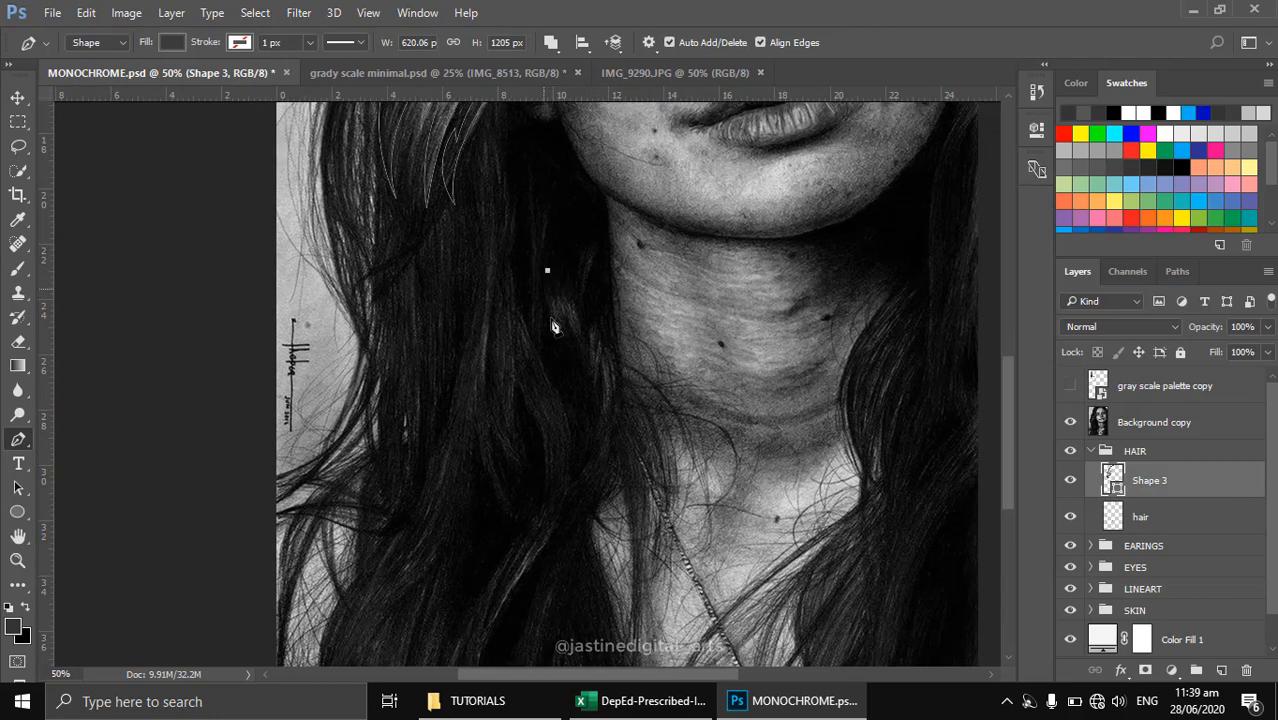
pyautogui.moveTo(584, 371); pyautogui.dragTo(495, 254)
# Draw a long S-curved lock left of the small neck-side lock, with a notch on its outer edge and a pointed lower tip
pyautogui.click(511, 240)
pyautogui.moveTo(534, 314); pyautogui.dragTo(550, 340)
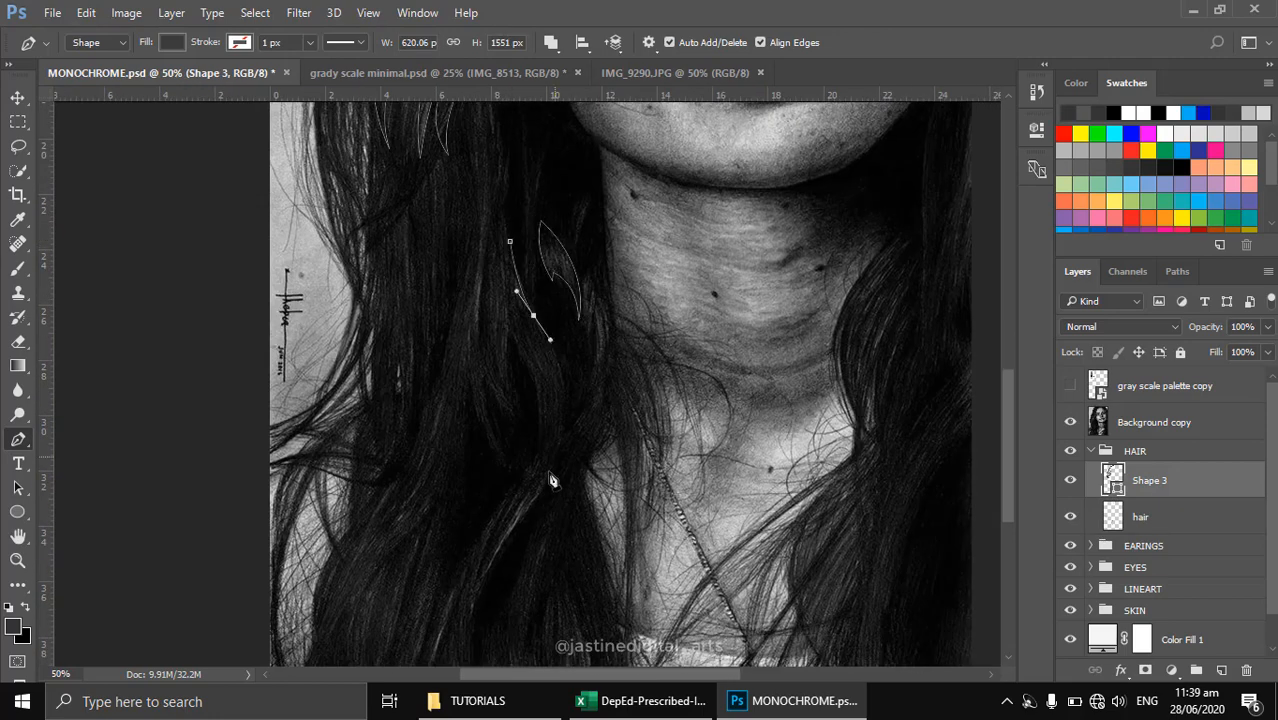
pyautogui.moveTo(538, 484); pyautogui.dragTo(480, 560)
pyautogui.keyDown('alt'); pyautogui.click(538, 484); pyautogui.keyUp('alt')
pyautogui.moveTo(529, 347); pyautogui.dragTo(496, 308)
pyautogui.click(511, 240)
pyautogui.moveTo(470, 225); pyautogui.dragTo(517, 265)
# Draw a long, narrow lock farther left in the lower hair, sweeping down to a forked tip toward the outer edge
pyautogui.moveTo(489, 378); pyautogui.dragTo(533, 203)
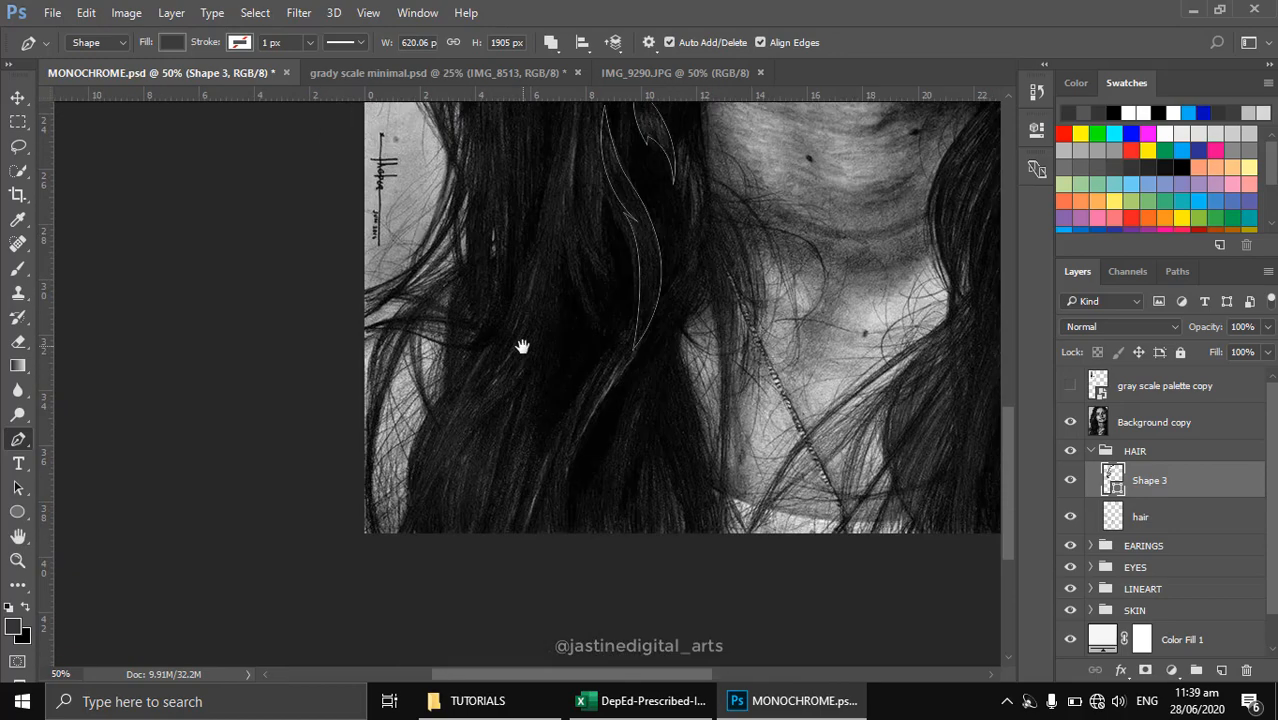
pyautogui.moveTo(522, 345); pyautogui.dragTo(502, 448)
pyautogui.click(544, 172)
pyautogui.moveTo(507, 355); pyautogui.dragTo(494, 402)
pyautogui.moveTo(438, 502); pyautogui.dragTo(427, 584)
pyautogui.keyDown('alt'); pyautogui.click(438, 502); pyautogui.keyUp('alt')
pyautogui.click(520, 413)
pyautogui.moveTo(521, 367); pyautogui.dragTo(330, 650)
pyautogui.click(547, 246)
pyautogui.click(544, 172)
# Draw a curved lock from the top of the hair down beside the right of the forehead, ending in a notched tip
pyautogui.hotkey('ctrl', '-')
pyautogui.hotkey('ctrl', '+')
pyautogui.click(358, 217)
pyautogui.moveTo(440, 317); pyautogui.dragTo(438, 396)
pyautogui.click(435, 259)
pyautogui.click(448, 291)
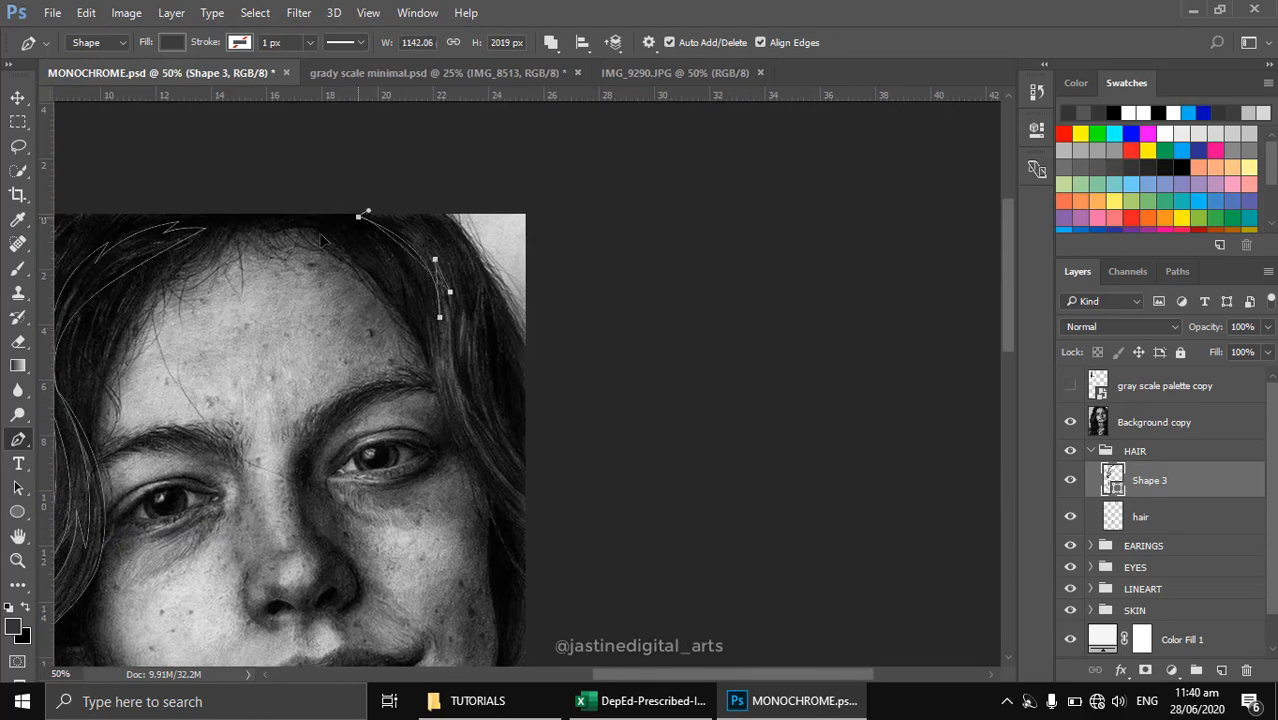
pyautogui.moveTo(358, 217); pyautogui.dragTo(285, 230)
# Add a slender notched lock running from beside the right temple down to the portrait's right edge at eye level
pyautogui.moveTo(480, 355); pyautogui.dragTo(427, 263)
pyautogui.click(377, 241)
pyautogui.moveTo(471, 422); pyautogui.dragTo(560, 468)
pyautogui.click(437, 380)
pyautogui.click(478, 410)
pyautogui.moveTo(400, 226); pyautogui.dragTo(414, 152)
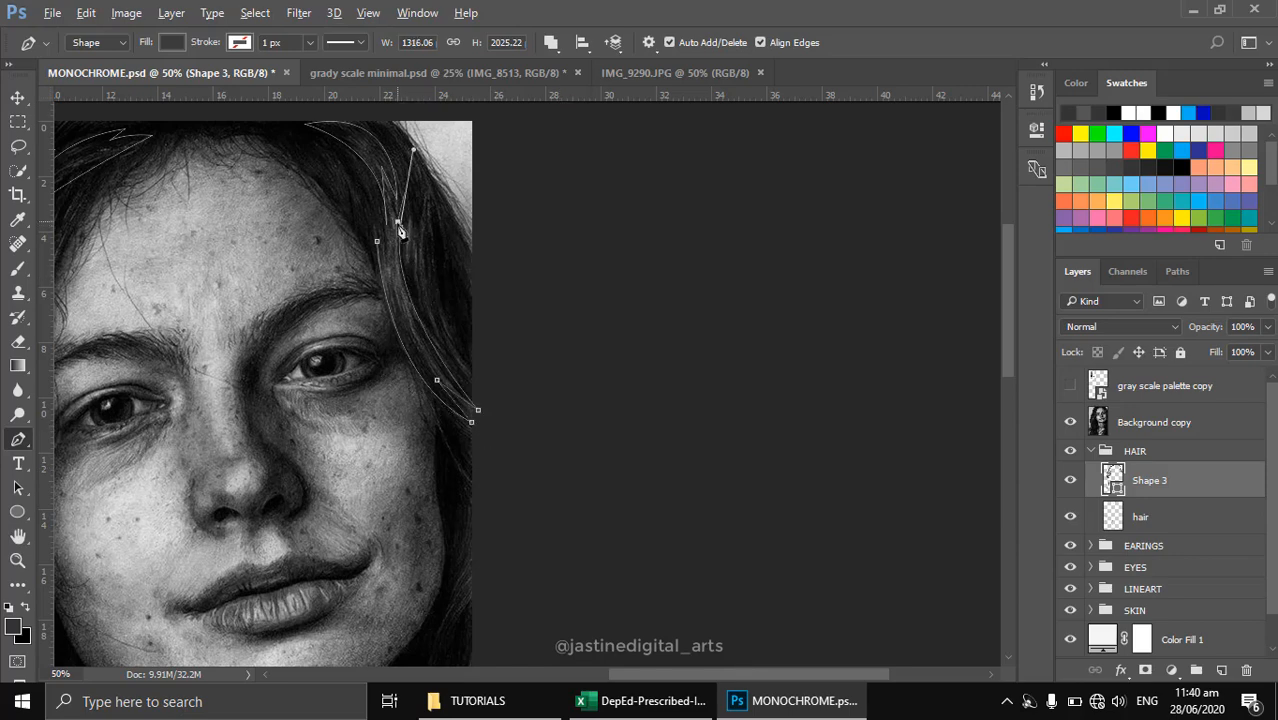
pyautogui.keyDown('alt'); pyautogui.click(400, 226); pyautogui.keyUp('alt')
pyautogui.click(396, 284)
pyautogui.click(377, 241)
pyautogui.moveTo(377, 241); pyautogui.dragTo(397, 257)
# Add another curved lock in the upper right hair, from near the crown down along the portrait's right edge
pyautogui.click(395, 133)
pyautogui.moveTo(452, 219); pyautogui.dragTo(454, 262)
pyautogui.moveTo(502, 398); pyautogui.dragTo(550, 443)
pyautogui.moveTo(441, 280); pyautogui.dragTo(428, 317)
pyautogui.click(395, 133)
# Draw a short tapered lock at the portrait's right edge, curving down beside the jaw
pyautogui.hotkey('ctrl', '-')
pyautogui.hotkey('ctrl', '+')
pyautogui.moveTo(648, 416); pyautogui.dragTo(548, 353)
pyautogui.click(620, 201)
pyautogui.moveTo(579, 349); pyautogui.dragTo(587, 447)
pyautogui.keyDown('alt'); pyautogui.click(579, 349); pyautogui.keyUp('alt')
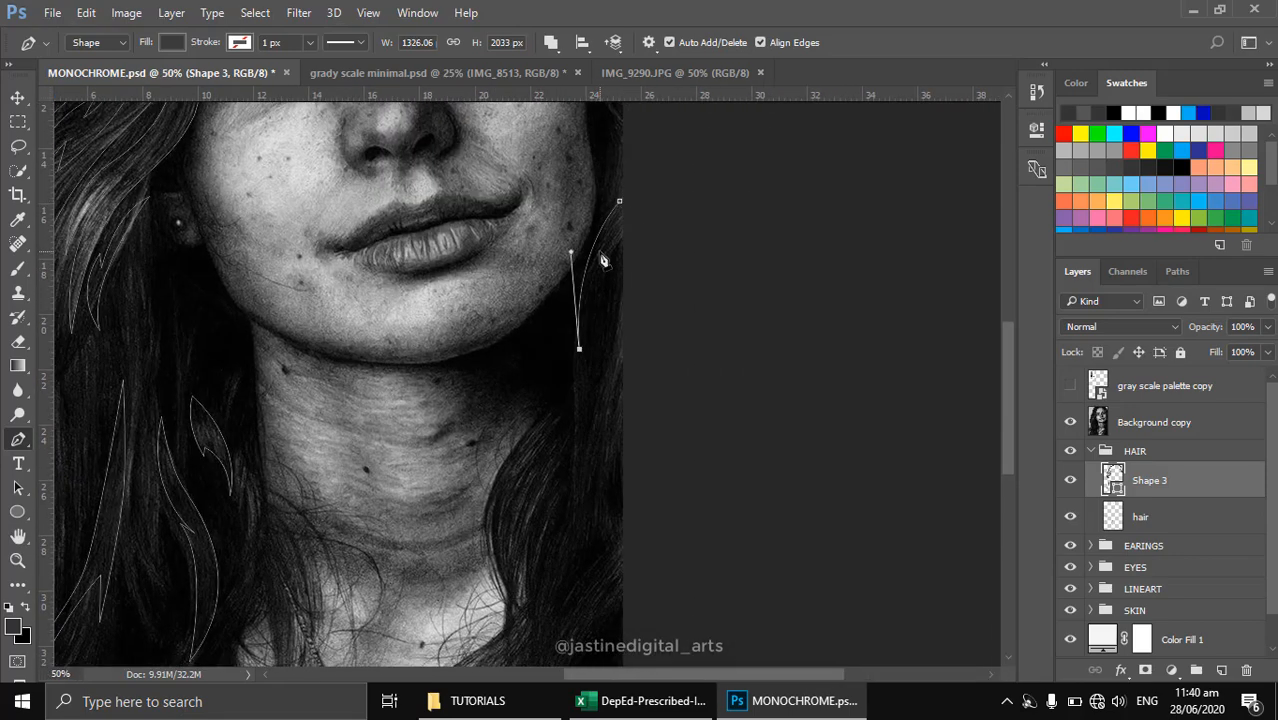
pyautogui.moveTo(599, 253); pyautogui.dragTo(623, 213)
pyautogui.click(620, 201)
# Draw a notched lock below the S-curved lock, sweeping down and left toward the bottom of the hair
pyautogui.moveTo(599, 385); pyautogui.dragTo(645, 251)
pyautogui.moveTo(234, 542); pyautogui.dragTo(597, 352)
pyautogui.click(597, 352)
pyautogui.moveTo(532, 488); pyautogui.dragTo(532, 568)
pyautogui.keyDown('alt'); pyautogui.click(532, 488); pyautogui.keyUp('alt')
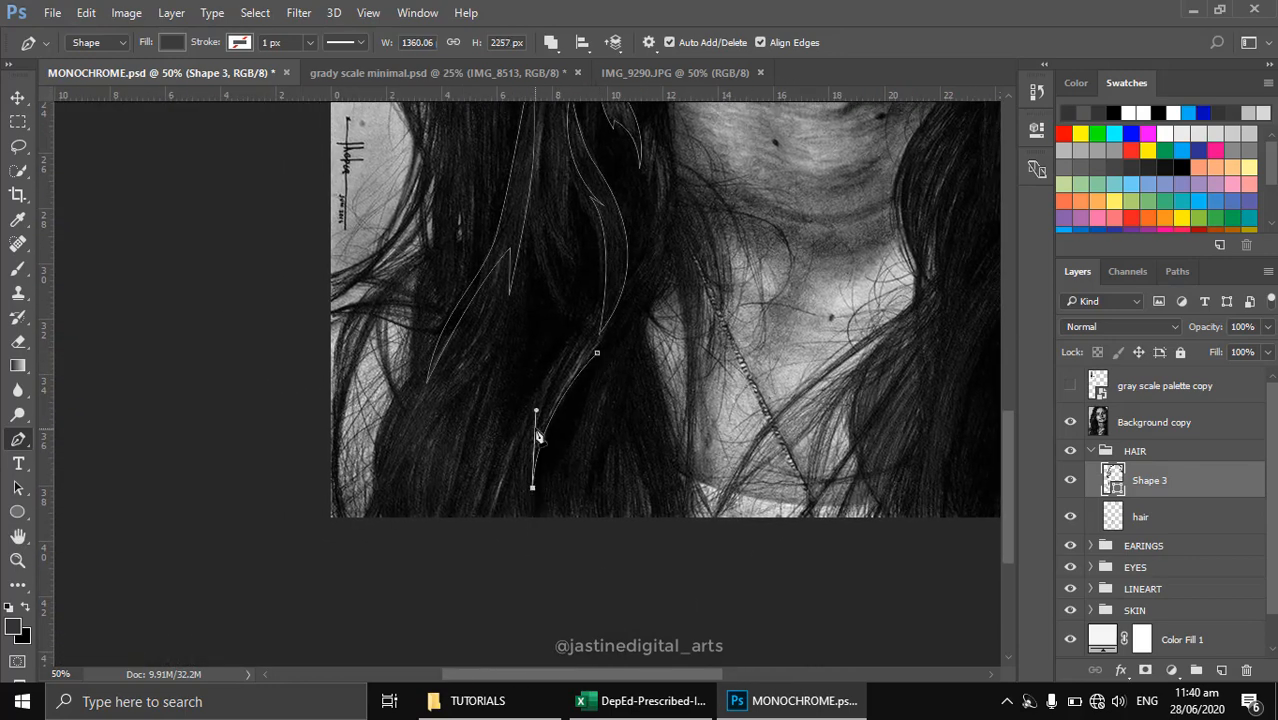
pyautogui.keyDown('alt'); pyautogui.click(548, 387); pyautogui.keyUp('alt')
pyautogui.click(531, 412)
pyautogui.moveTo(548, 387)
pyautogui.mouseDown()
pyautogui.moveTo(575, 337)
pyautogui.moveTo(666, 344)
pyautogui.mouseUp()
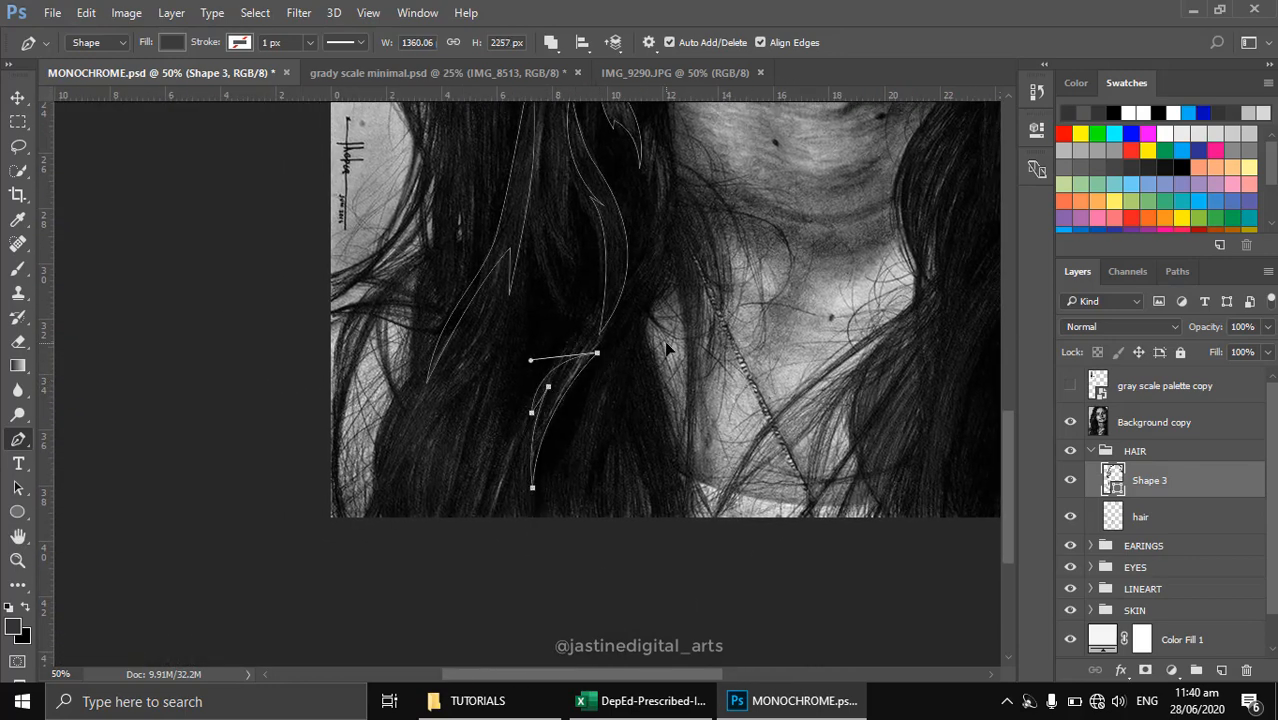
# Hide the Background copy photo and review the new hair locks across the whole portrait
pyautogui.click(1071, 422)
pyautogui.scroll(-2, 690, 411)
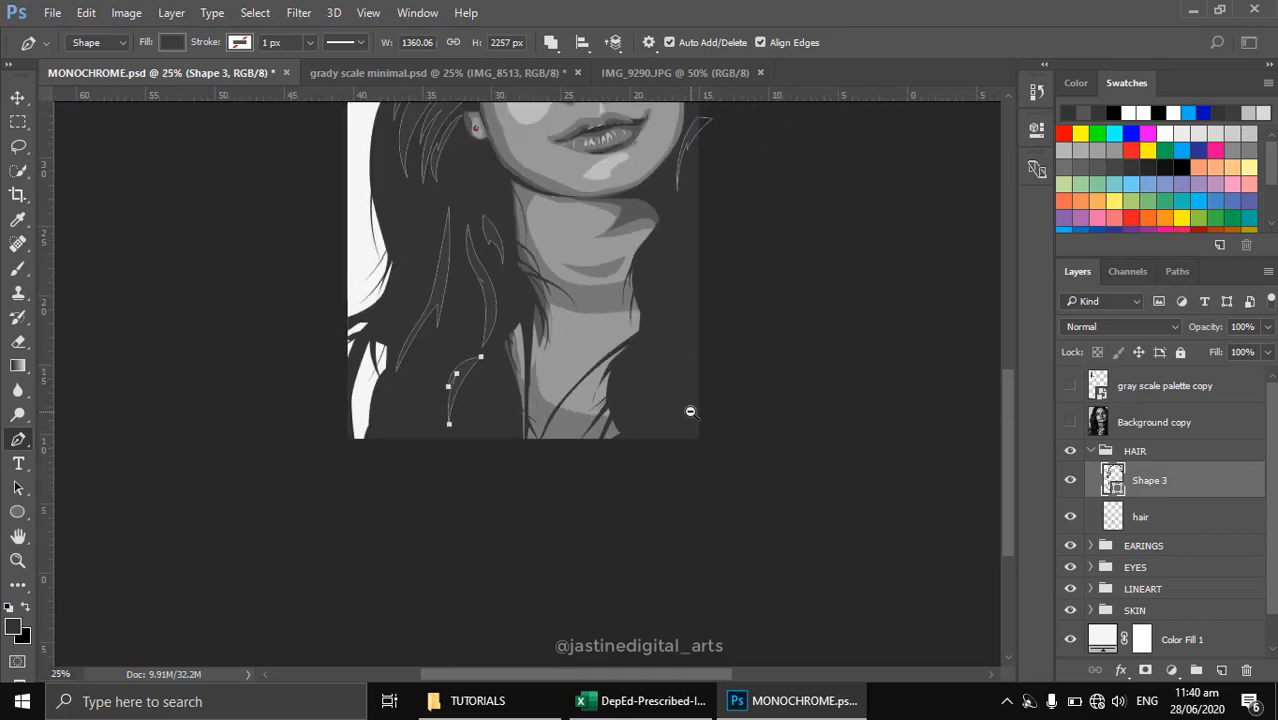
pyautogui.scroll(1, 601, 422)
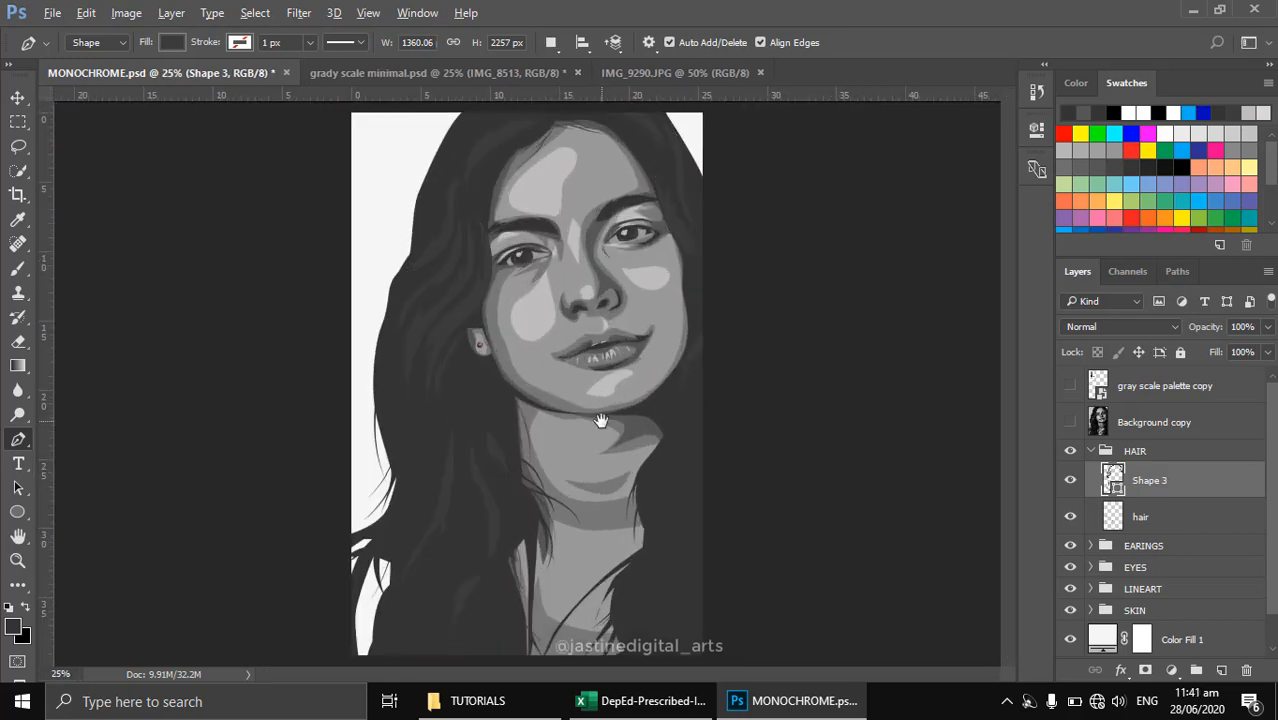
pyautogui.scroll(-1, 601, 420)
pyautogui.scroll(1, 601, 420)
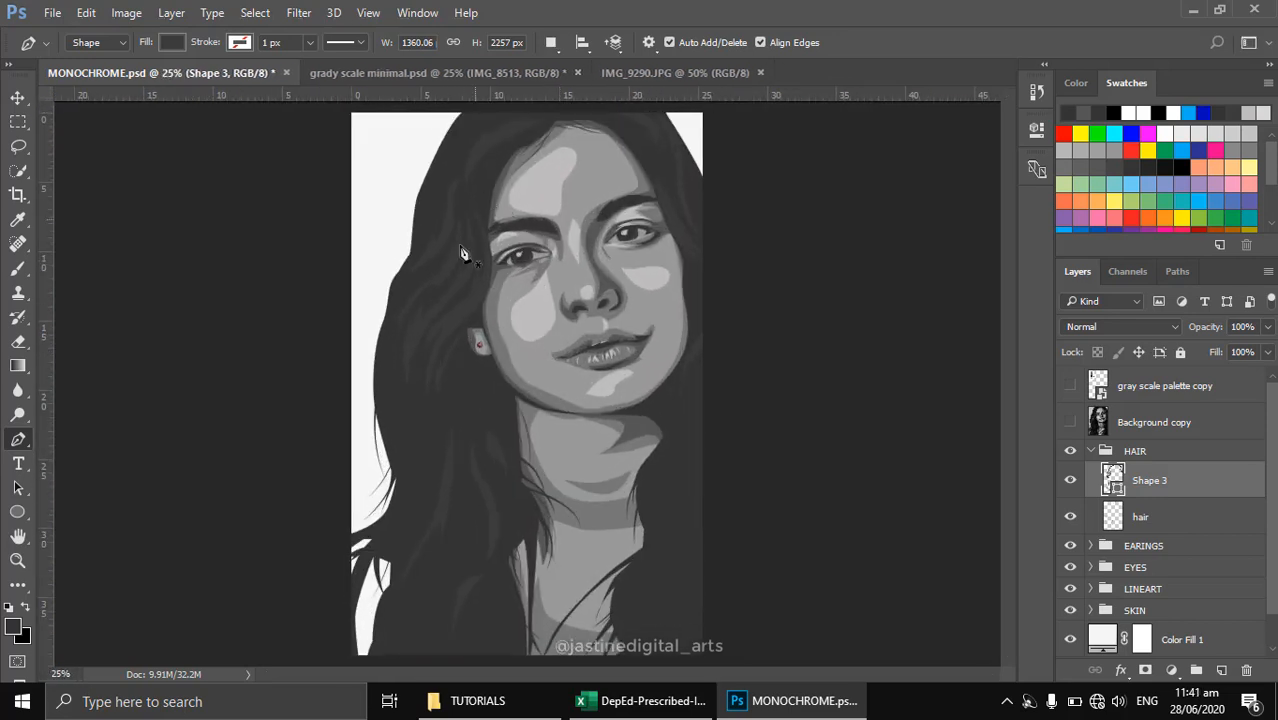